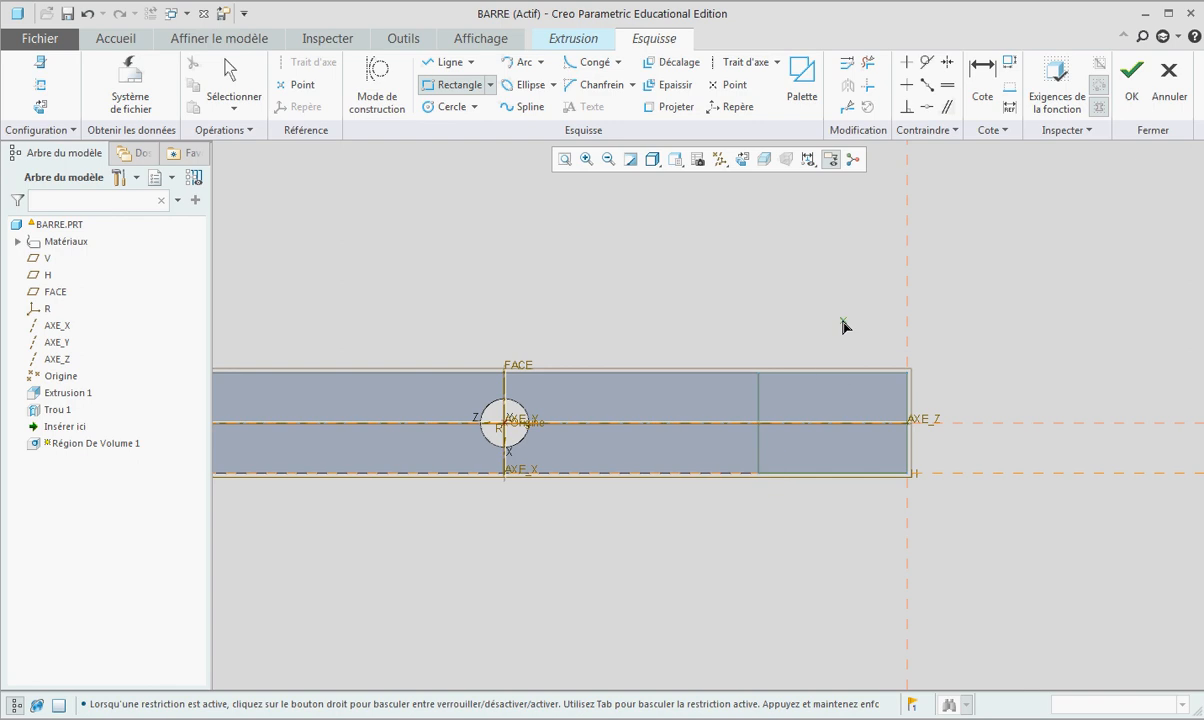
Step: Set the length of the rectangle sketched at the bar's AXE_Z end to 40 and accept the sketch
{"action": "middle_click", "coordinate": [830, 331]}
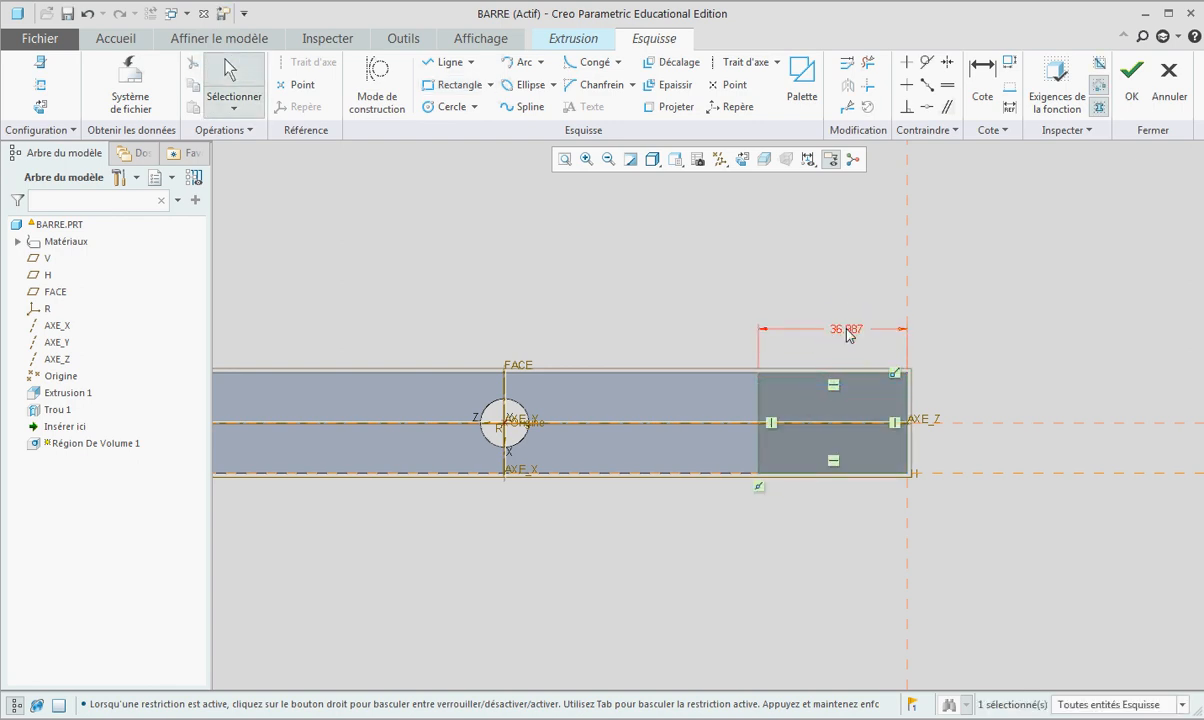
{"action": "double_click", "coordinate": [847, 330]}
{"action": "type", "text": "40"}
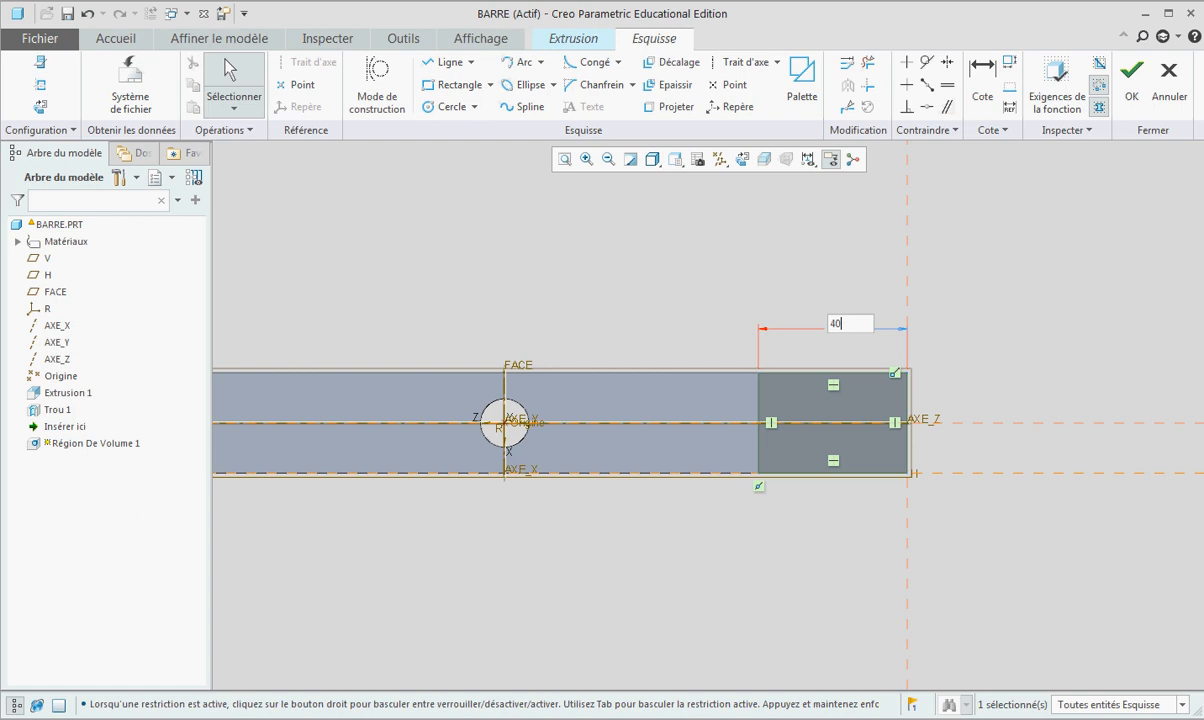
{"action": "key", "text": "Return"}
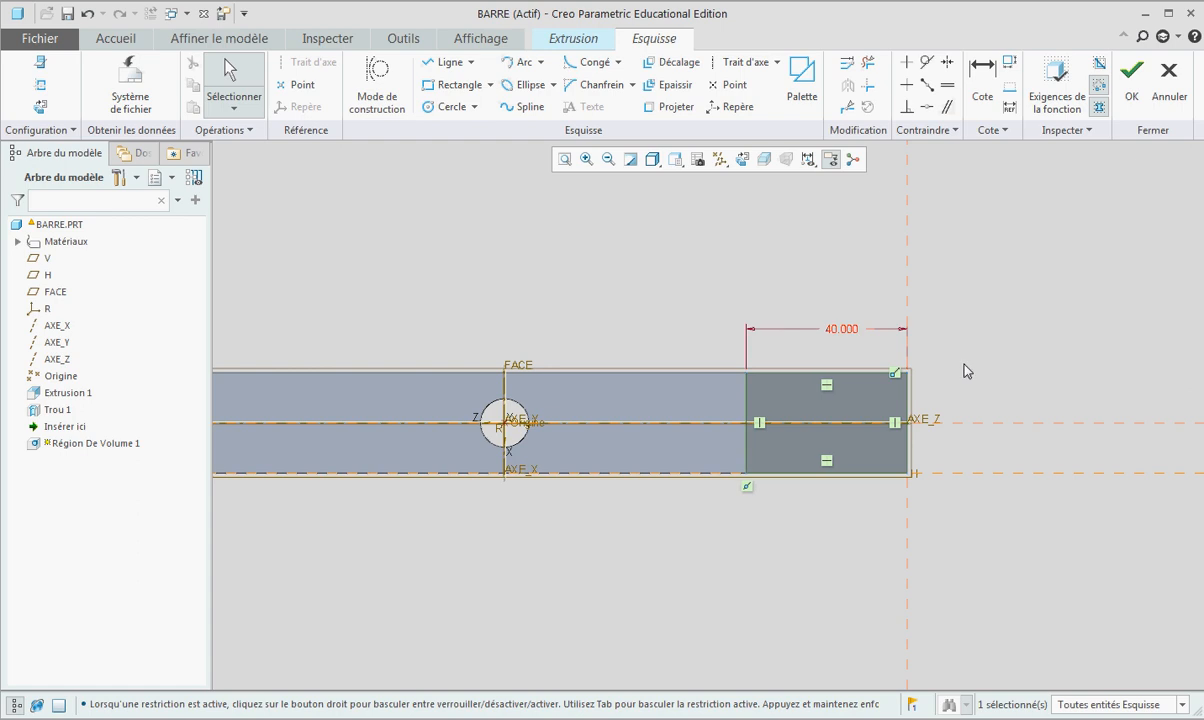
{"action": "left_click", "coordinate": [973, 351]}
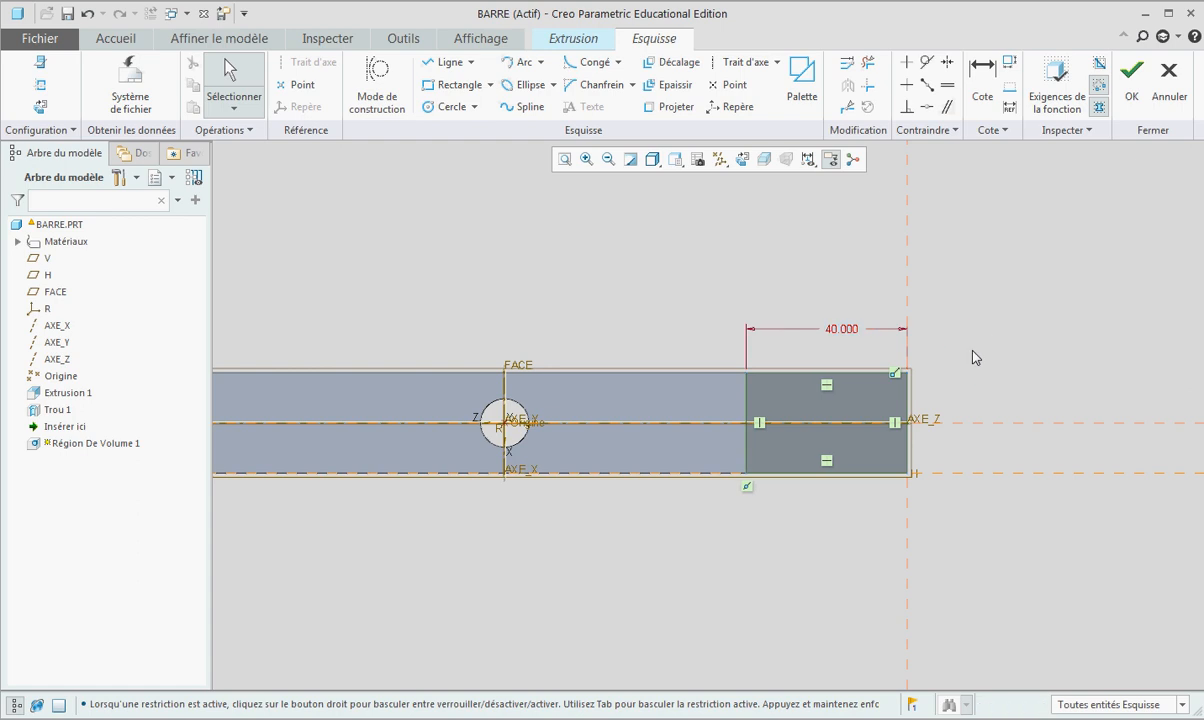
{"action": "left_click", "coordinate": [1131, 78]}
Step: Extrude the end rectangle to a blind depth of 10 and complete the volume region
{"action": "mouse_move", "coordinate": [973, 288]}
{"action": "middle_mouse_down"}
{"action": "mouse_move", "coordinate": [808, 294]}
{"action": "mouse_move", "coordinate": [940, 470]}
{"action": "middle_mouse_up"}
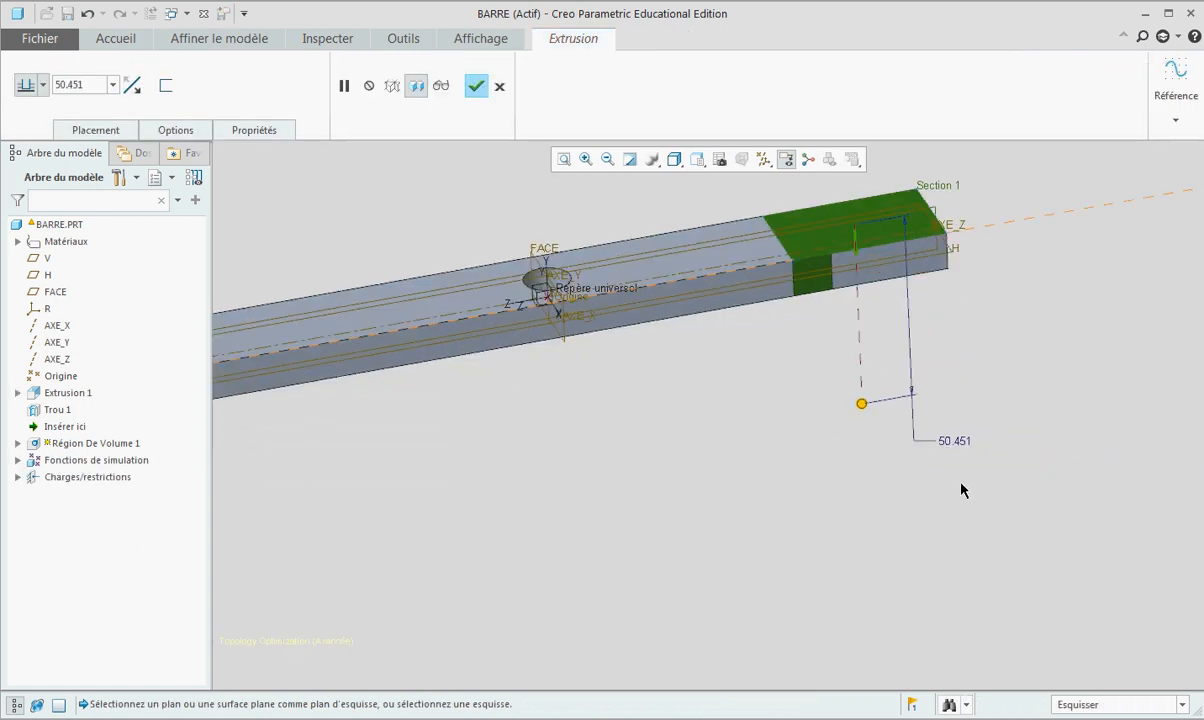
{"action": "double_click", "coordinate": [953, 438]}
{"action": "type", "text": "10"}
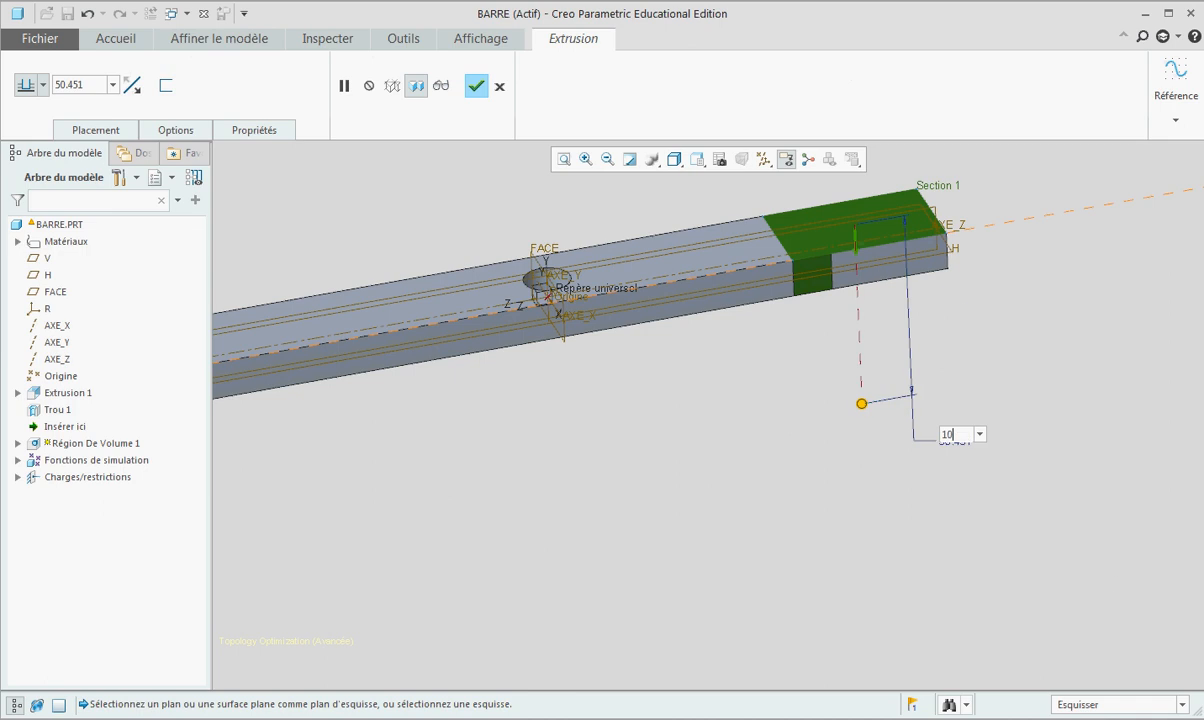
{"action": "key", "text": "Return"}
{"action": "left_click", "coordinate": [43, 85]}
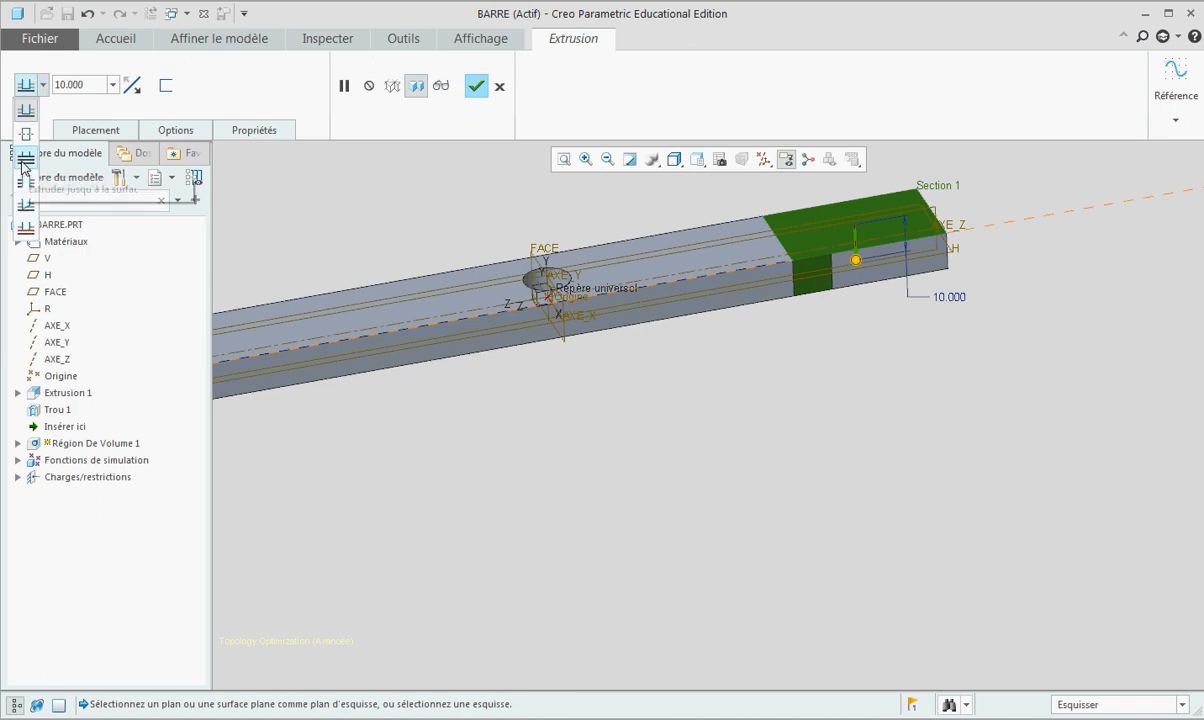
{"action": "left_click", "coordinate": [272, 208]}
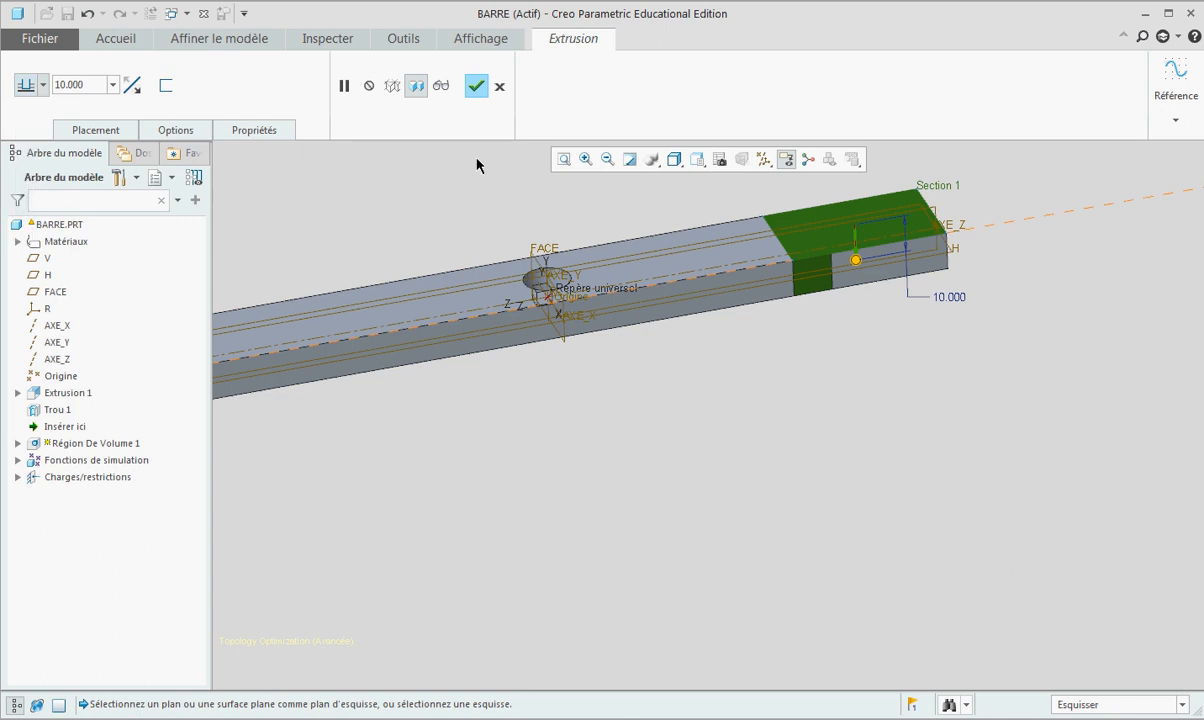
{"action": "left_click", "coordinate": [475, 88]}
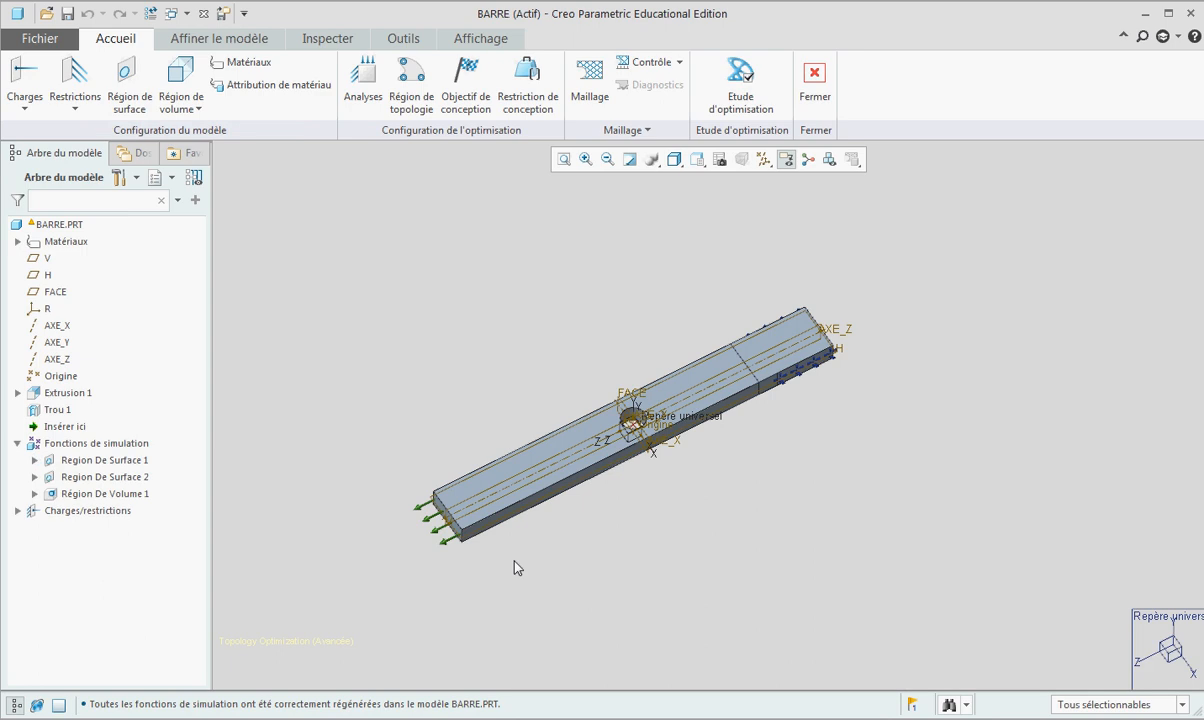
Step: Start an extruded volume region on the bar's loaded end face and sketch a rectangle covering the whole face
{"action": "left_click", "coordinate": [181, 100]}
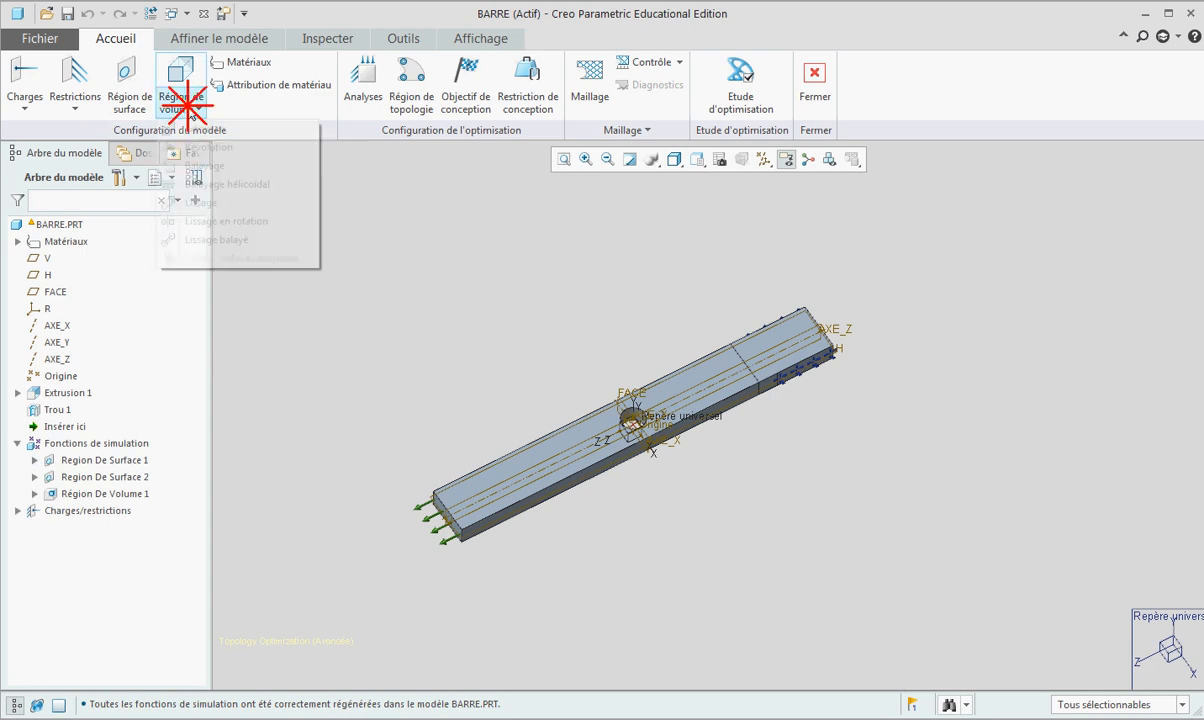
{"action": "left_click", "coordinate": [194, 131]}
{"action": "scroll", "coordinate": [397, 524], "scroll_direction": "up", "scroll_amount": 3}
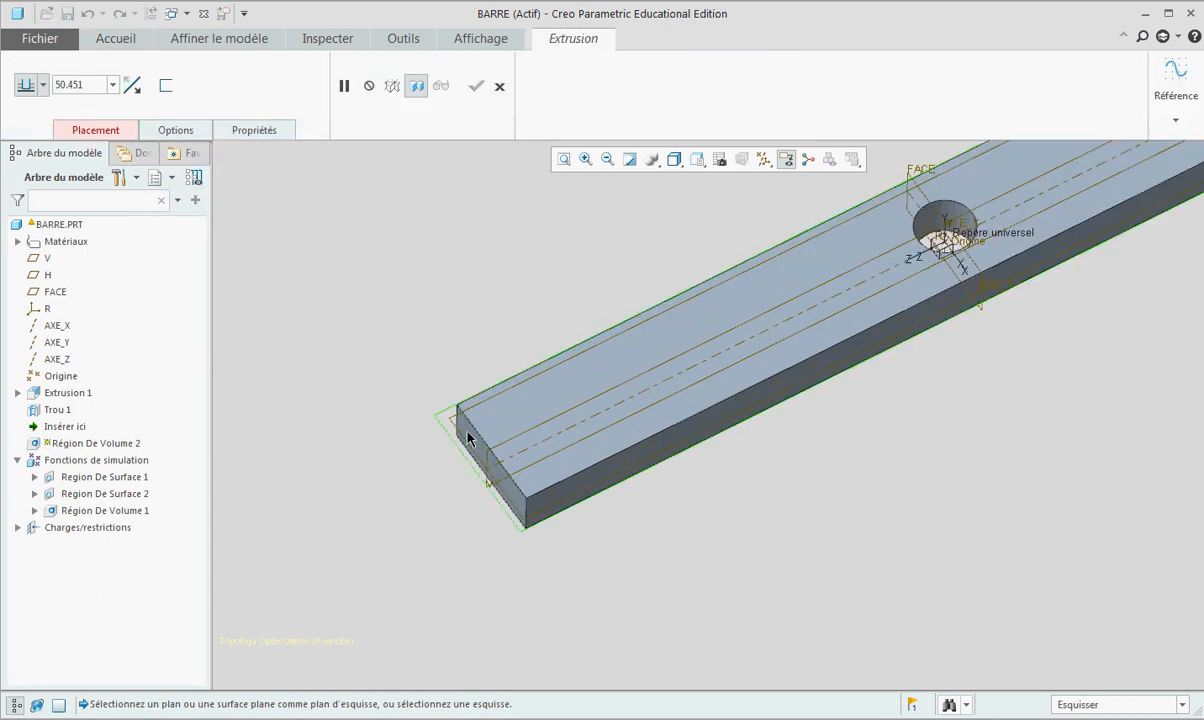
{"action": "left_click", "coordinate": [468, 446]}
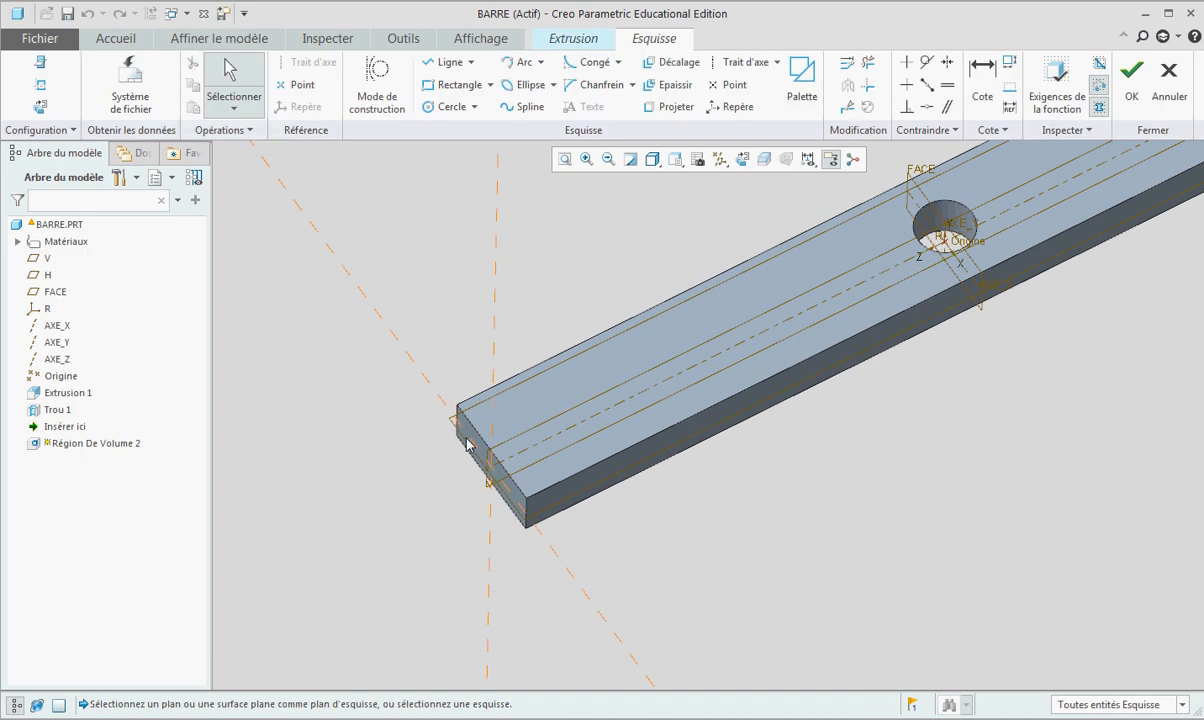
{"action": "left_click", "coordinate": [40, 106]}
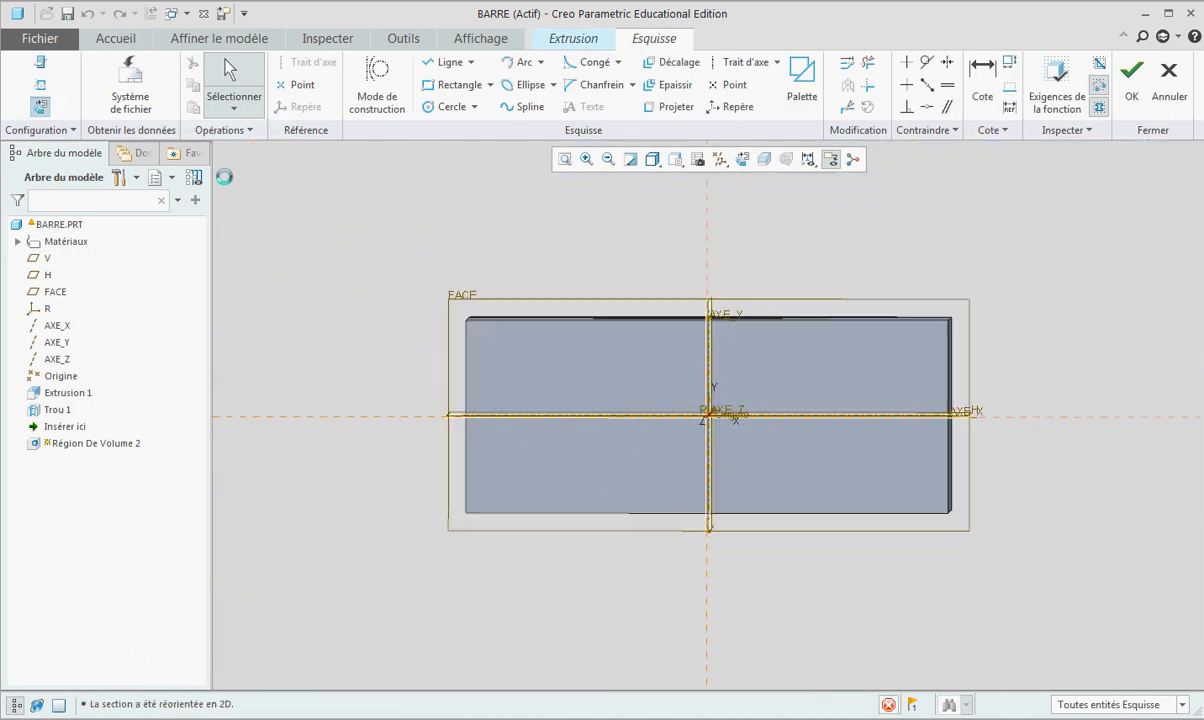
{"action": "left_click", "coordinate": [450, 85]}
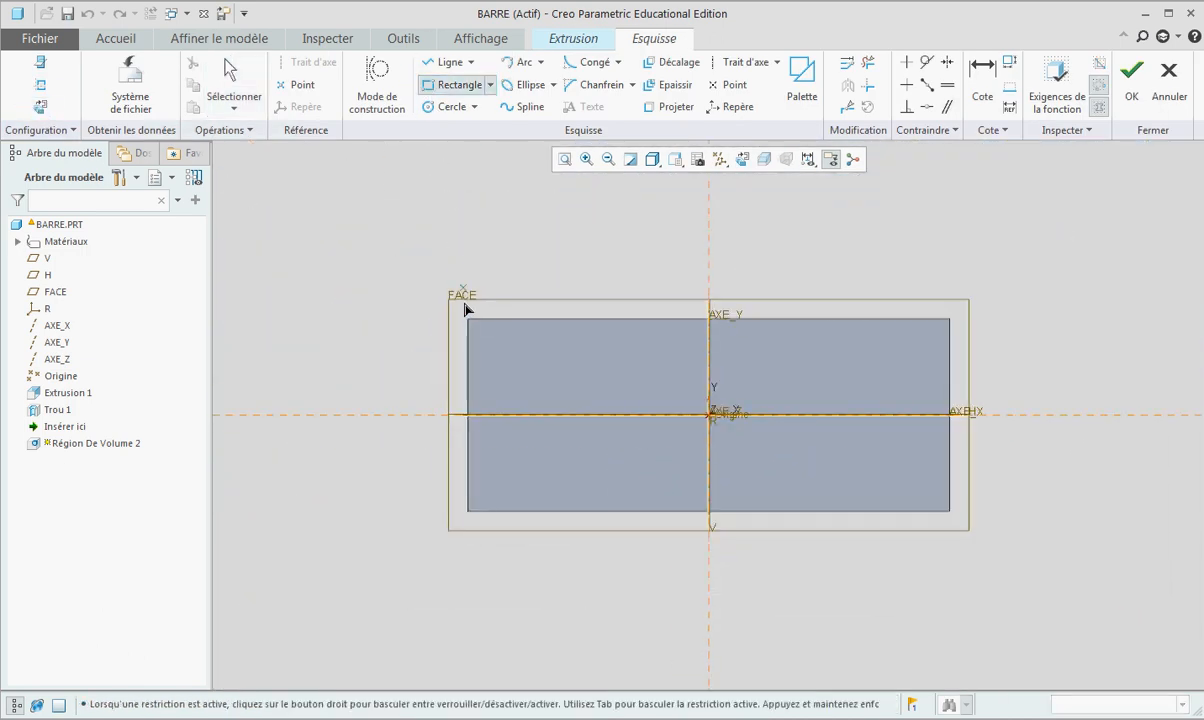
{"action": "left_click", "coordinate": [468, 319]}
{"action": "left_click", "coordinate": [950, 511]}
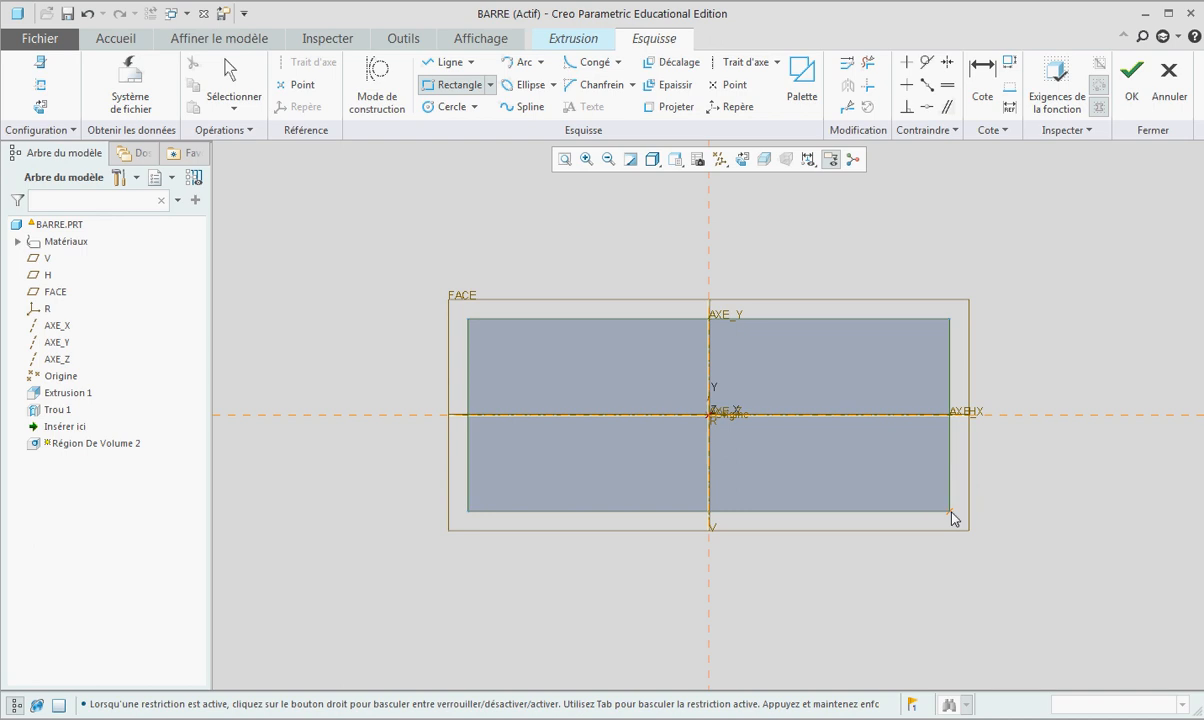
{"action": "left_click", "coordinate": [229, 78]}
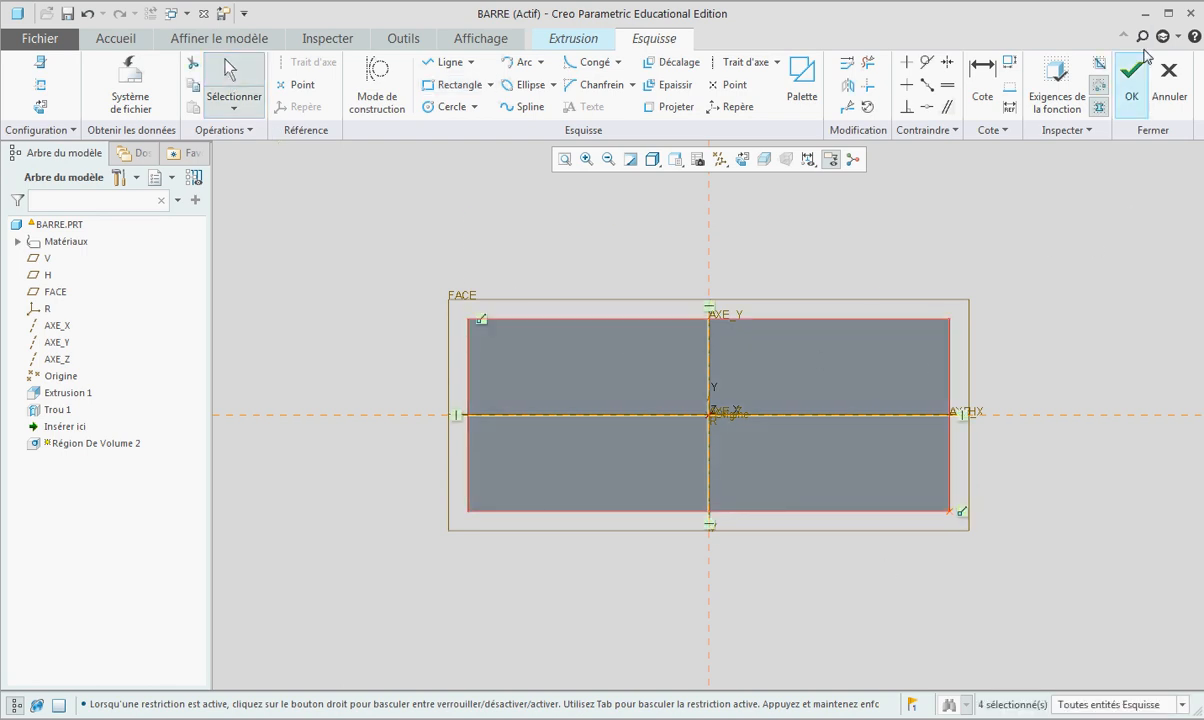
{"action": "left_click", "coordinate": [1133, 80]}
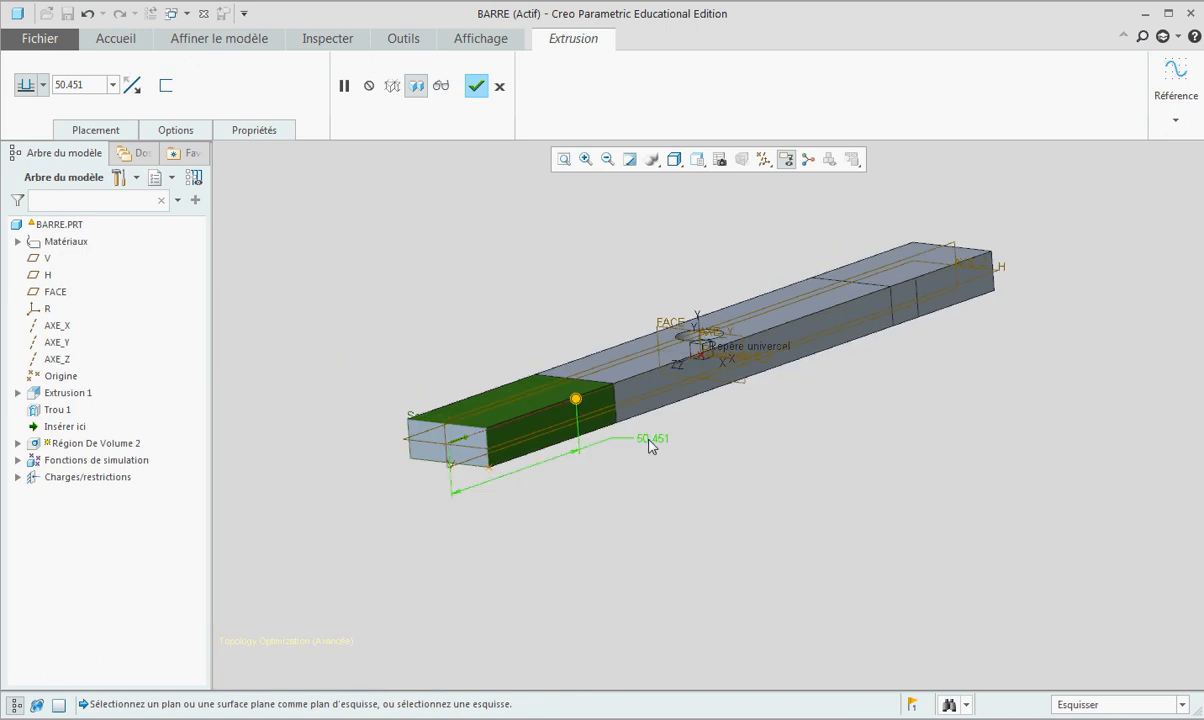
Step: Set the extrusion depth at the loaded end to 5, complete the volume region and expand the simulation features
{"action": "type", "text": "5"}
{"action": "key", "text": "Return"}
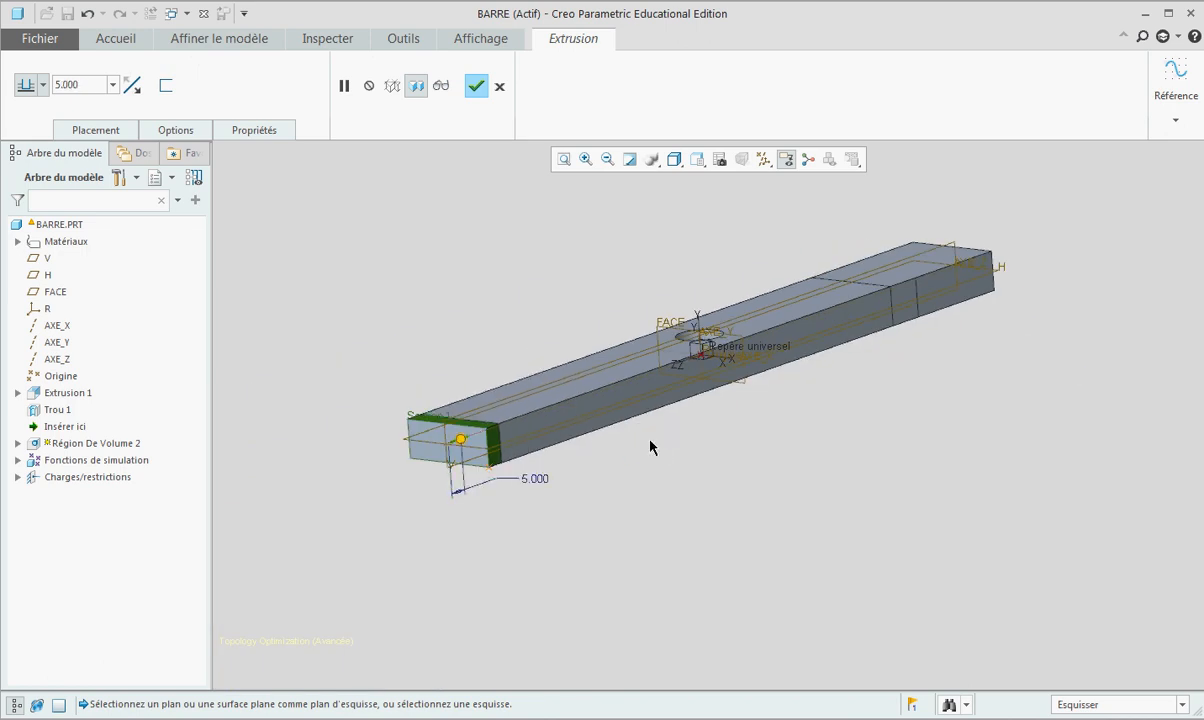
{"action": "left_click", "coordinate": [470, 87]}
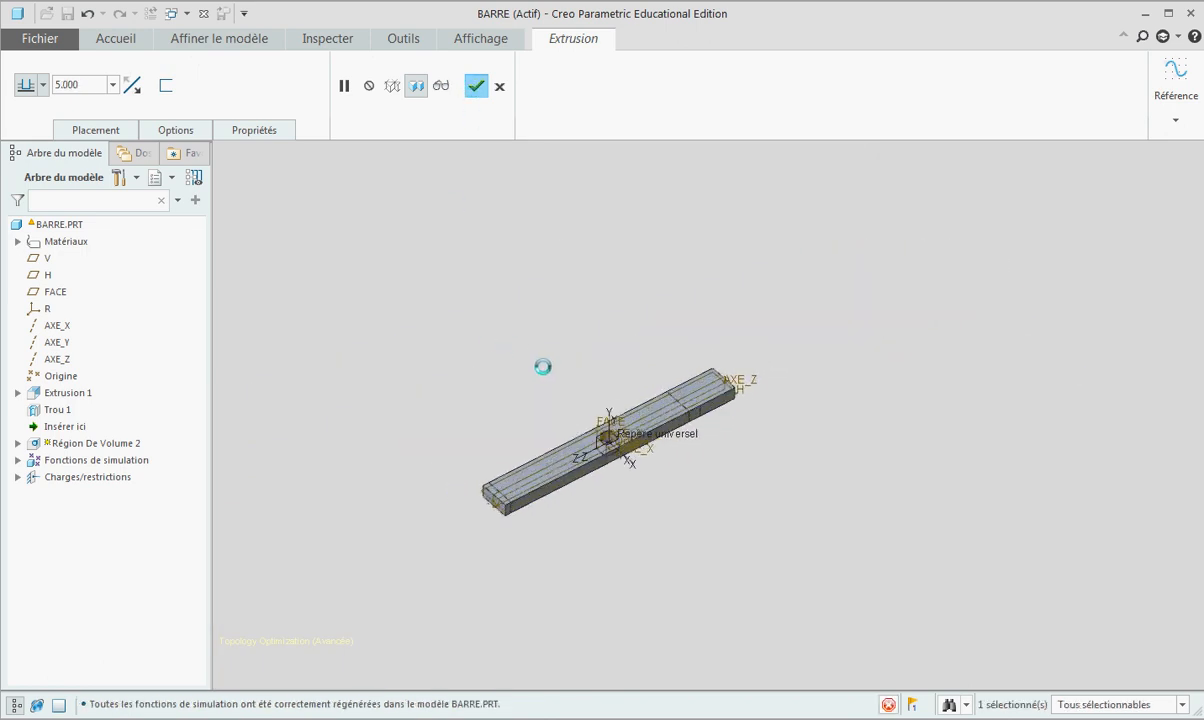
{"action": "left_click", "coordinate": [17, 443]}
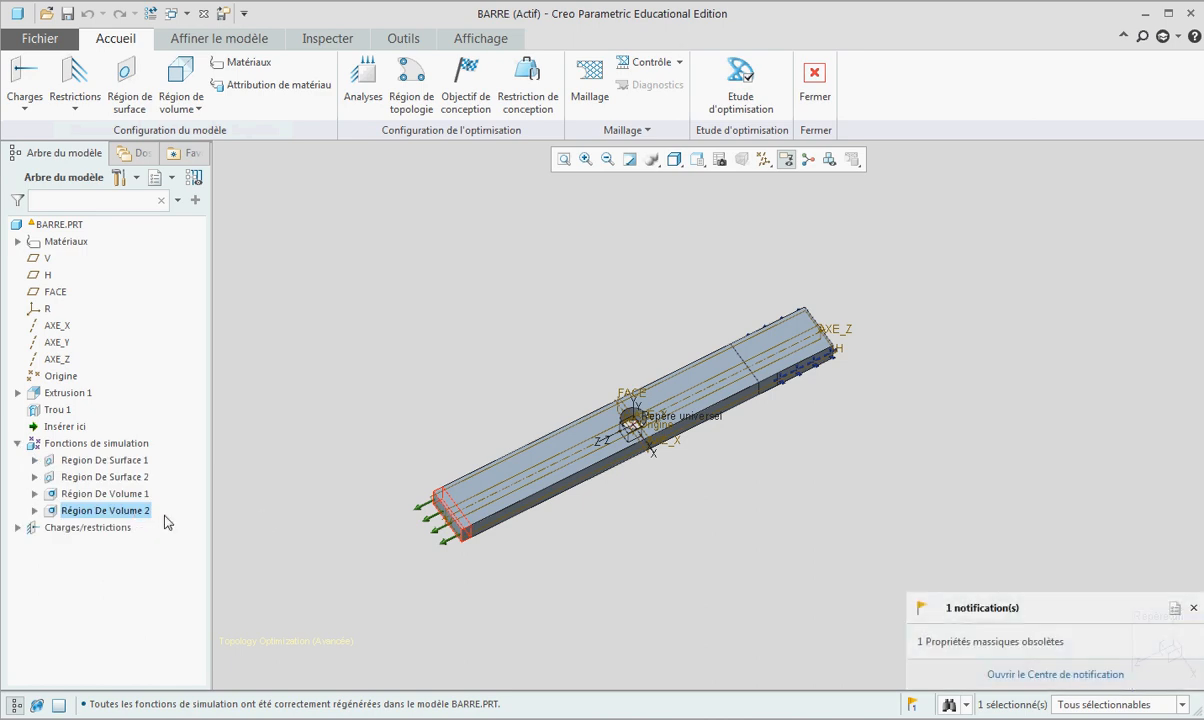
{"action": "left_click", "coordinate": [276, 524]}
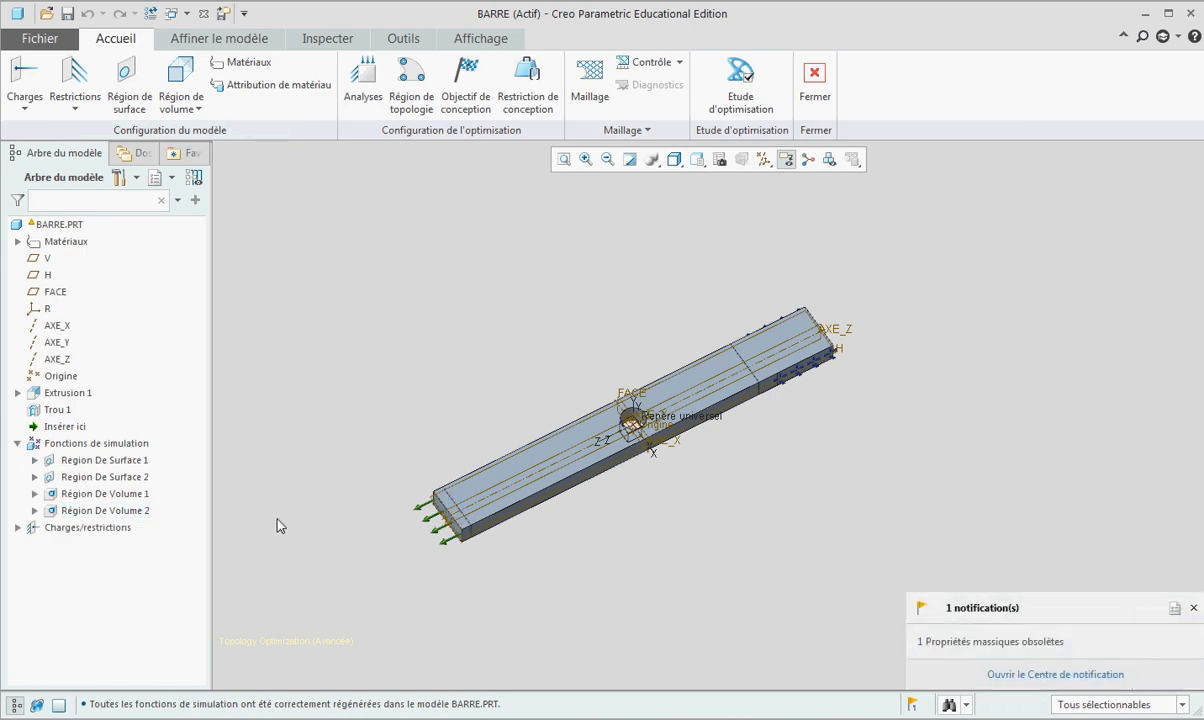
Step: Start an extruded volume region on the bar's central top face and sketch two concentric circles, one matching the hole, one about 20 in diameter
{"action": "left_click", "coordinate": [191, 118]}
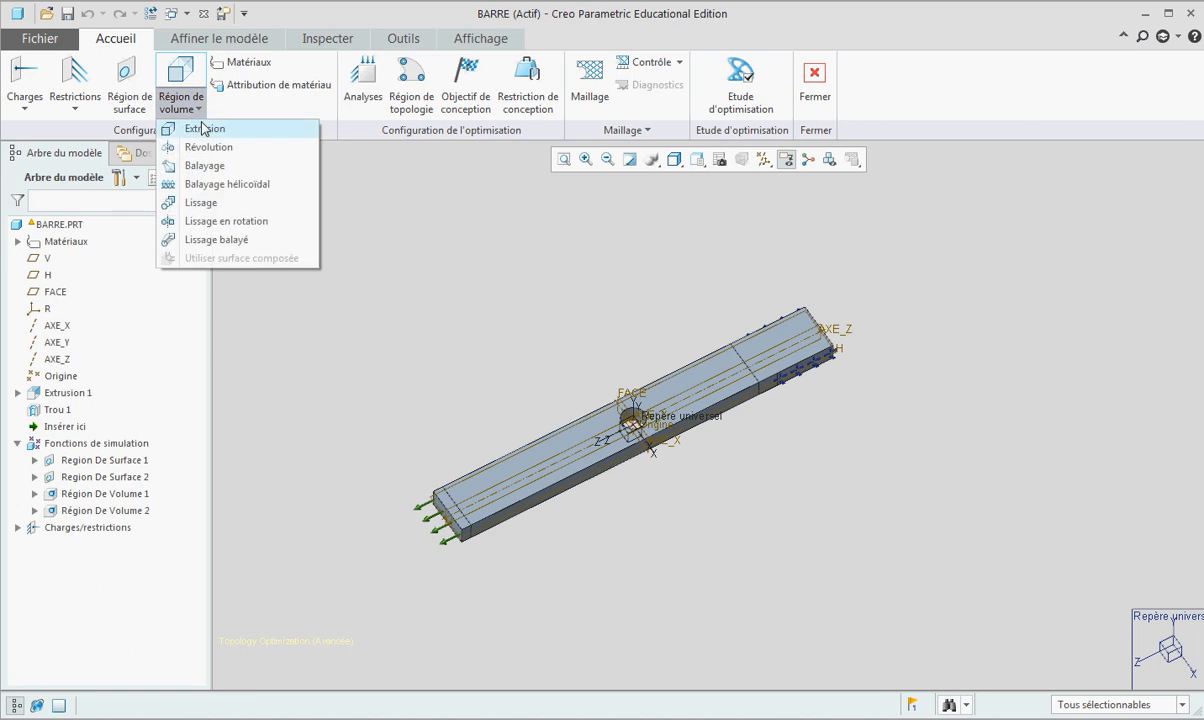
{"action": "left_click", "coordinate": [197, 127]}
{"action": "scroll", "coordinate": [652, 410], "scroll_direction": "up", "scroll_amount": 4}
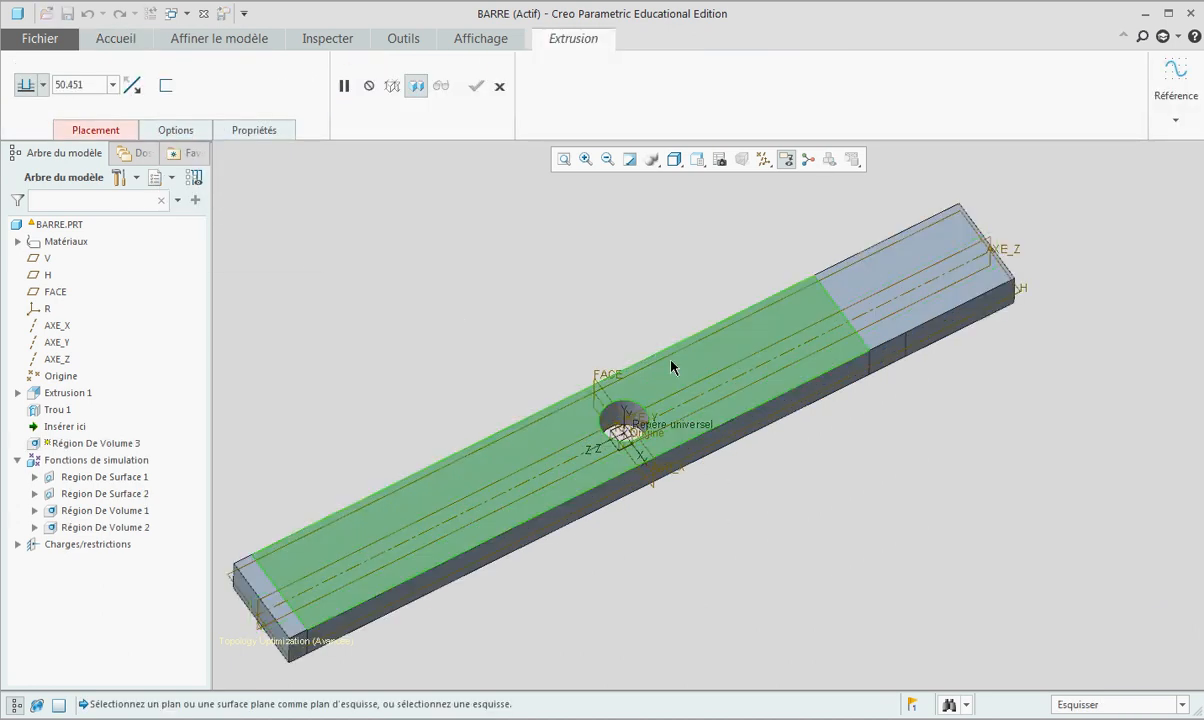
{"action": "left_click", "coordinate": [672, 363]}
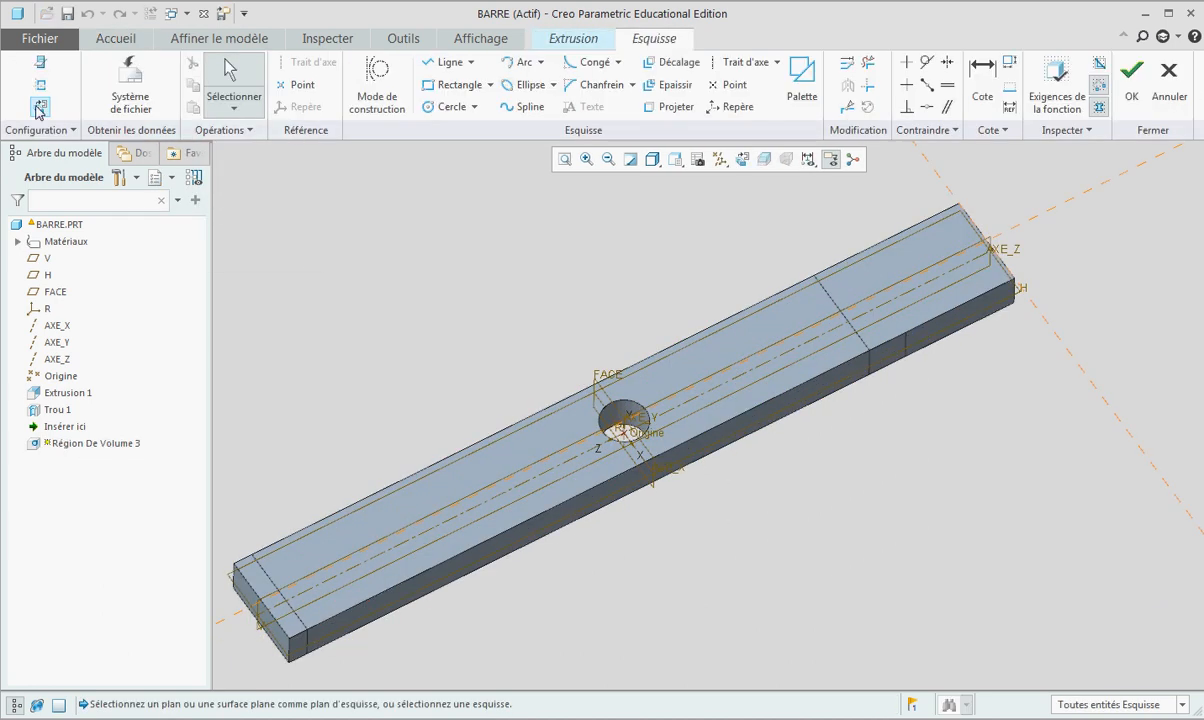
{"action": "left_click", "coordinate": [40, 106]}
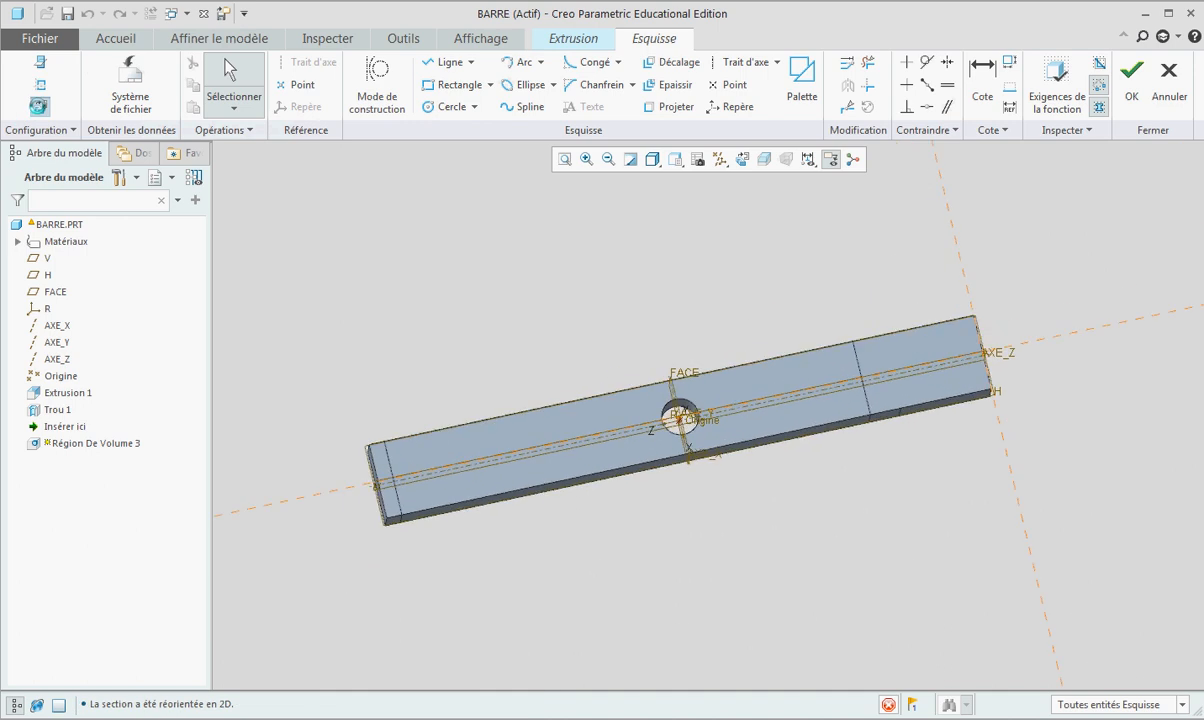
{"action": "left_click", "coordinate": [437, 107]}
{"action": "scroll", "coordinate": [777, 435], "scroll_direction": "down", "scroll_amount": 4}
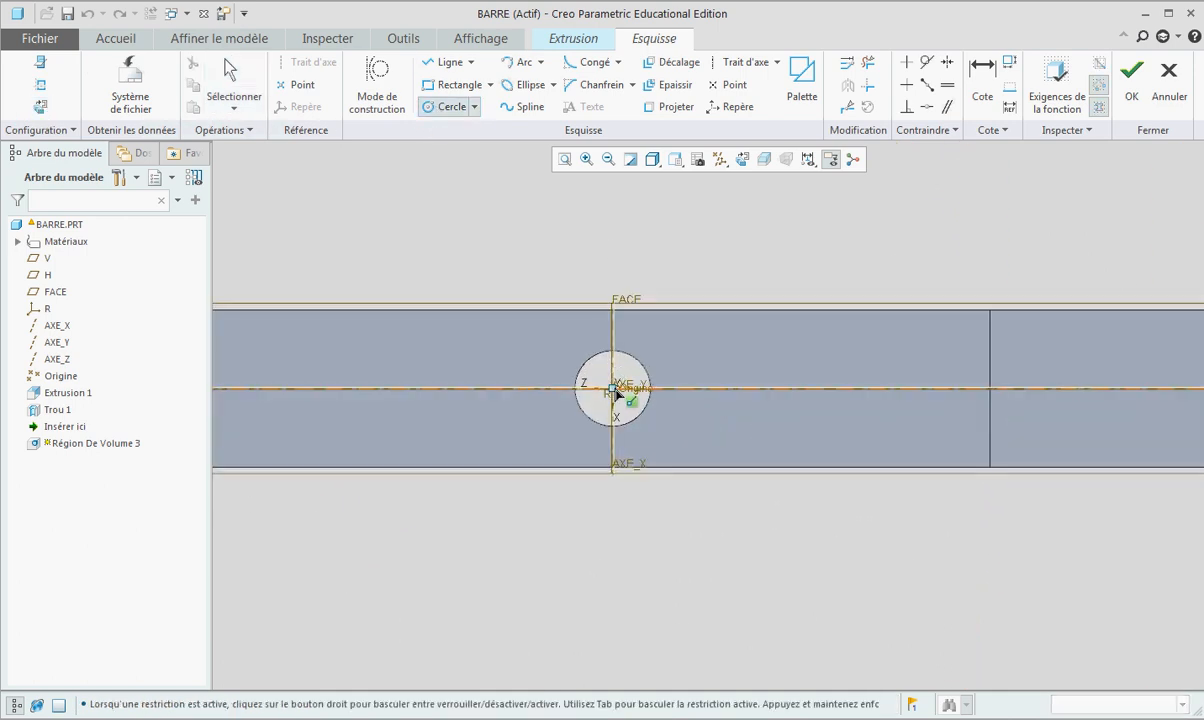
{"action": "left_click", "coordinate": [612, 388]}
{"action": "left_click", "coordinate": [650, 386]}
{"action": "left_click", "coordinate": [612, 388]}
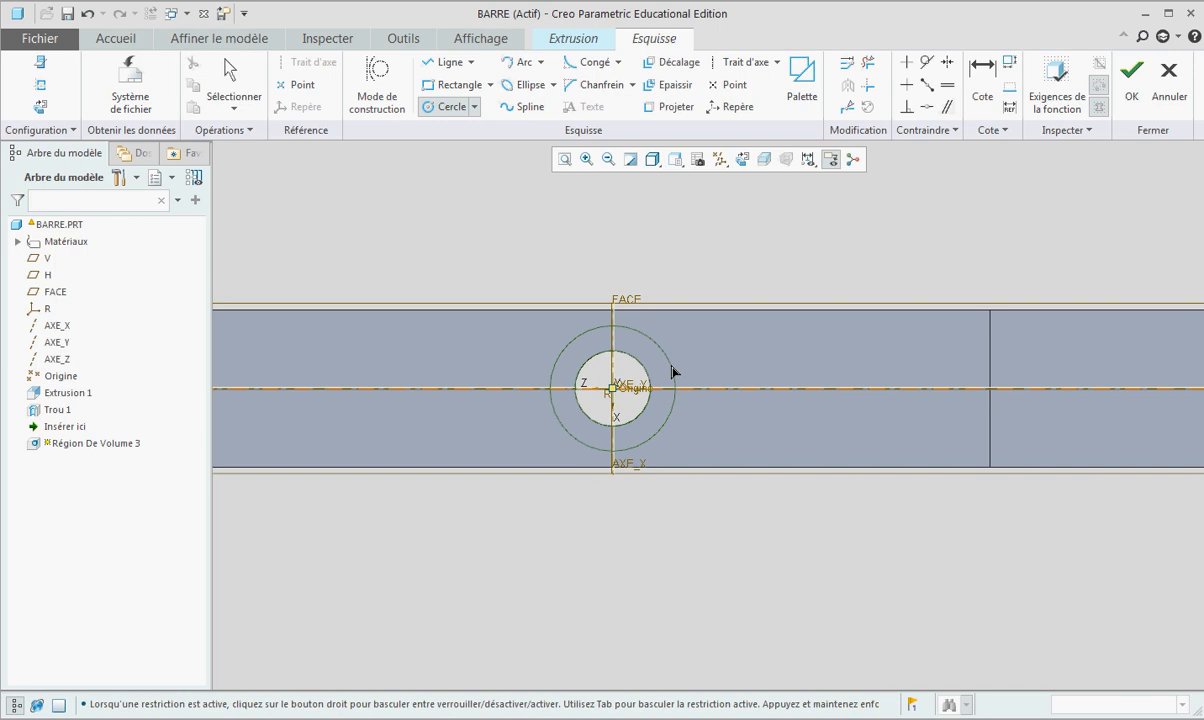
{"action": "left_click", "coordinate": [673, 372]}
{"action": "middle_click", "coordinate": [757, 244]}
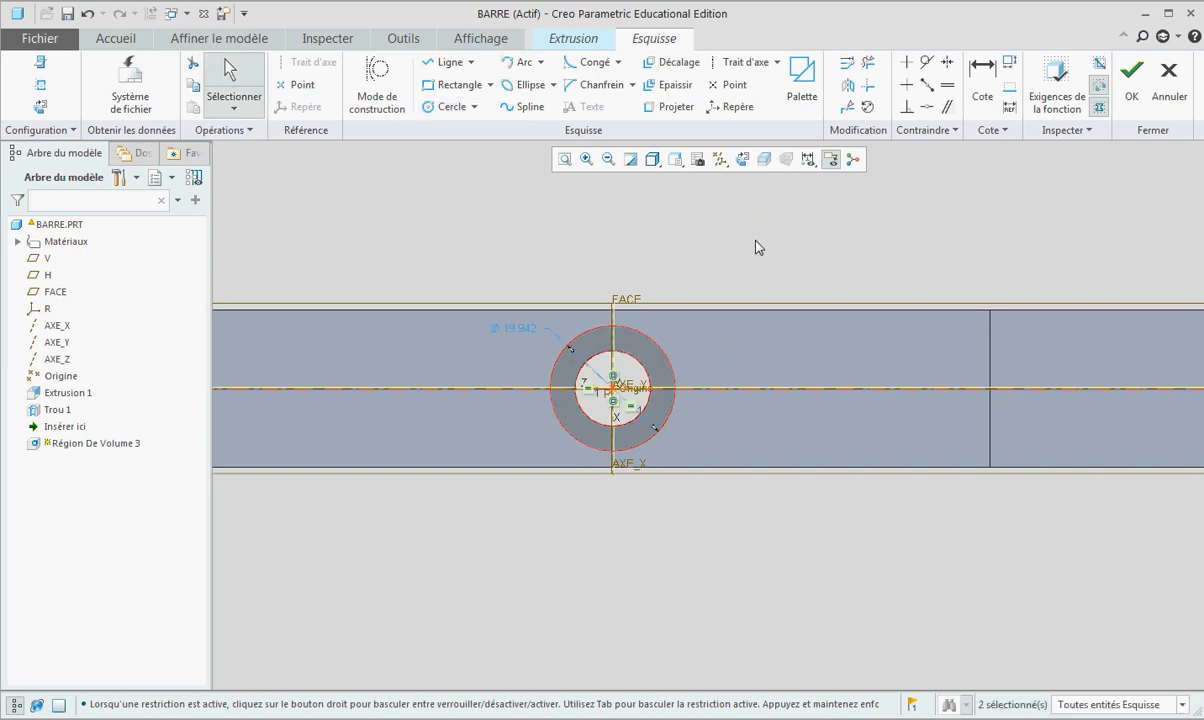
Step: Set the outer circle's diameter to 22 and accept the ring sketch
{"action": "double_click", "coordinate": [524, 328]}
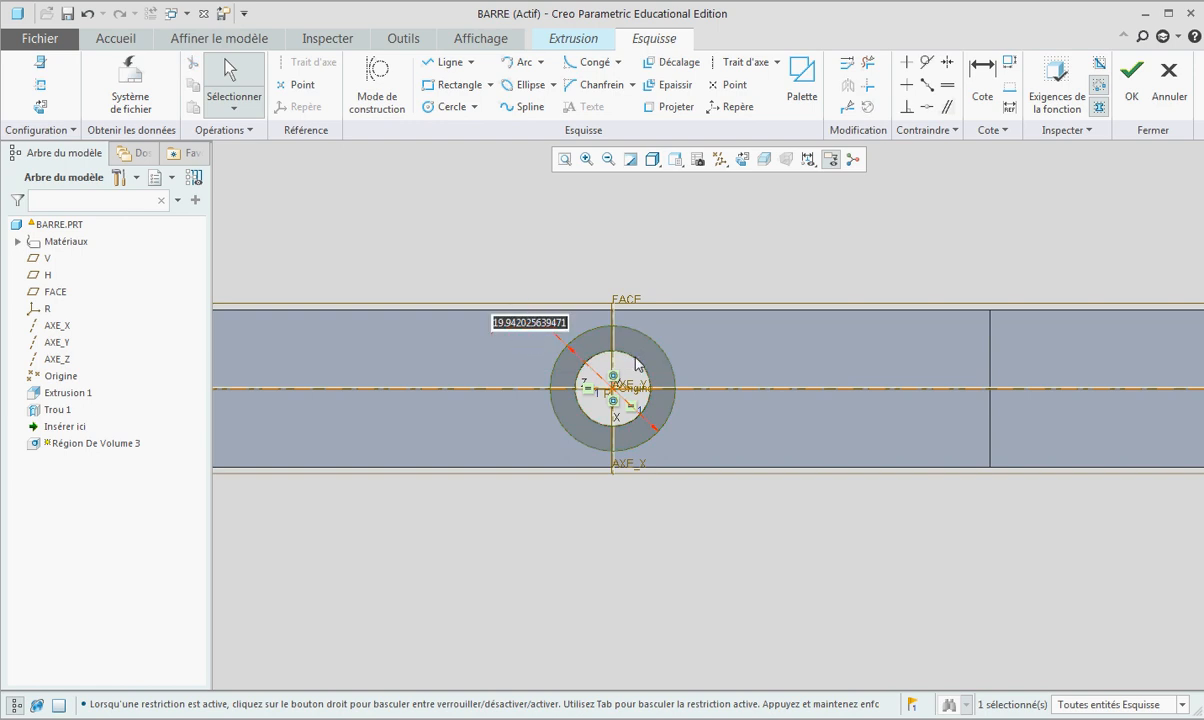
{"action": "type", "text": "22"}
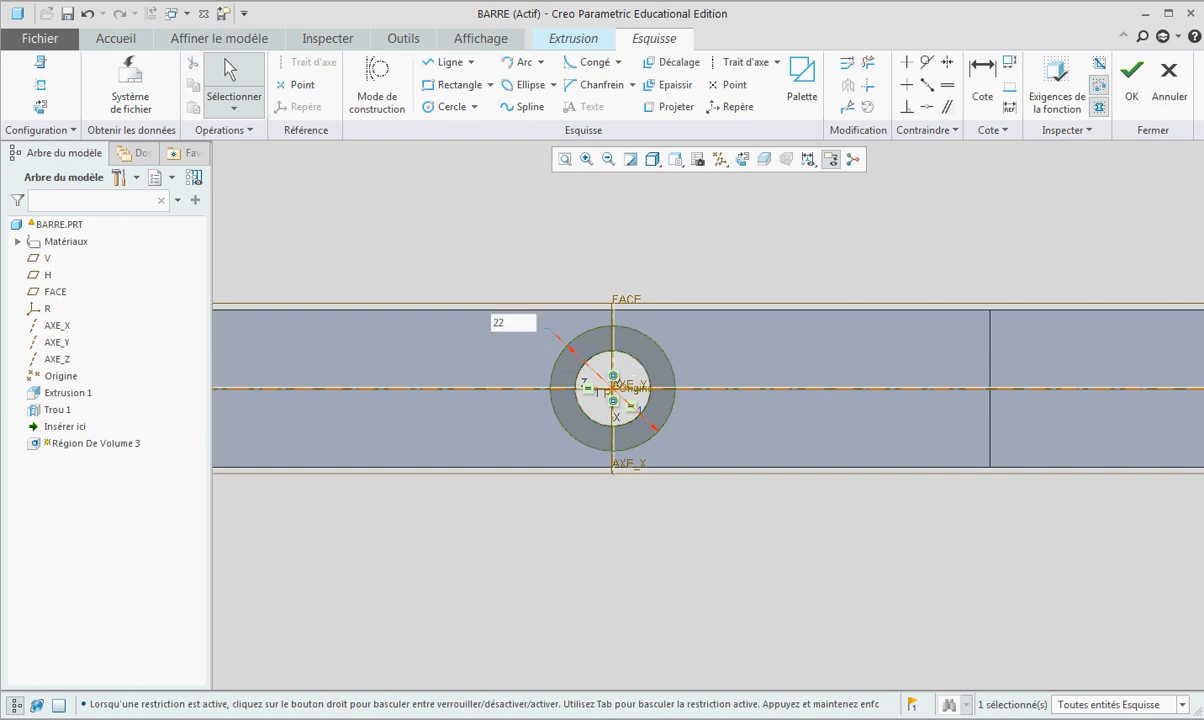
{"action": "key", "text": "Return"}
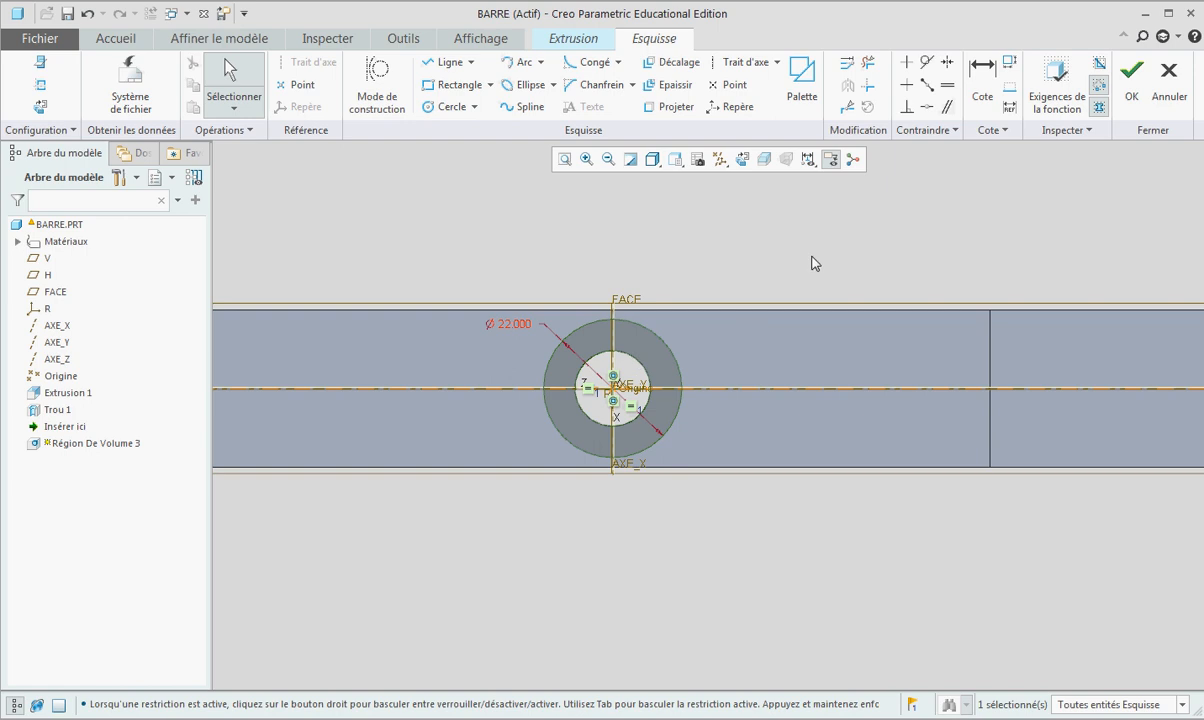
{"action": "middle_click_drag", "start_coordinate": [812, 261], "coordinate": [814, 220]}
{"action": "left_click", "coordinate": [1132, 85]}
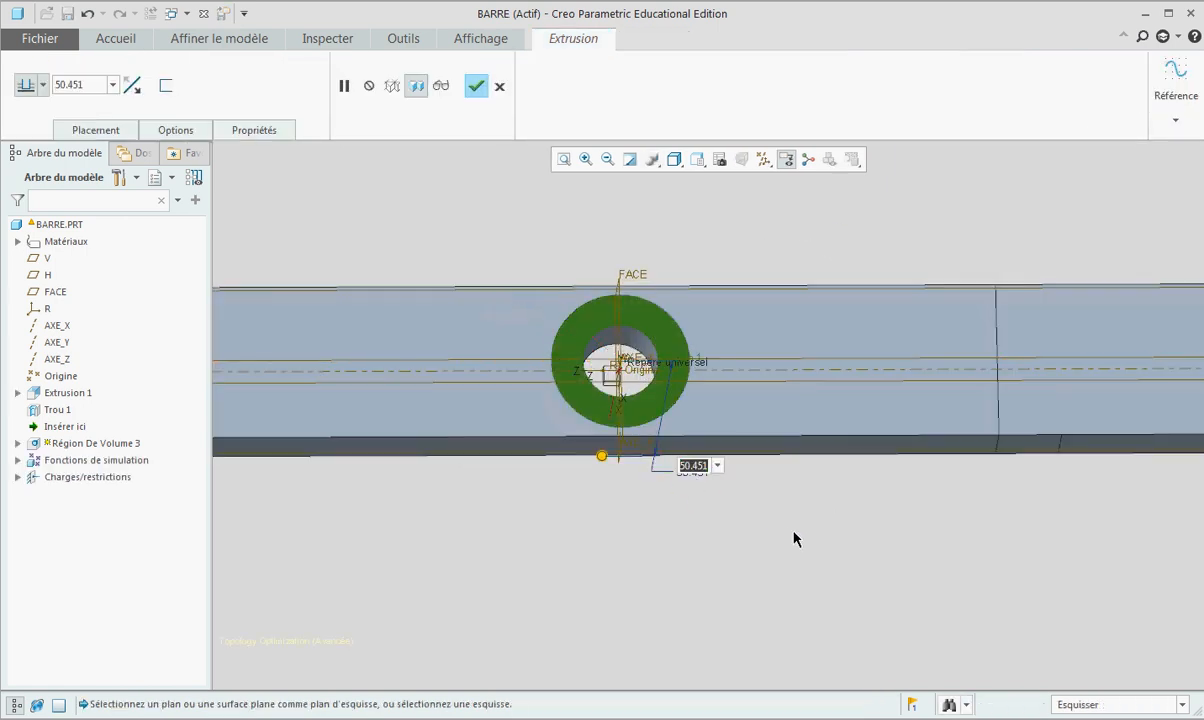
Step: Extrude the ring around the hole to a depth of 10 and complete the volume region
{"action": "middle_click_drag", "start_coordinate": [795, 537], "coordinate": [802, 474]}
{"action": "double_click", "coordinate": [645, 632]}
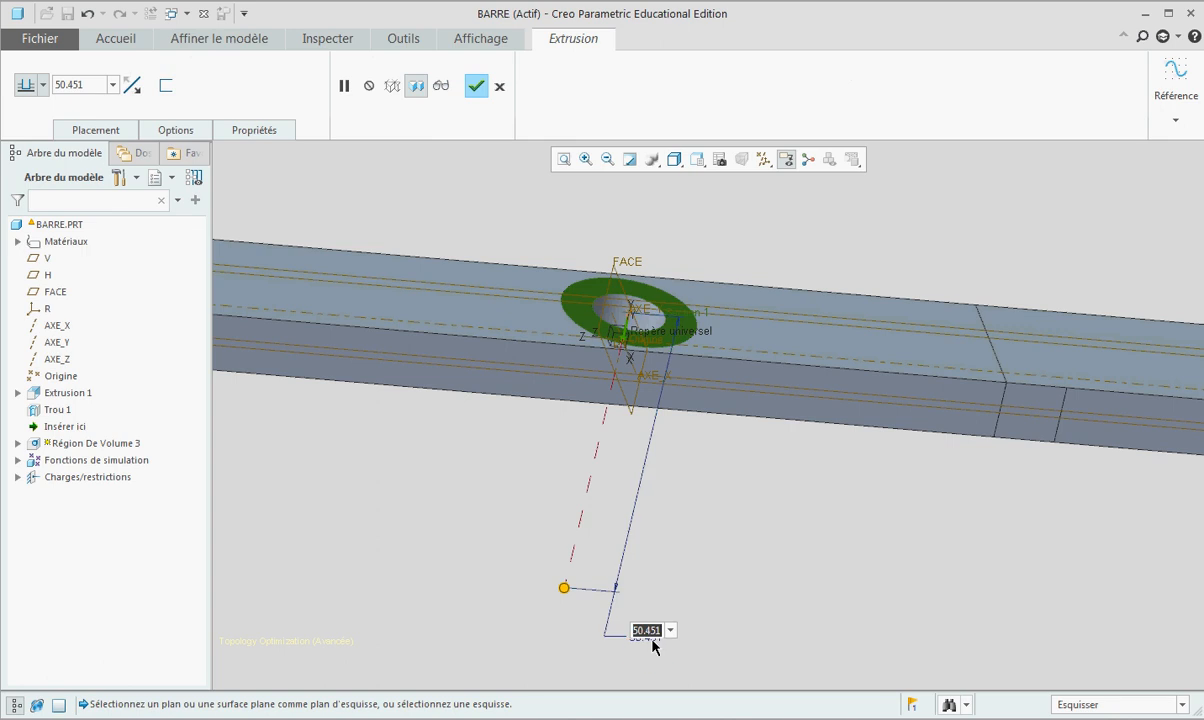
{"action": "type", "text": "10"}
{"action": "key", "text": "Return"}
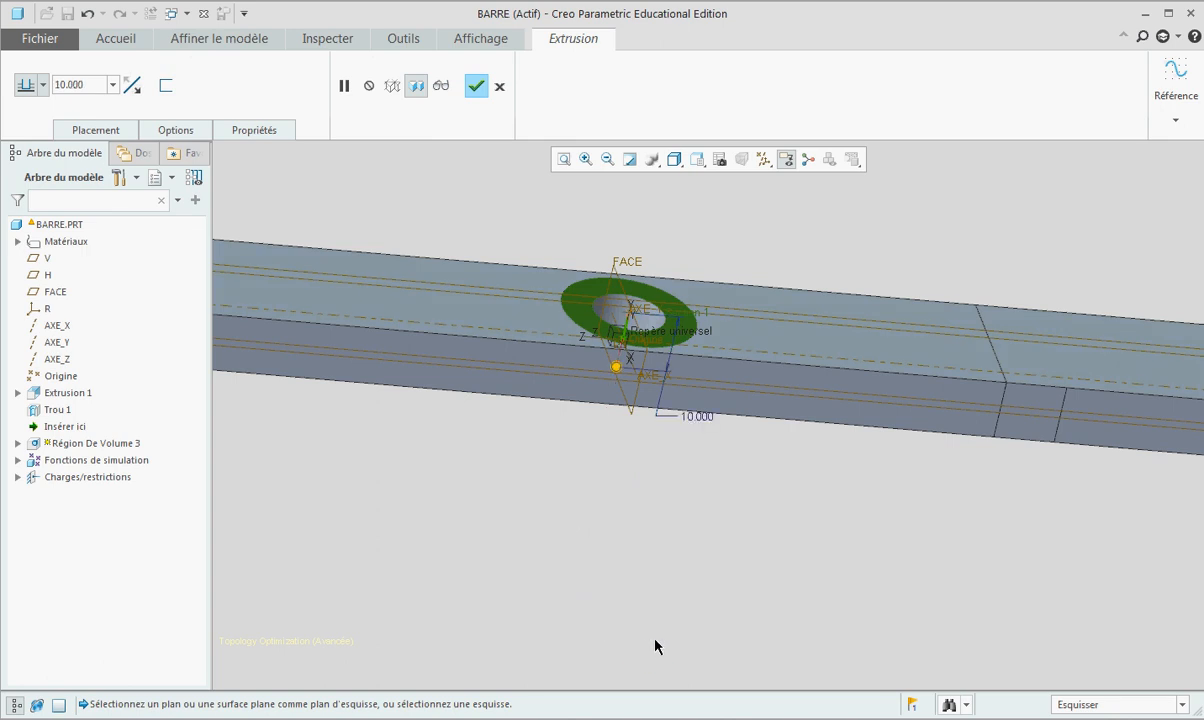
{"action": "left_click", "coordinate": [477, 87]}
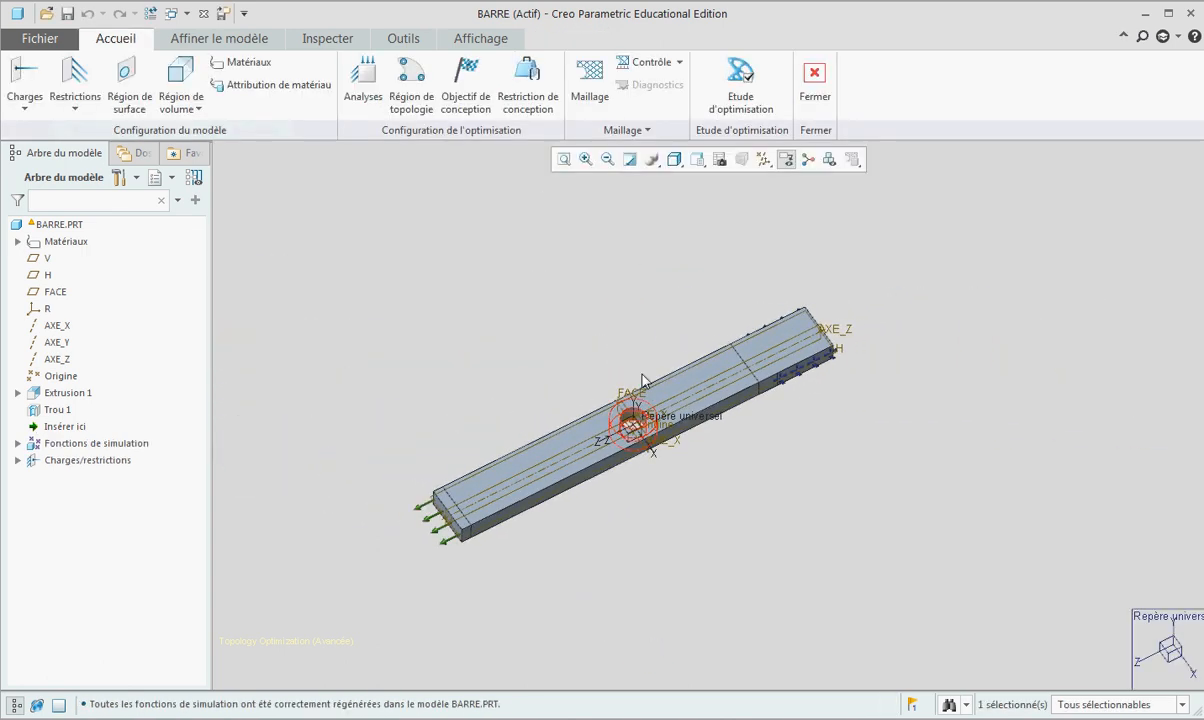
Step: Expand the simulation features in the model tree, generate the bar's finite element mesh and dismiss the element quality check
{"action": "left_click", "coordinate": [17, 443]}
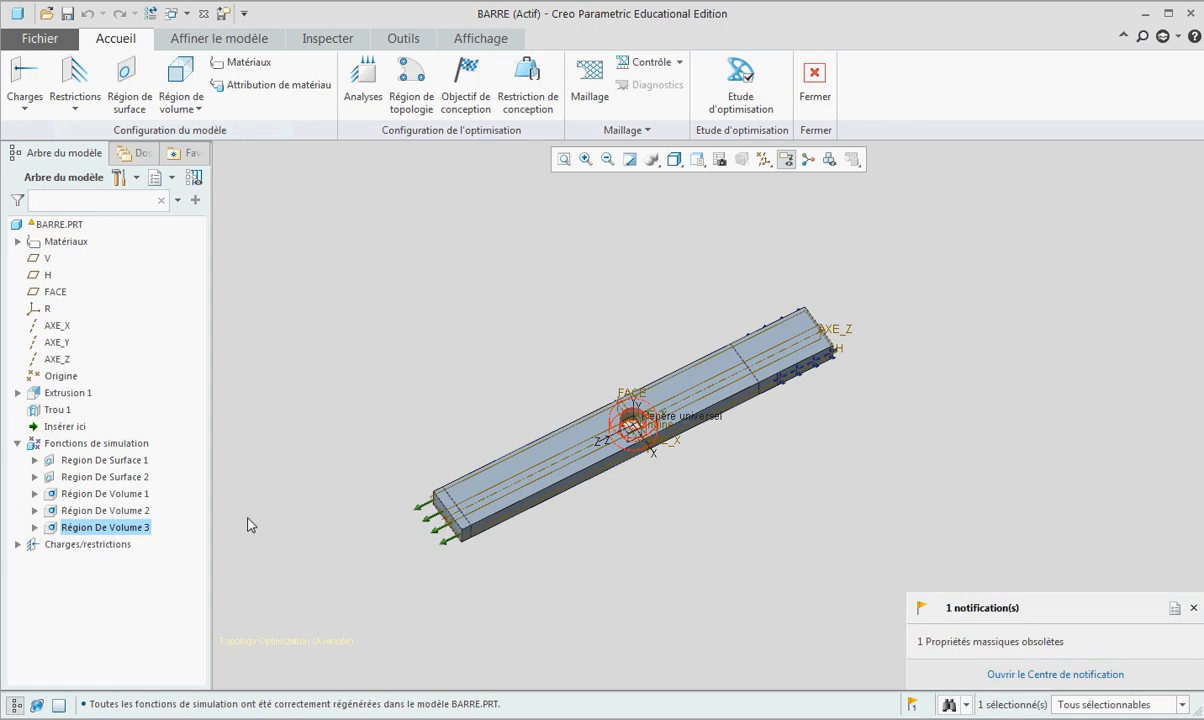
{"action": "left_click", "coordinate": [283, 487]}
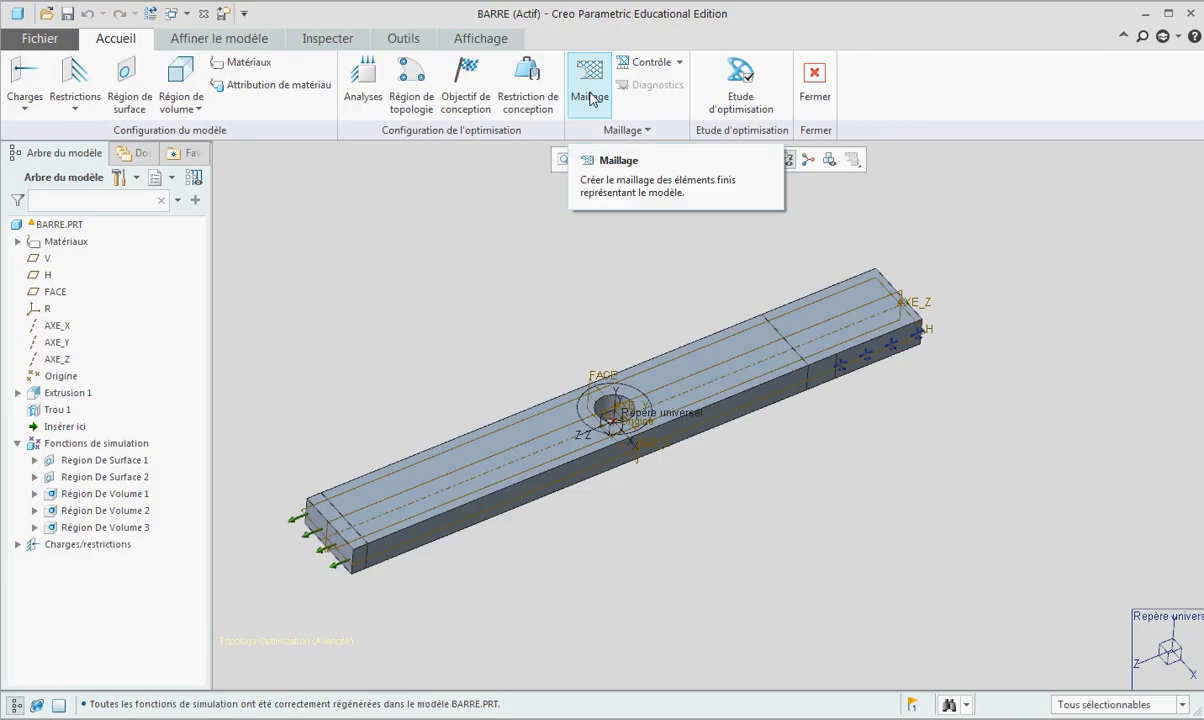
{"action": "left_click", "coordinate": [590, 92]}
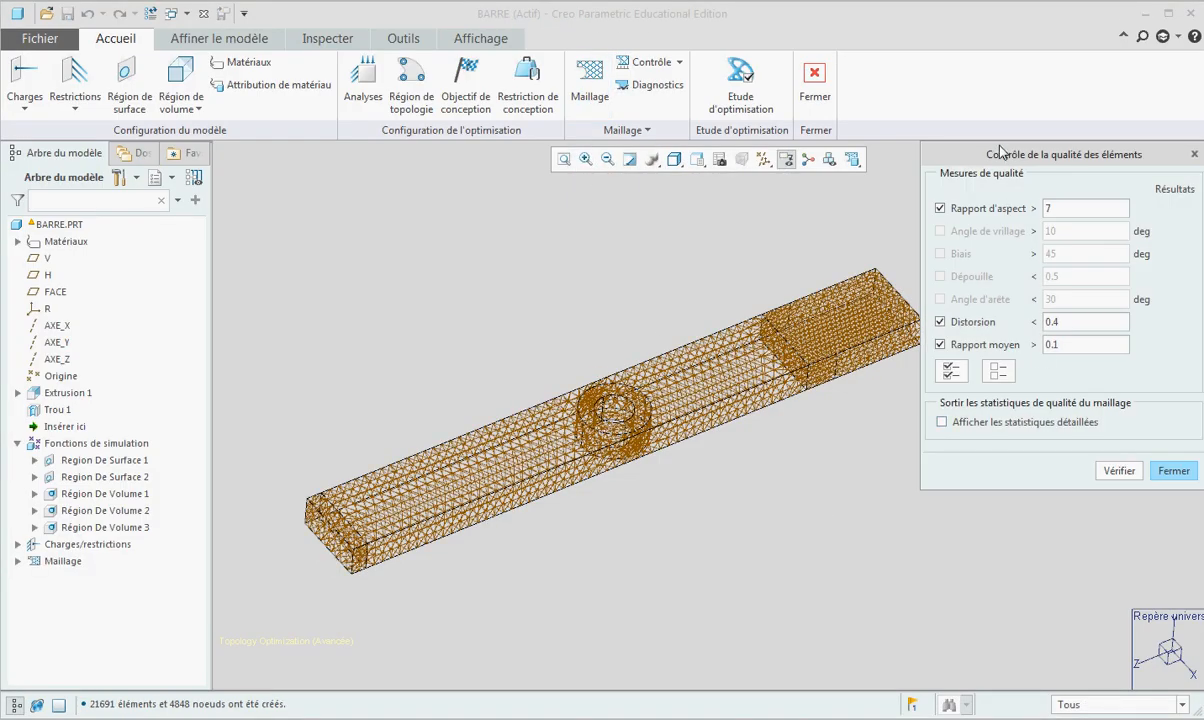
{"action": "mouse_move", "coordinate": [1000, 153]}
{"action": "left_mouse_down"}
{"action": "mouse_move", "coordinate": [1027, 166]}
{"action": "mouse_move", "coordinate": [1006, 170]}
{"action": "left_mouse_up"}
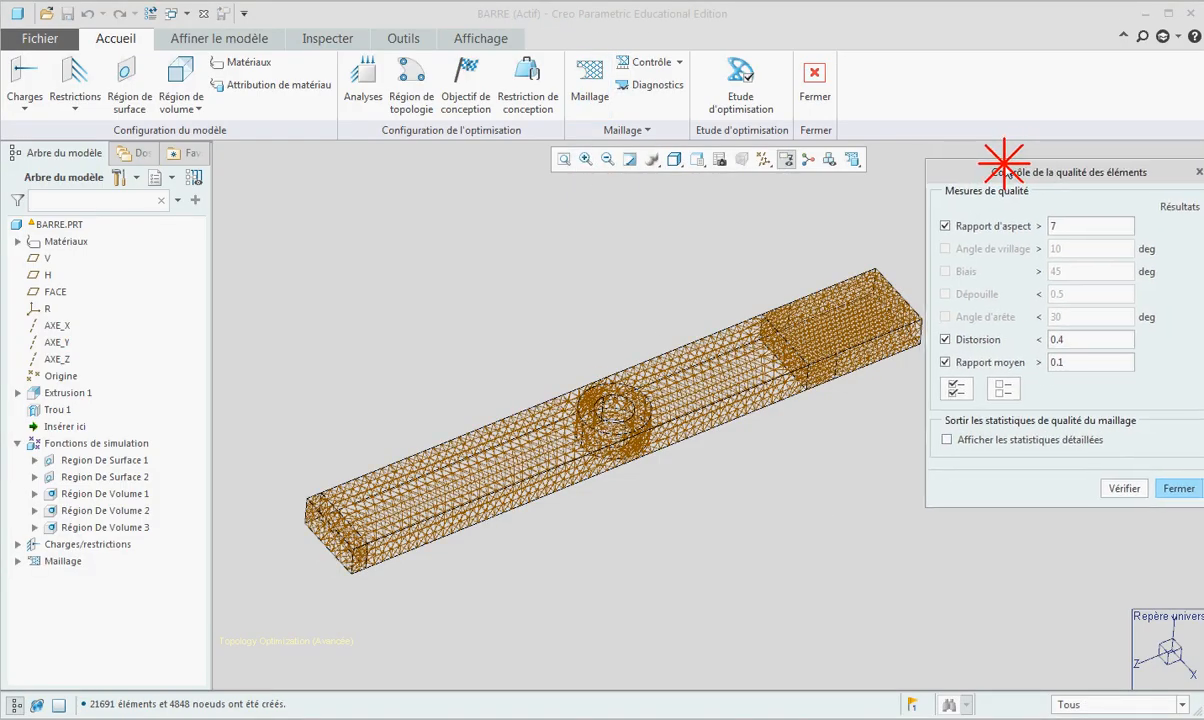
{"action": "left_click", "coordinate": [1181, 489]}
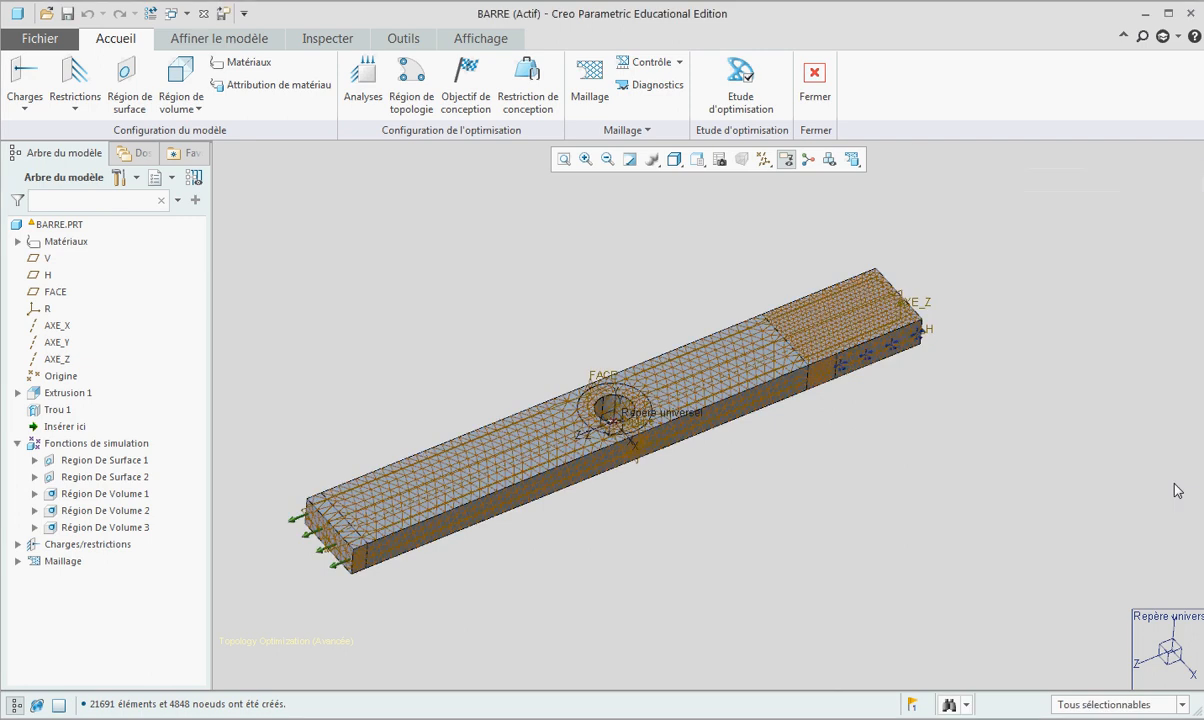
Step: Review the mesh diagnostics for the element and node counts, and examine the mesh around the hole up close
{"action": "left_click", "coordinate": [633, 88]}
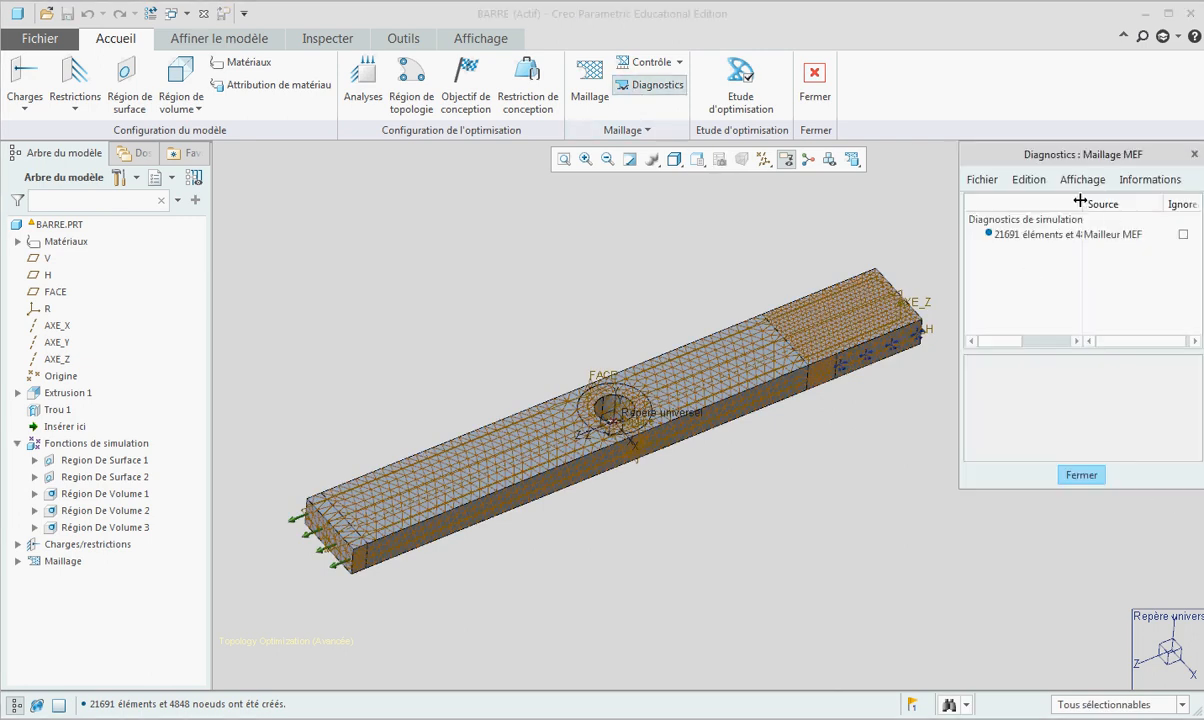
{"action": "left_click_drag", "start_coordinate": [1075, 204], "coordinate": [1137, 204]}
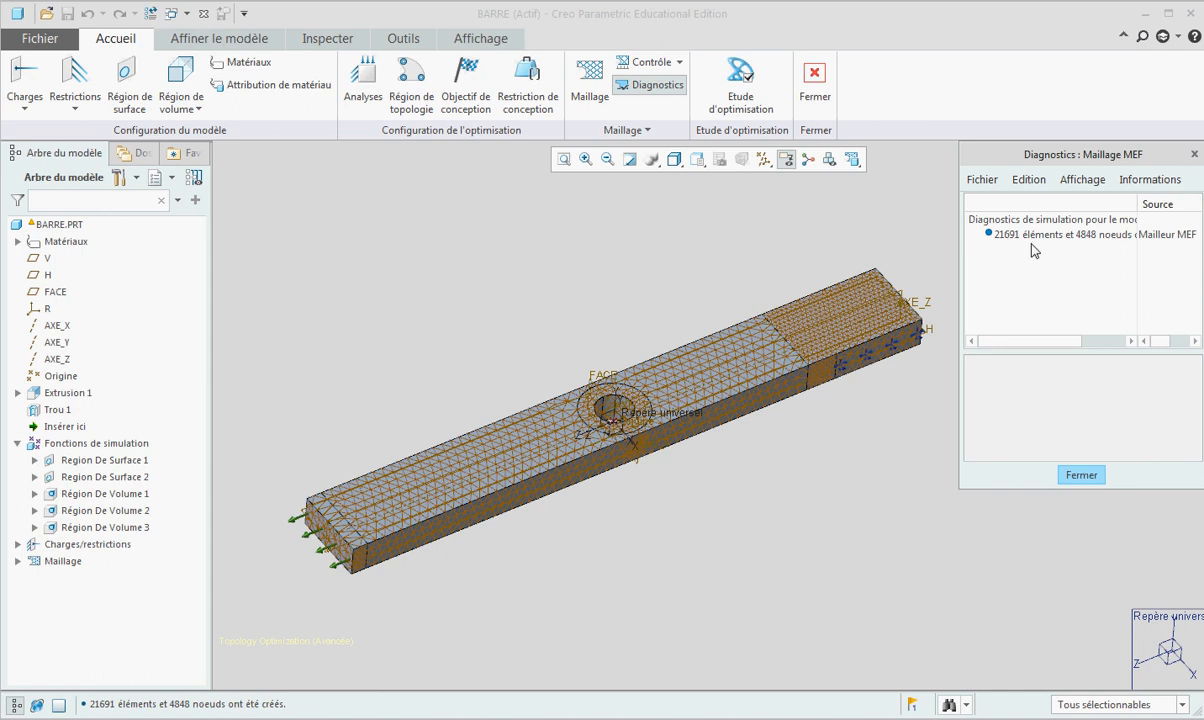
{"action": "left_click", "coordinate": [1080, 476]}
{"action": "scroll", "coordinate": [599, 401], "scroll_direction": "up", "scroll_amount": 5}
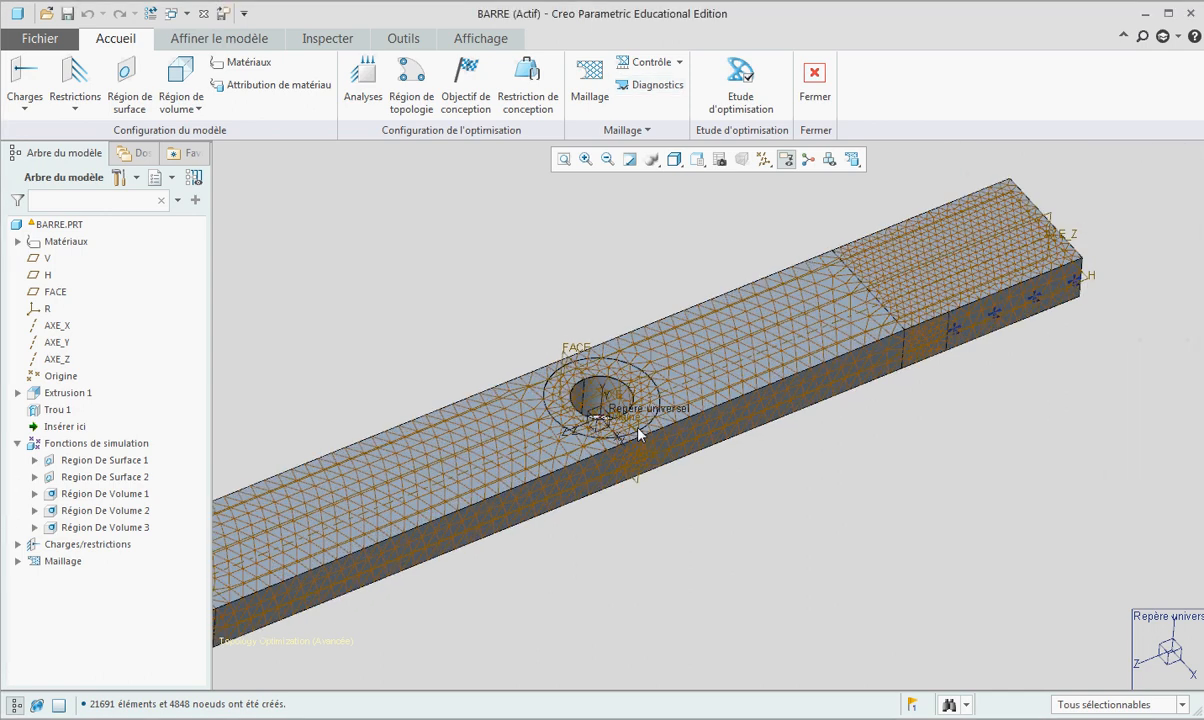
{"action": "scroll", "coordinate": [555, 341], "scroll_direction": "up", "scroll_amount": 3}
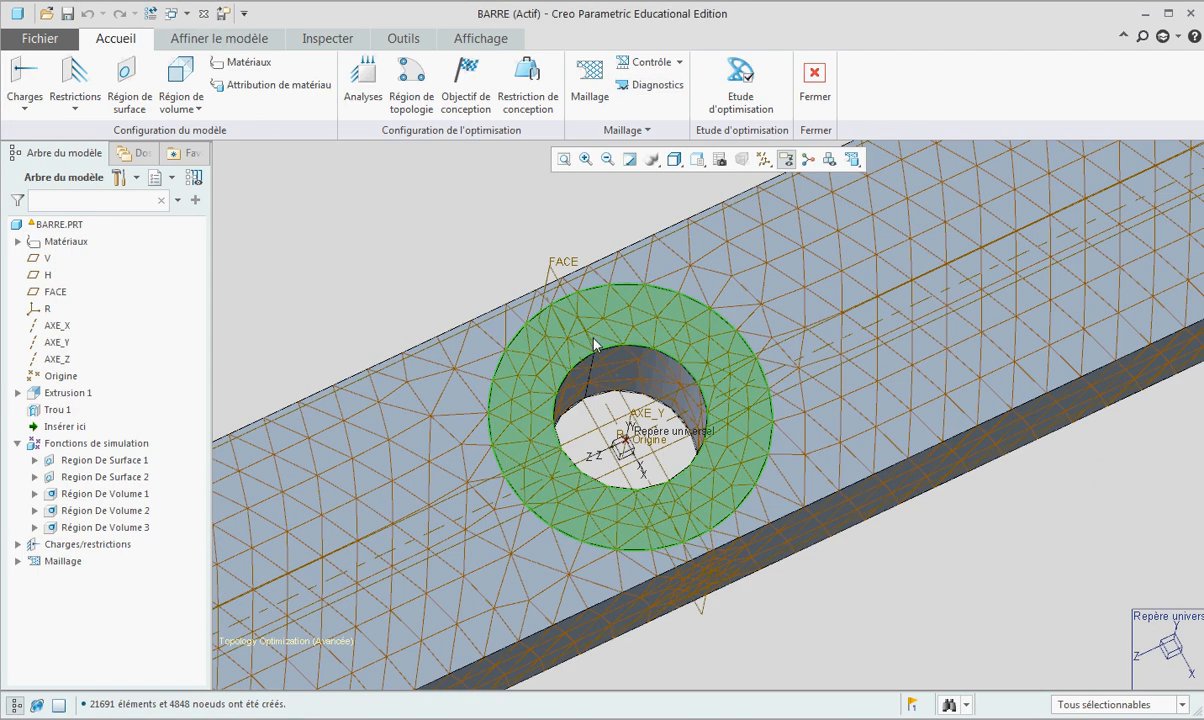
{"action": "mouse_move", "coordinate": [558, 318]}
{"action": "middle_mouse_down"}
{"action": "mouse_move", "coordinate": [573, 325]}
{"action": "mouse_move", "coordinate": [590, 291]}
{"action": "middle_mouse_up"}
{"action": "mouse_move", "coordinate": [635, 404]}
{"action": "middle_mouse_down"}
{"action": "mouse_move", "coordinate": [611, 416]}
{"action": "mouse_move", "coordinate": [583, 468]}
{"action": "mouse_move", "coordinate": [614, 413]}
{"action": "mouse_move", "coordinate": [682, 432]}
{"action": "mouse_move", "coordinate": [645, 430]}
{"action": "middle_mouse_up"}
{"action": "scroll", "coordinate": [645, 430], "scroll_direction": "down", "scroll_amount": 5}
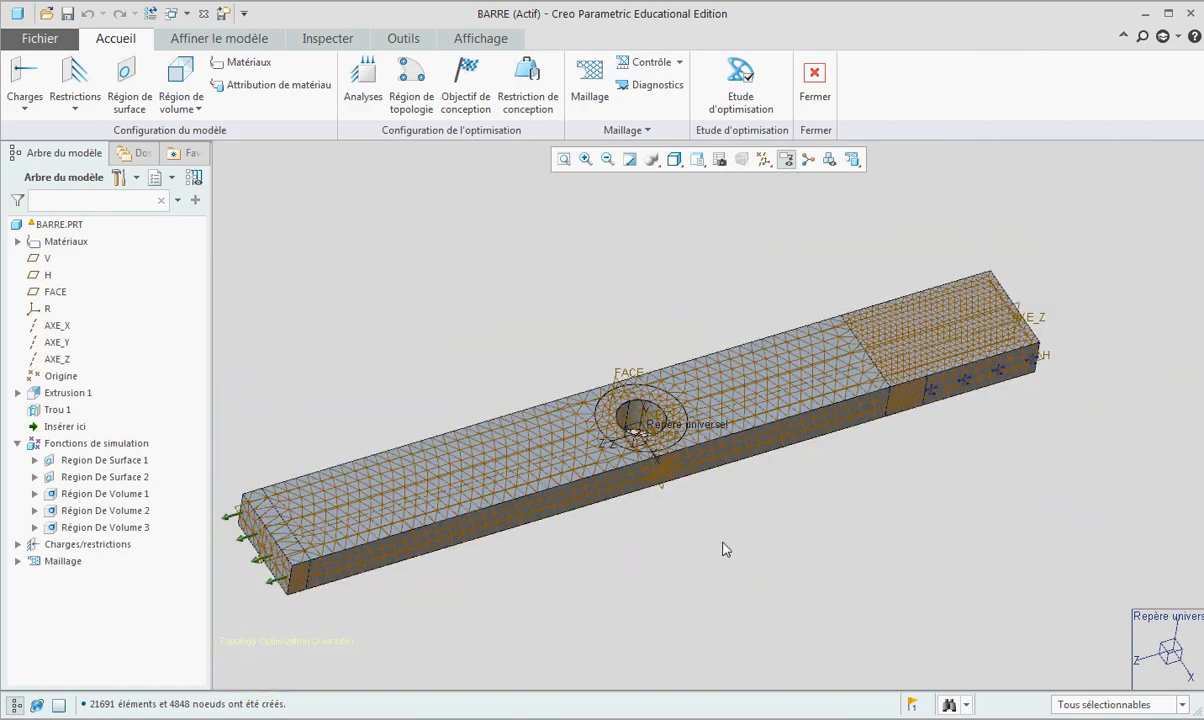
Step: Create a maximum element size mesh control of 2 mm that applies to the whole BARRE.PRT component
{"action": "left_click", "coordinate": [679, 62]}
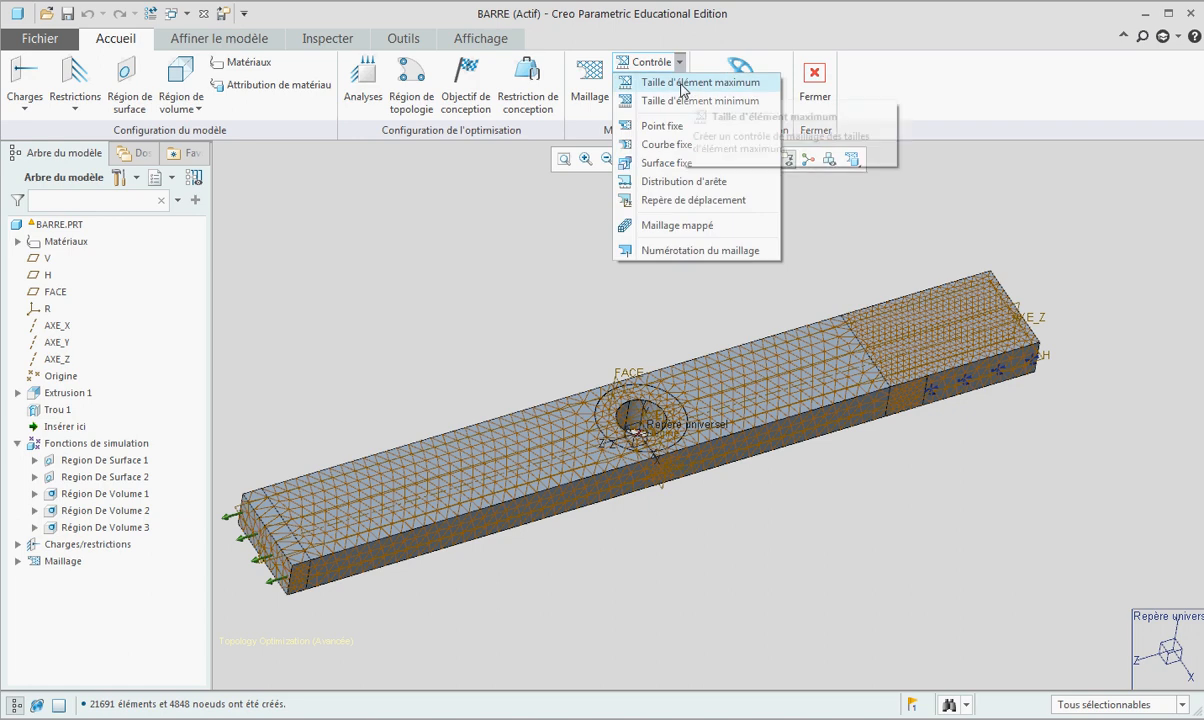
{"action": "left_click", "coordinate": [684, 84]}
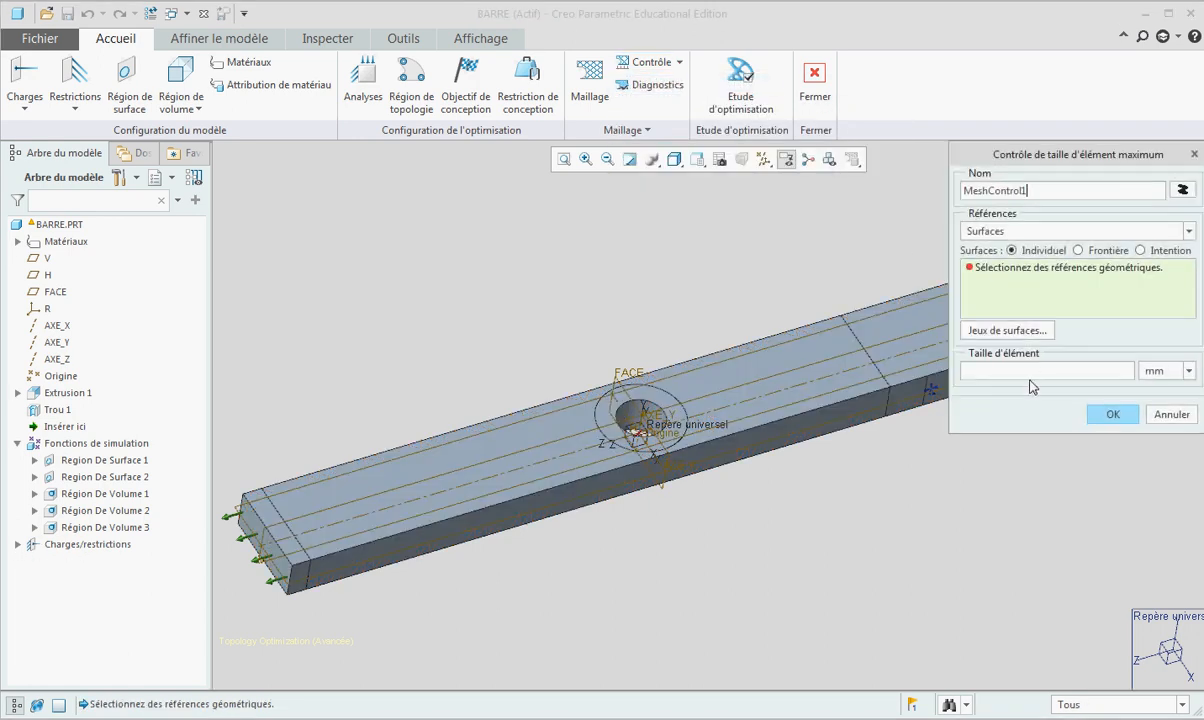
{"action": "type", "text": "2"}
{"action": "left_click", "coordinate": [975, 231]}
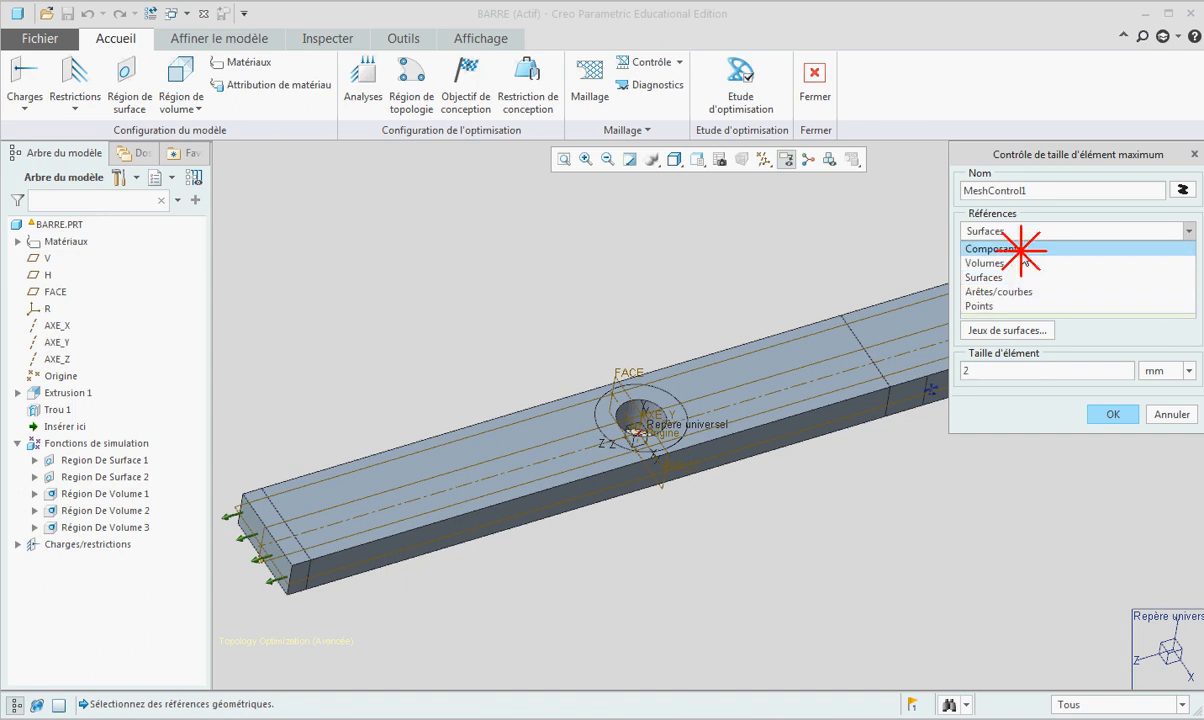
{"action": "left_click", "coordinate": [1000, 249]}
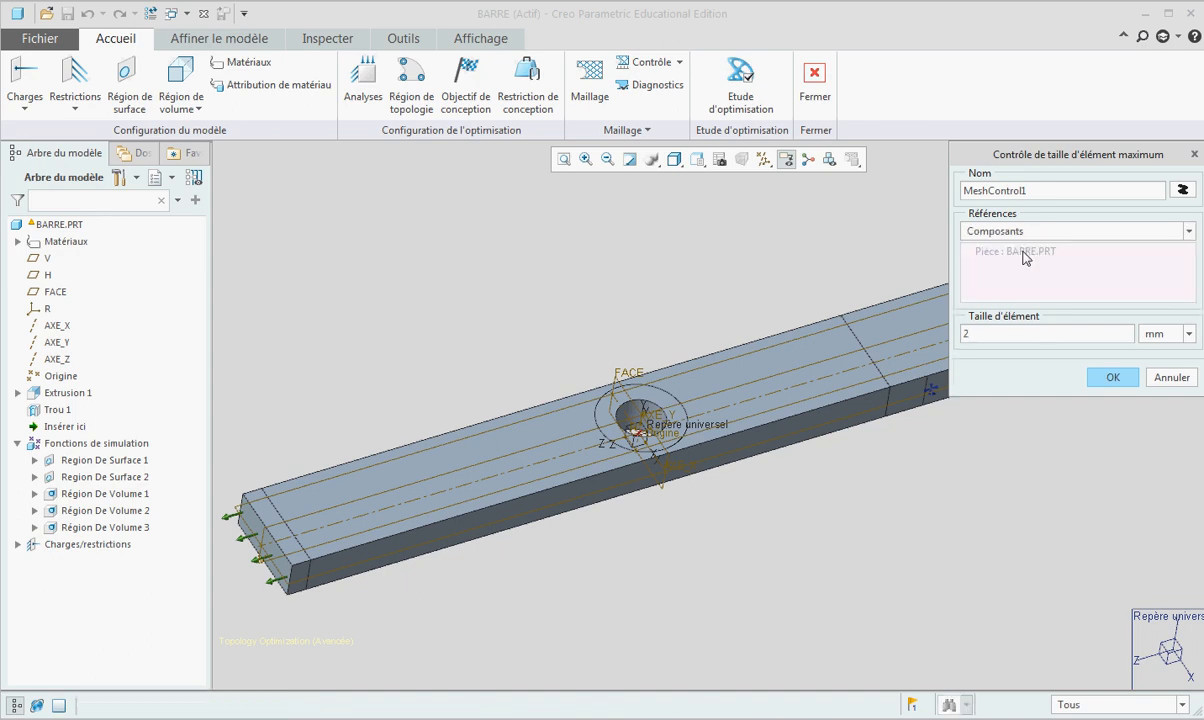
{"action": "left_click", "coordinate": [1114, 377]}
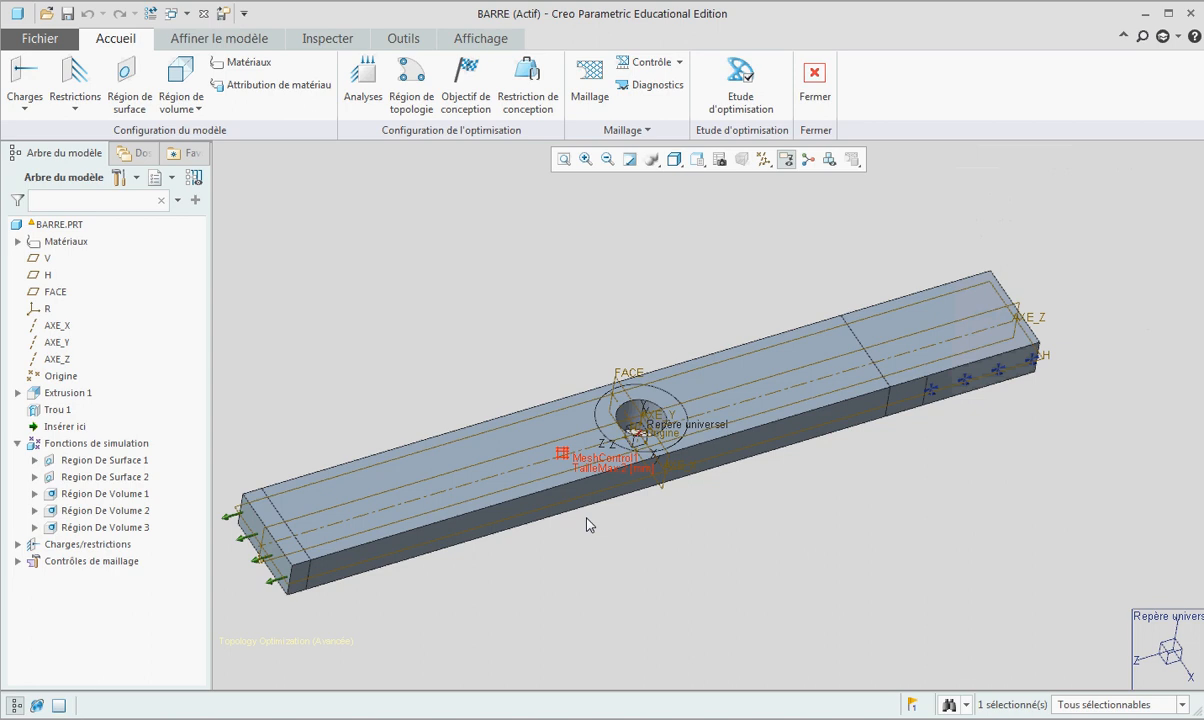
Step: Regenerate the bar's mesh with the maximum element size control and review the mesh diagnostics
{"action": "left_click", "coordinate": [593, 81]}
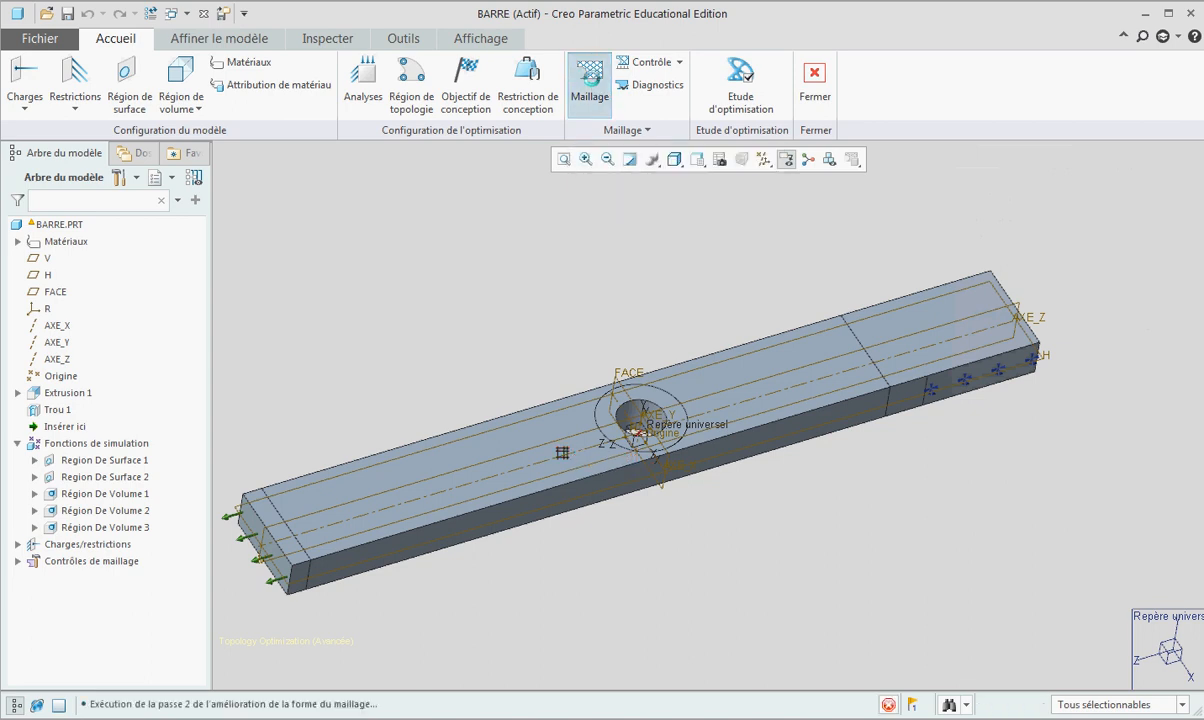
{"action": "left_click", "coordinate": [1119, 470]}
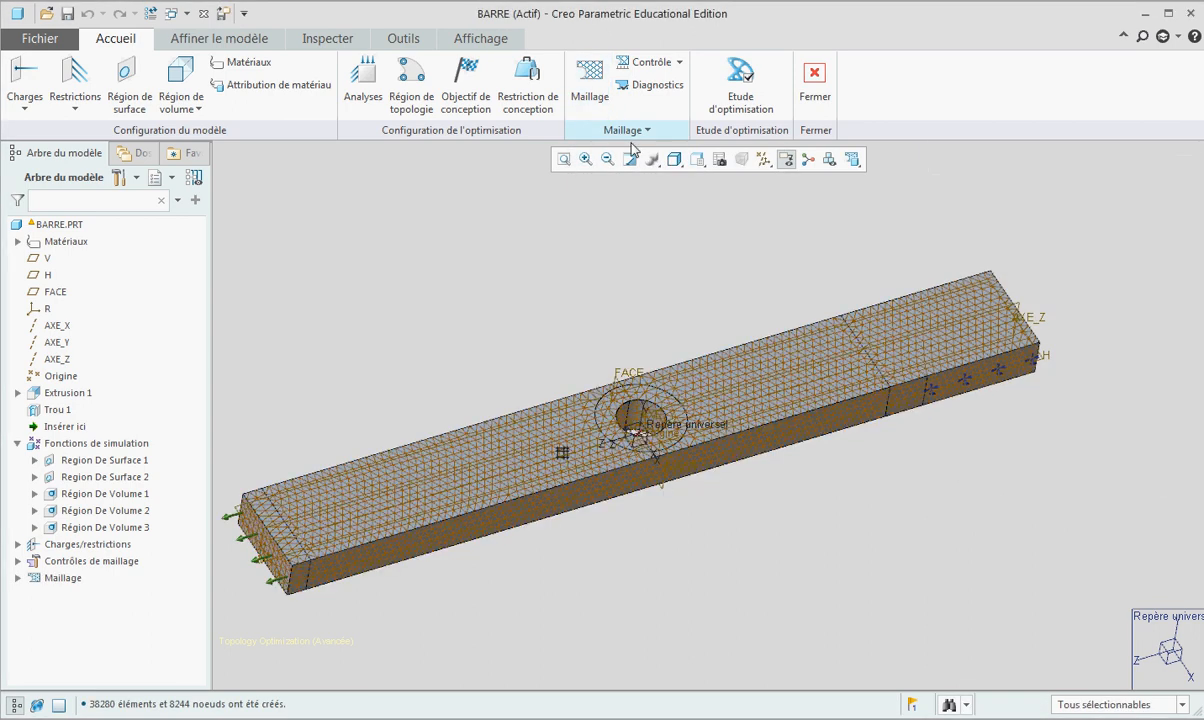
{"action": "left_click", "coordinate": [648, 86]}
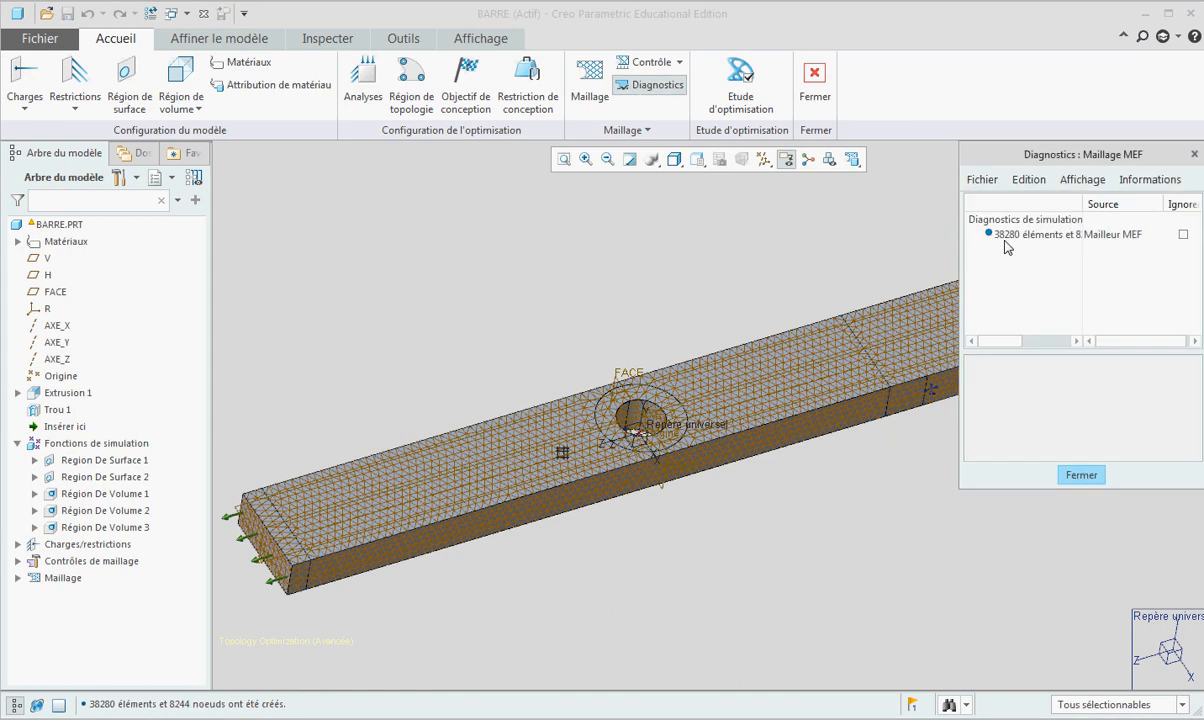
{"action": "left_click", "coordinate": [1081, 476]}
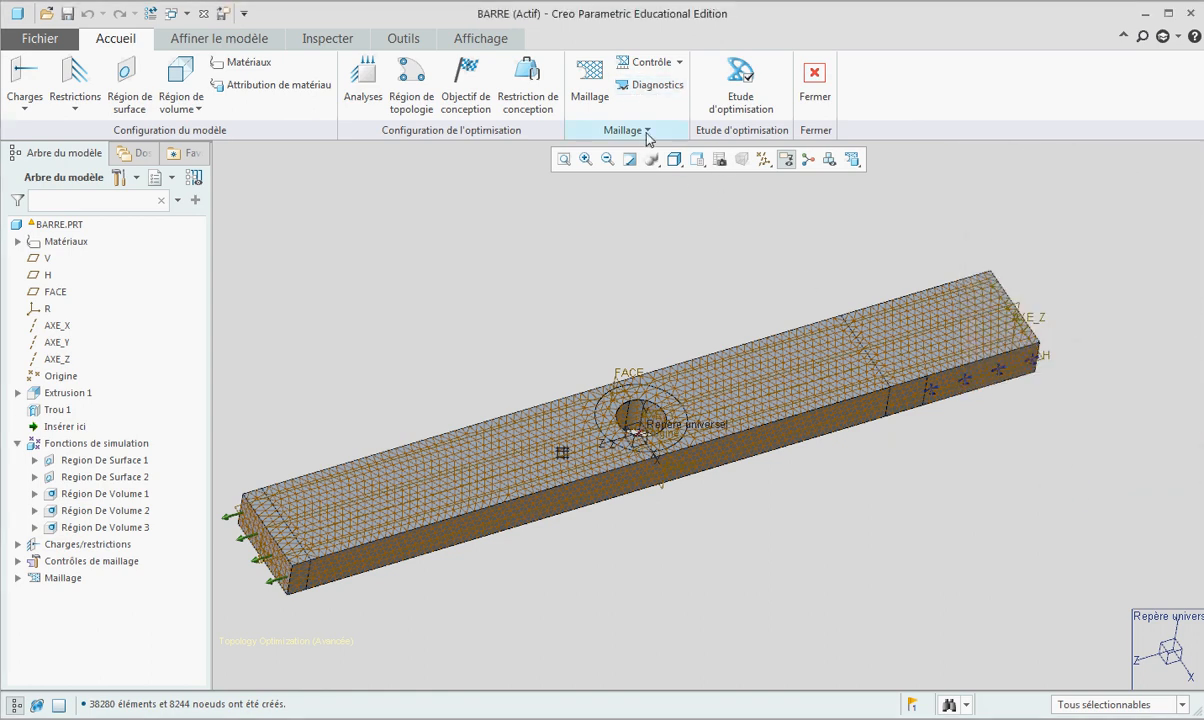
Step: Save the bar's FEM mesh
{"action": "left_click", "coordinate": [646, 131]}
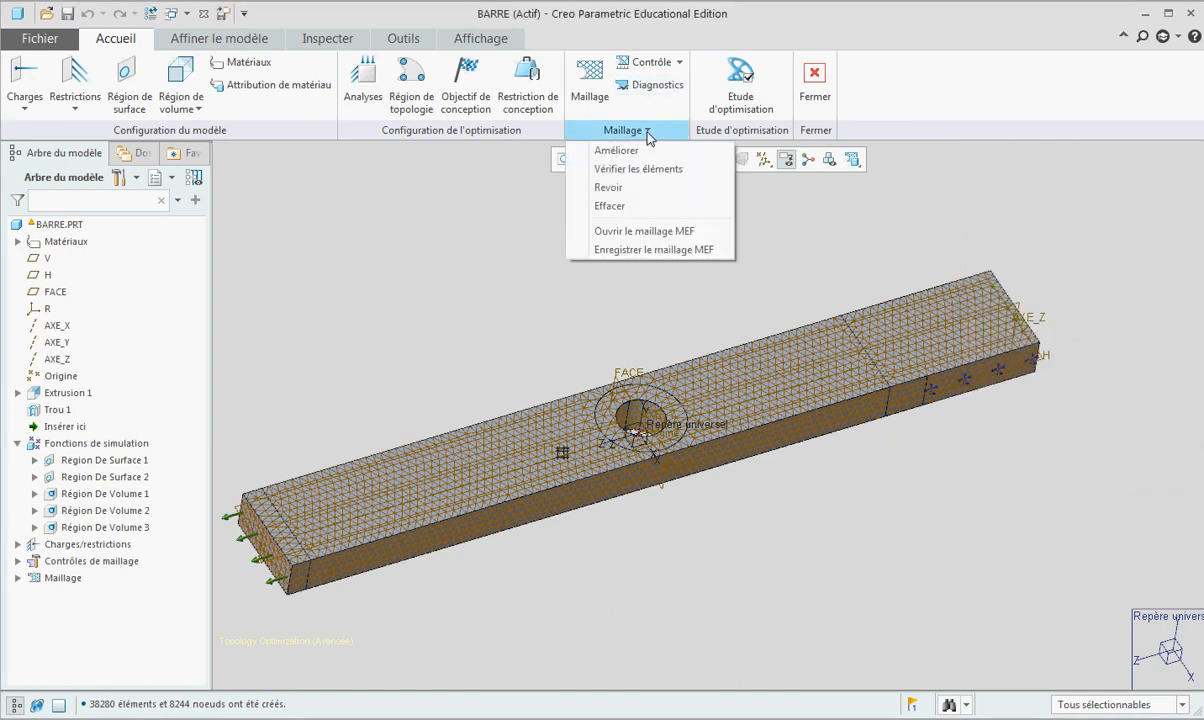
{"action": "left_click", "coordinate": [653, 250]}
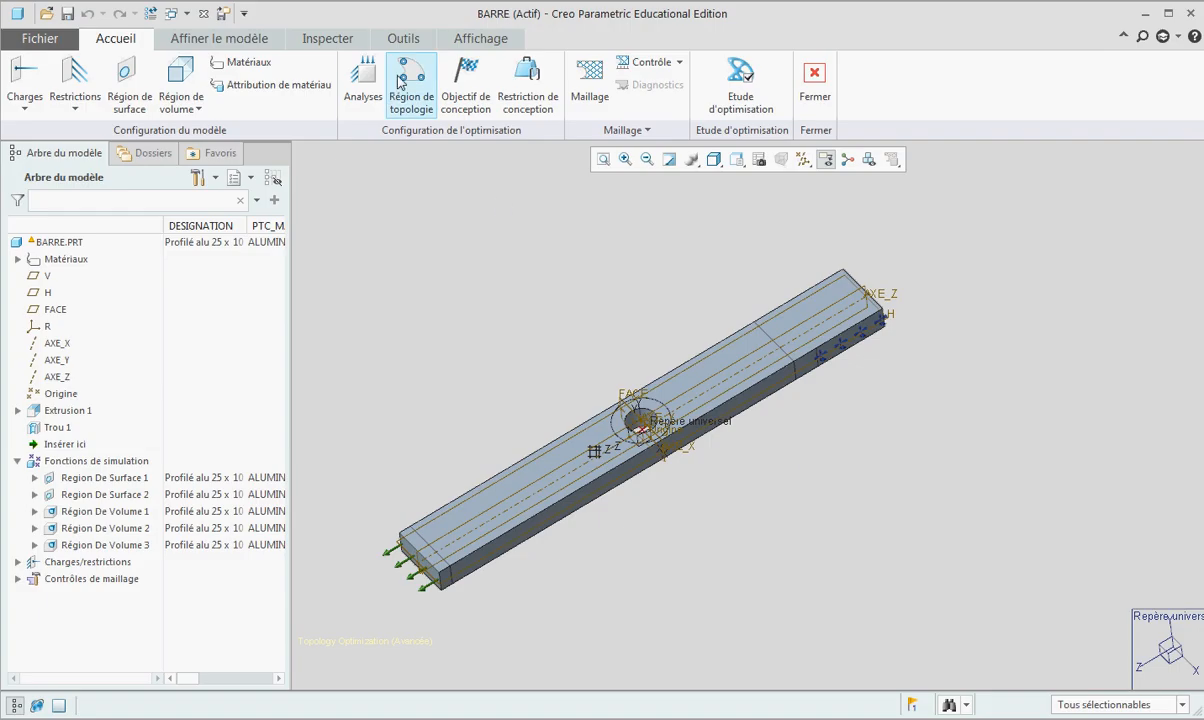
Step: Start a topology region on the whole part and exclude the three volume regions at the two ends and around the hole
{"action": "left_click", "coordinate": [414, 78]}
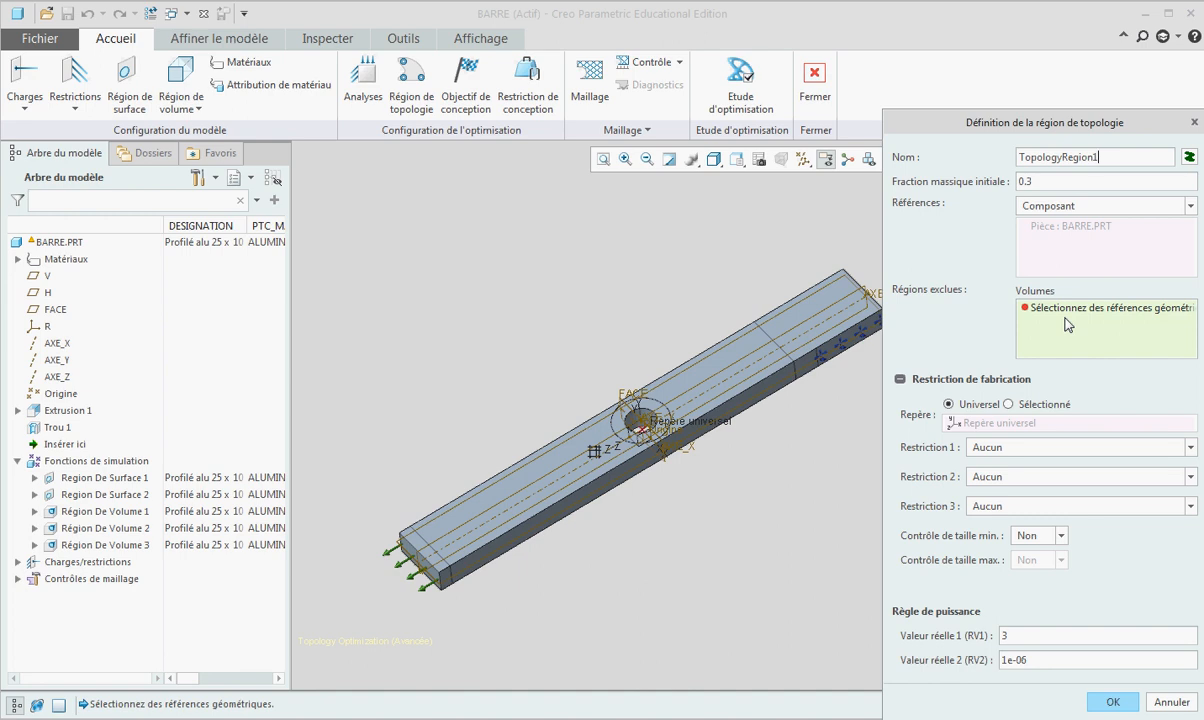
{"action": "left_click", "coordinate": [826, 321]}
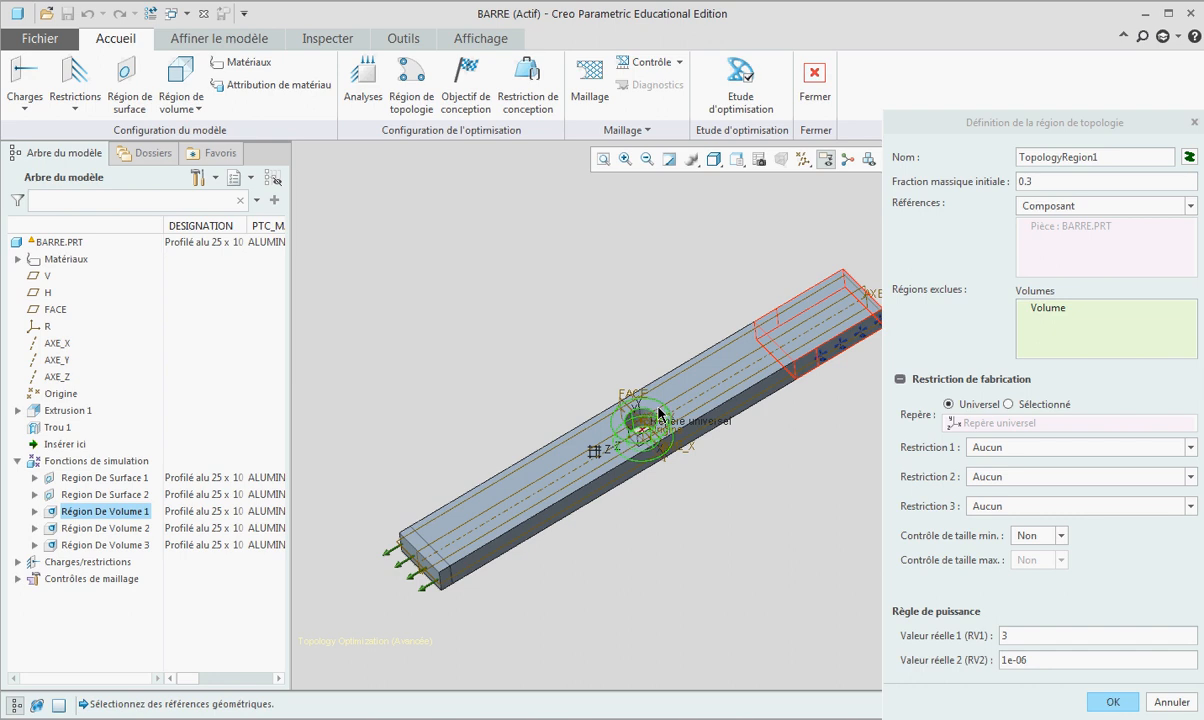
{"action": "left_click", "coordinate": [636, 424], "text": "ctrl"}
{"action": "left_click", "coordinate": [392, 522], "text": "ctrl"}
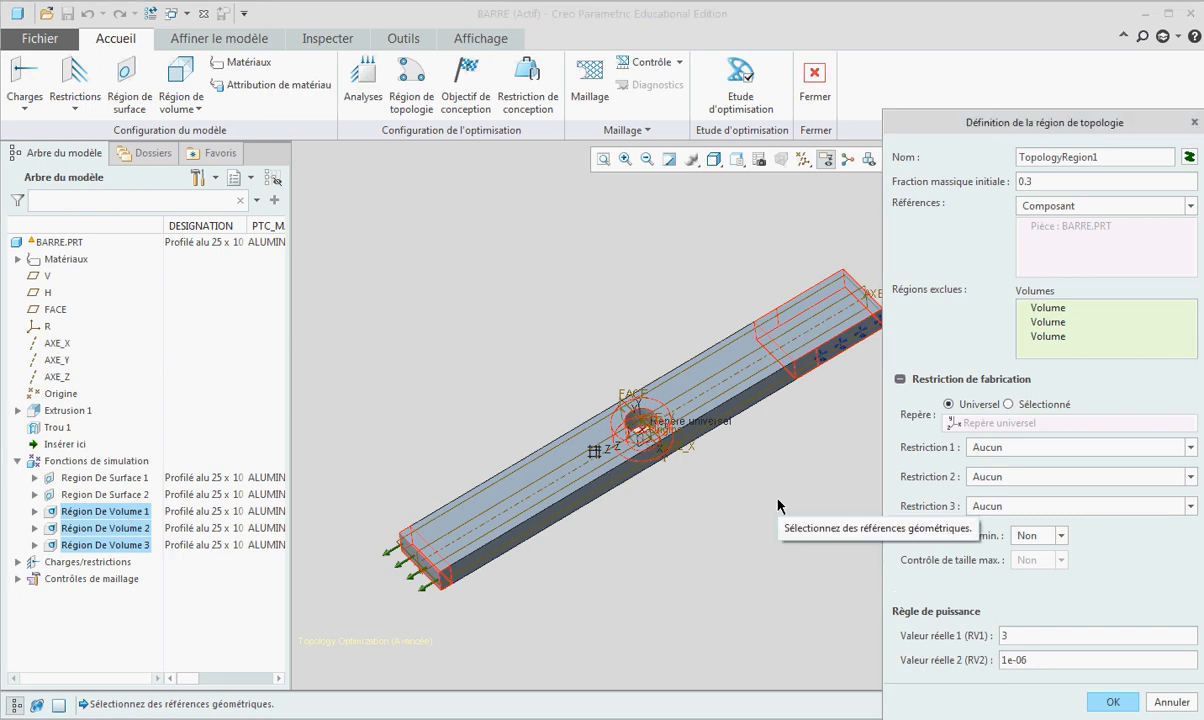
Step: Set the topology region's manufacturing restrictions to extrusion along the Y axis and symmetry about the YZ plane, and accept the region
{"action": "left_click", "coordinate": [989, 449]}
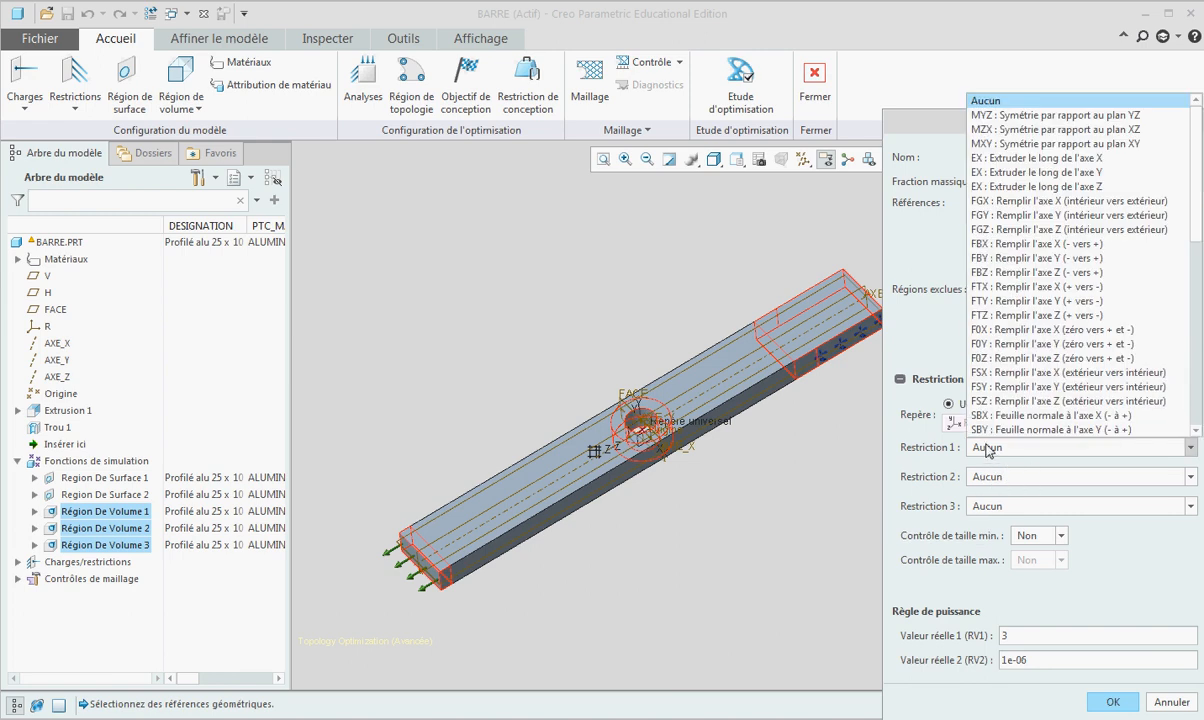
{"action": "left_click", "coordinate": [1072, 173]}
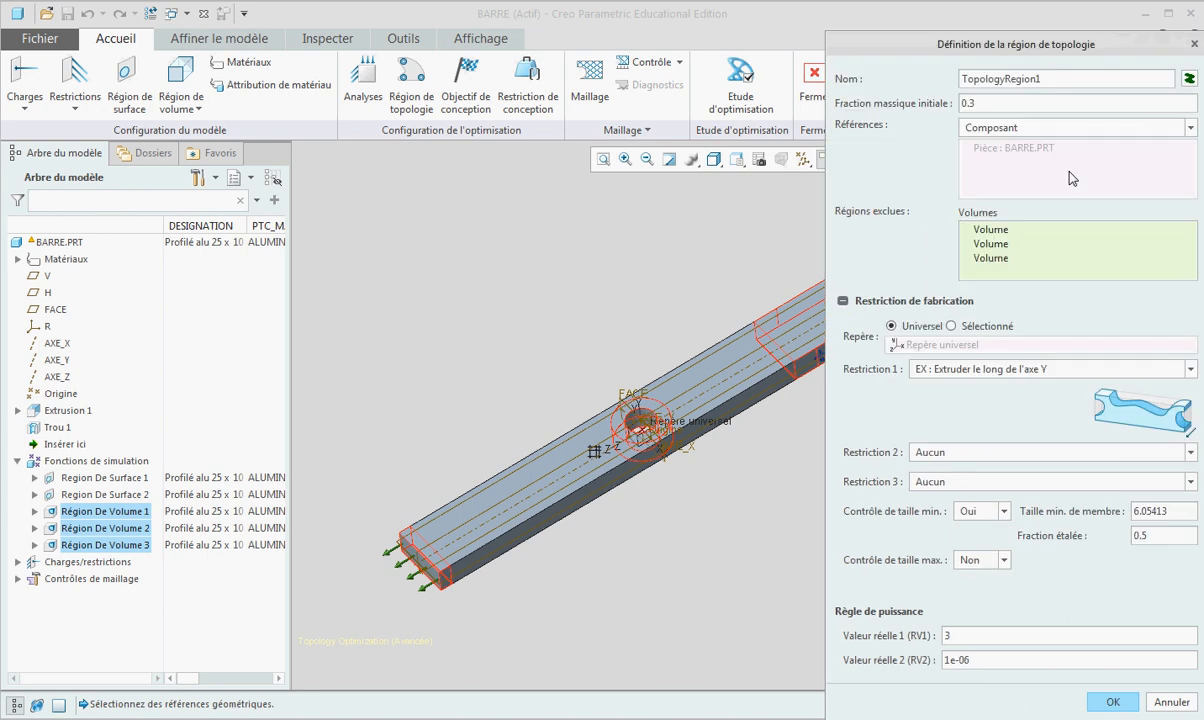
{"action": "left_click", "coordinate": [958, 455]}
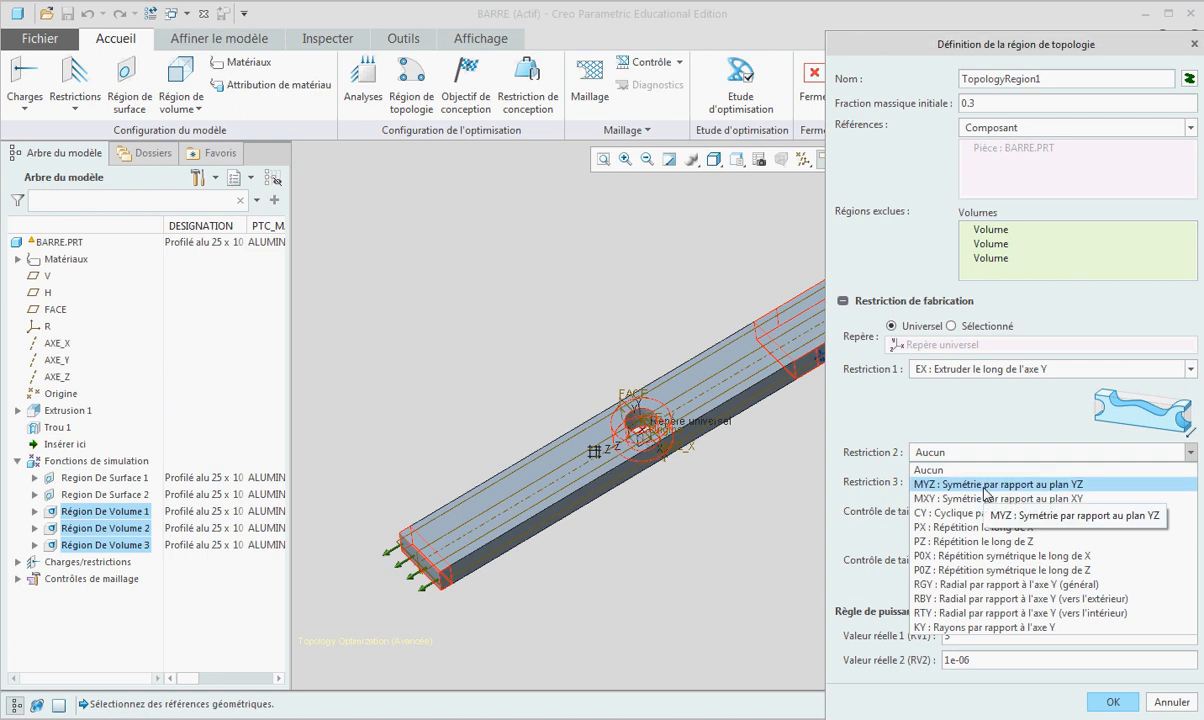
{"action": "left_click", "coordinate": [985, 488]}
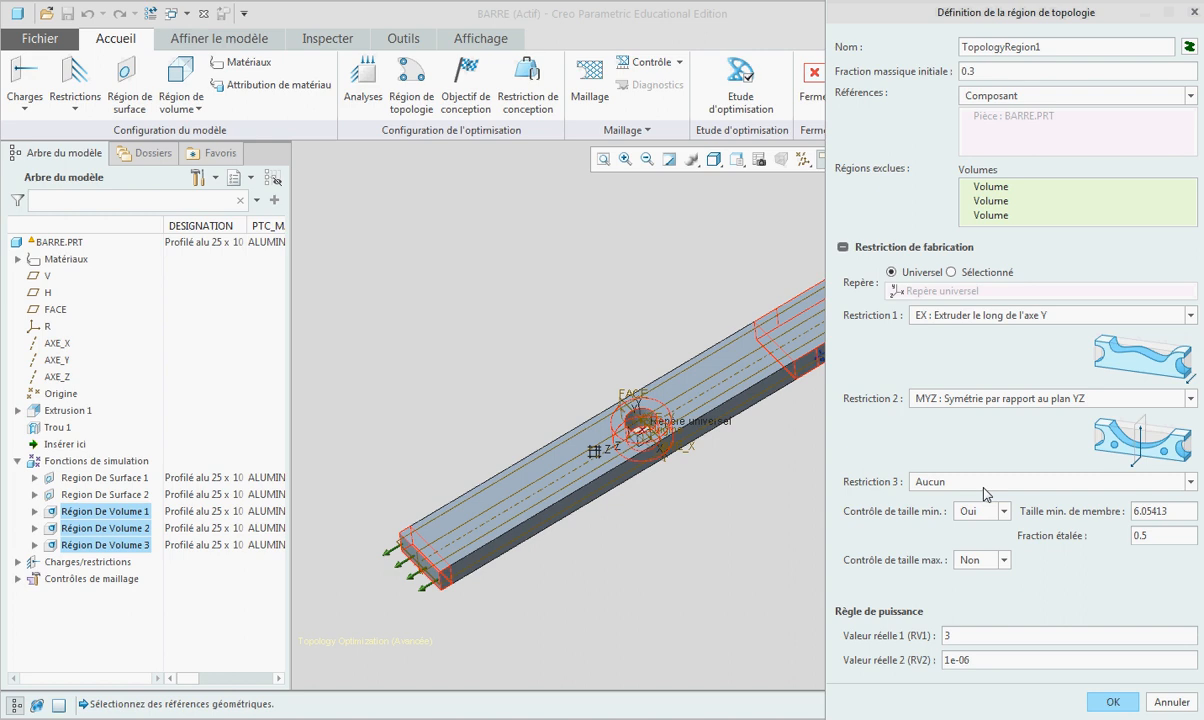
{"action": "left_click", "coordinate": [1113, 703]}
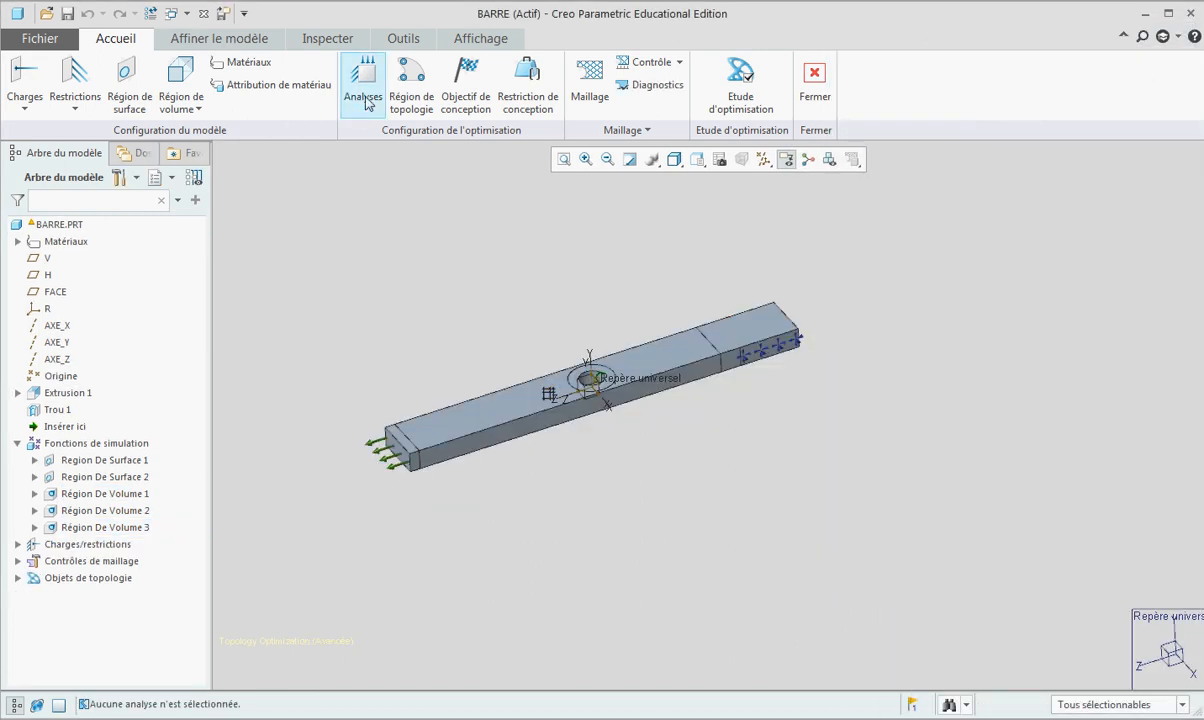
Step: Start a new analysis that uses constraint set ConstraintSet1 and load set LoadSet1, moving its definition window clear of the bar
{"action": "left_click", "coordinate": [364, 90]}
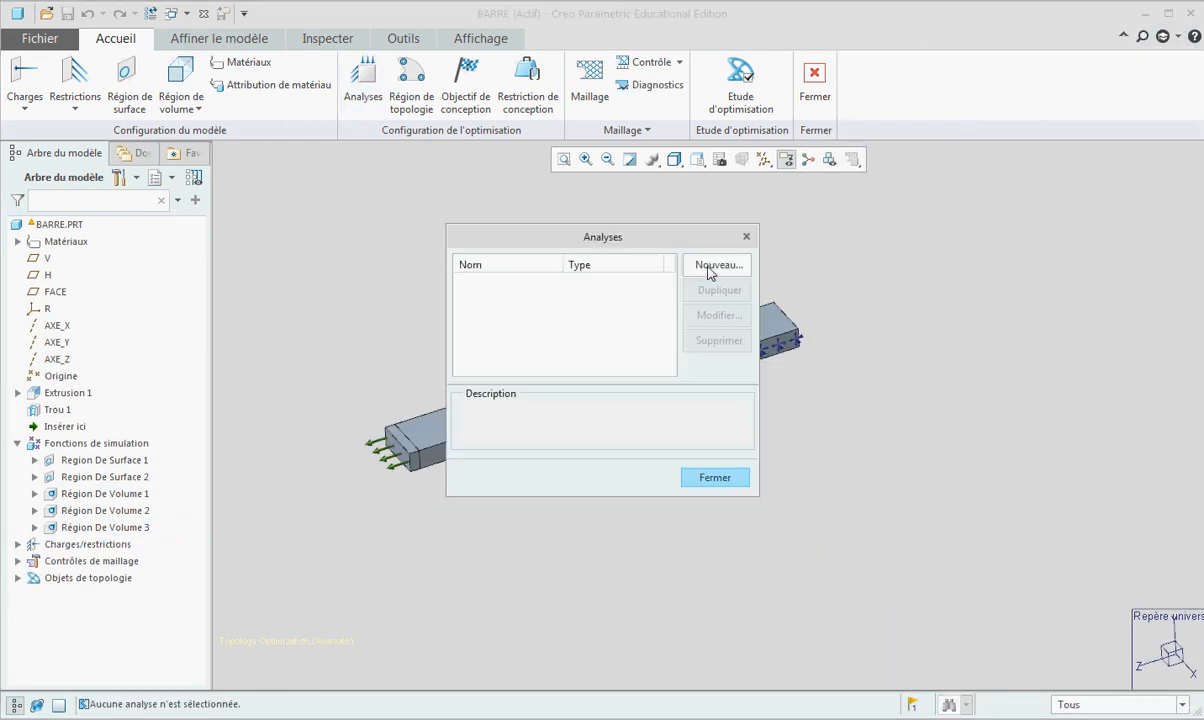
{"action": "left_click", "coordinate": [712, 266]}
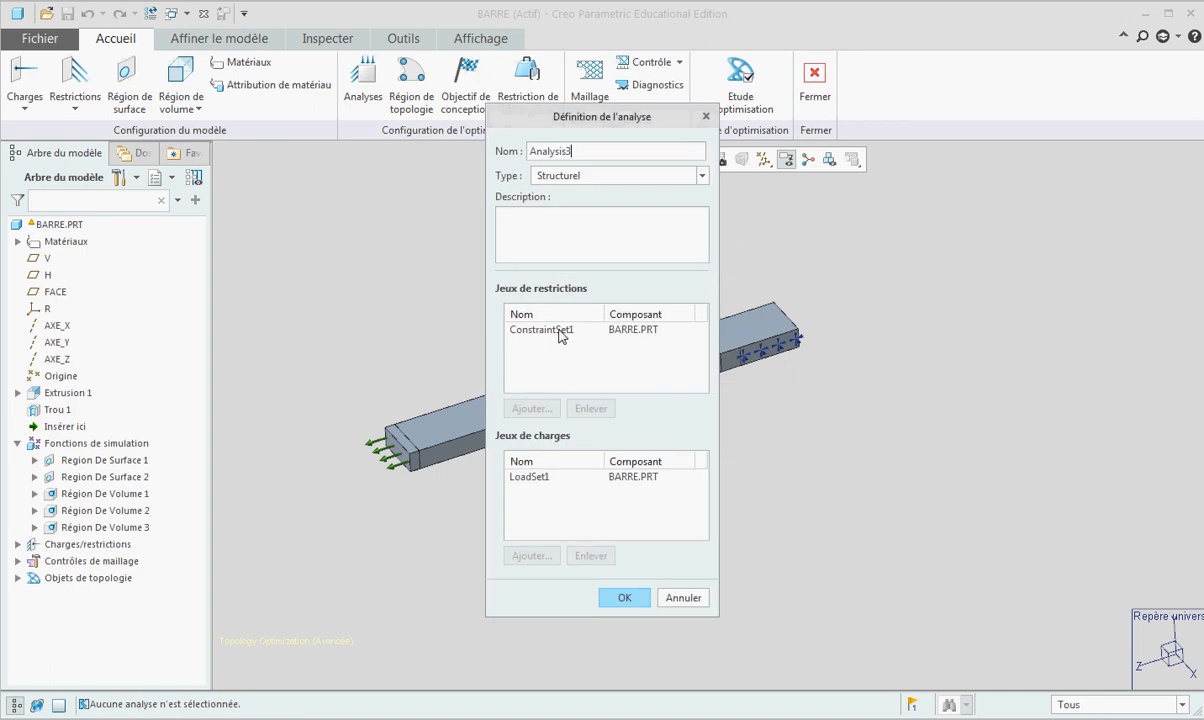
{"action": "left_click", "coordinate": [560, 334]}
{"action": "left_click", "coordinate": [548, 480]}
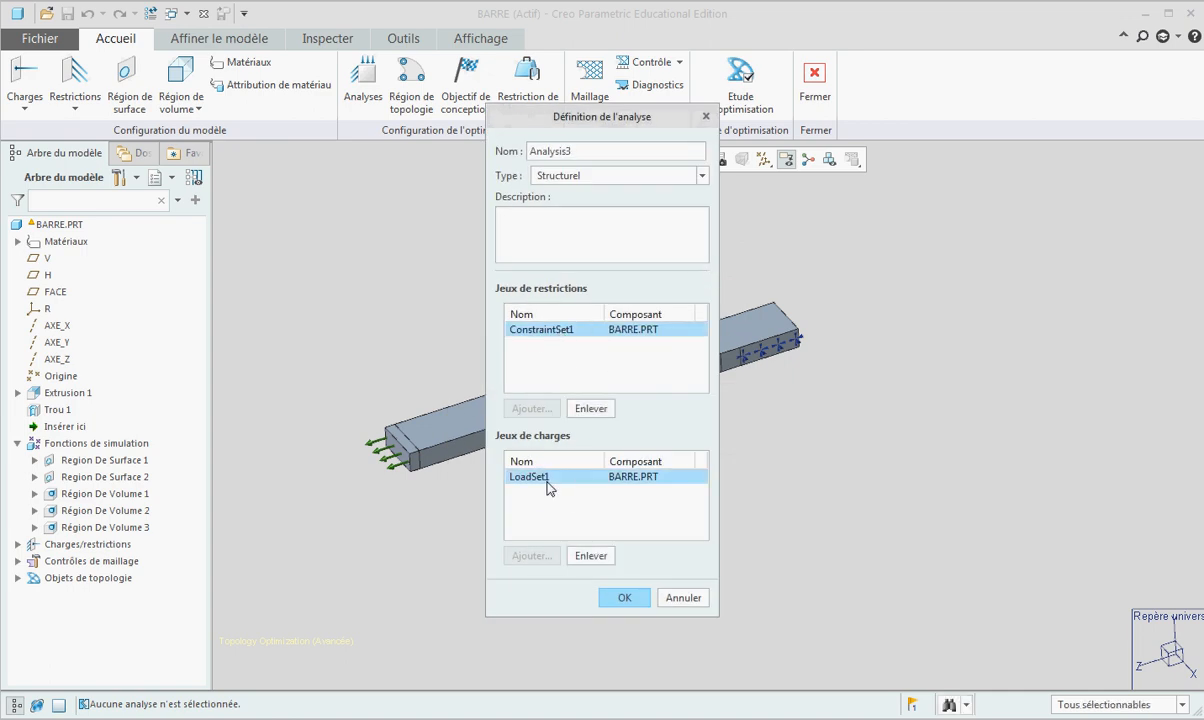
{"action": "left_click_drag", "start_coordinate": [555, 118], "coordinate": [198, 125]}
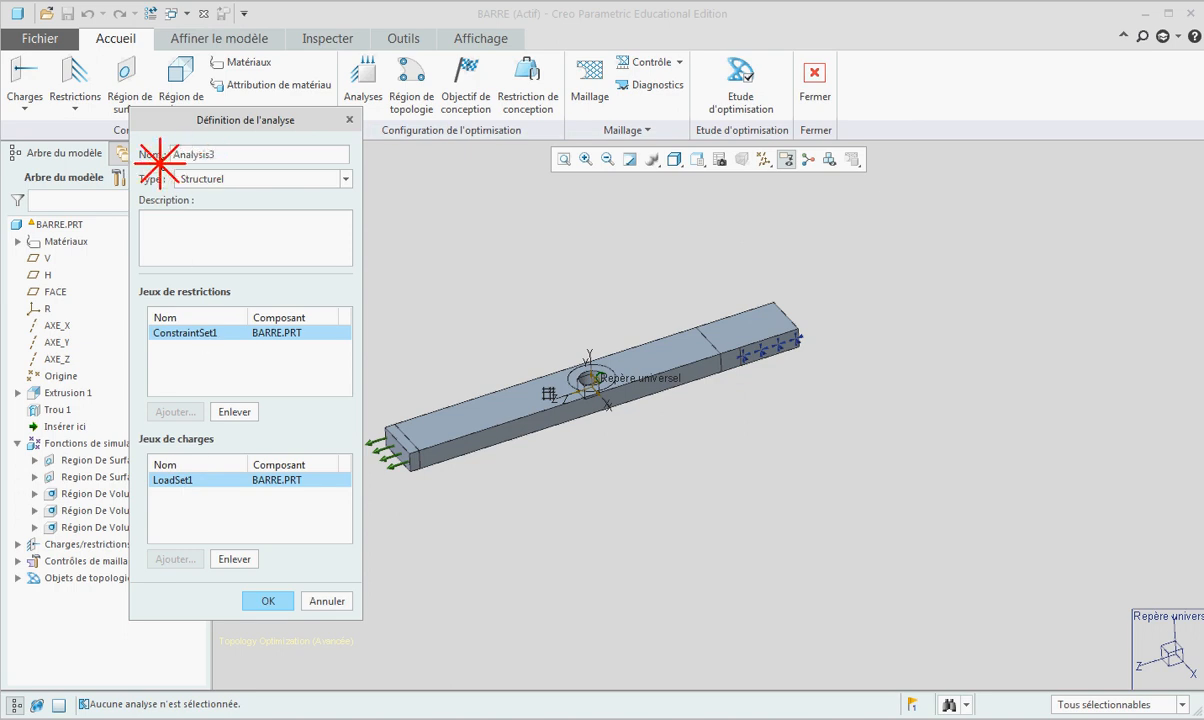
Step: Name the analysis "analyse", keep its type as Structurel and accept the definition
{"action": "double_click", "coordinate": [174, 155]}
{"action": "type", "text": "ana"}
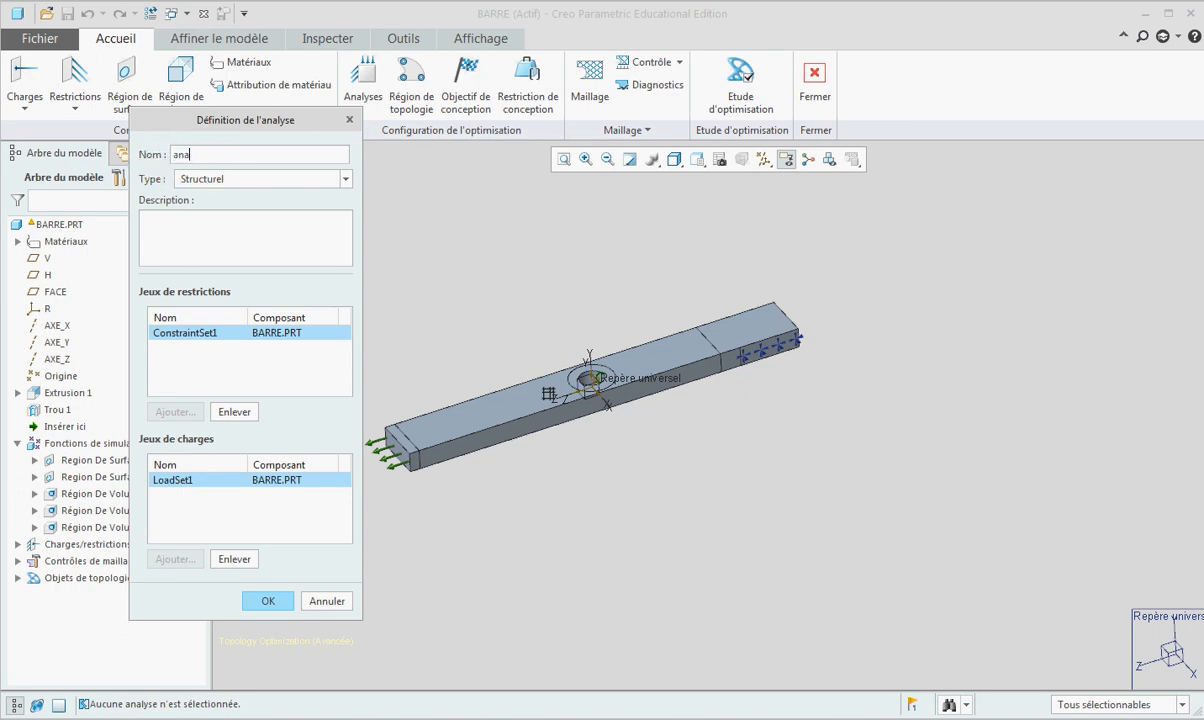
{"action": "type", "text": "lyse"}
{"action": "left_click", "coordinate": [226, 179]}
{"action": "left_click", "coordinate": [229, 183]}
{"action": "left_click", "coordinate": [267, 601]}
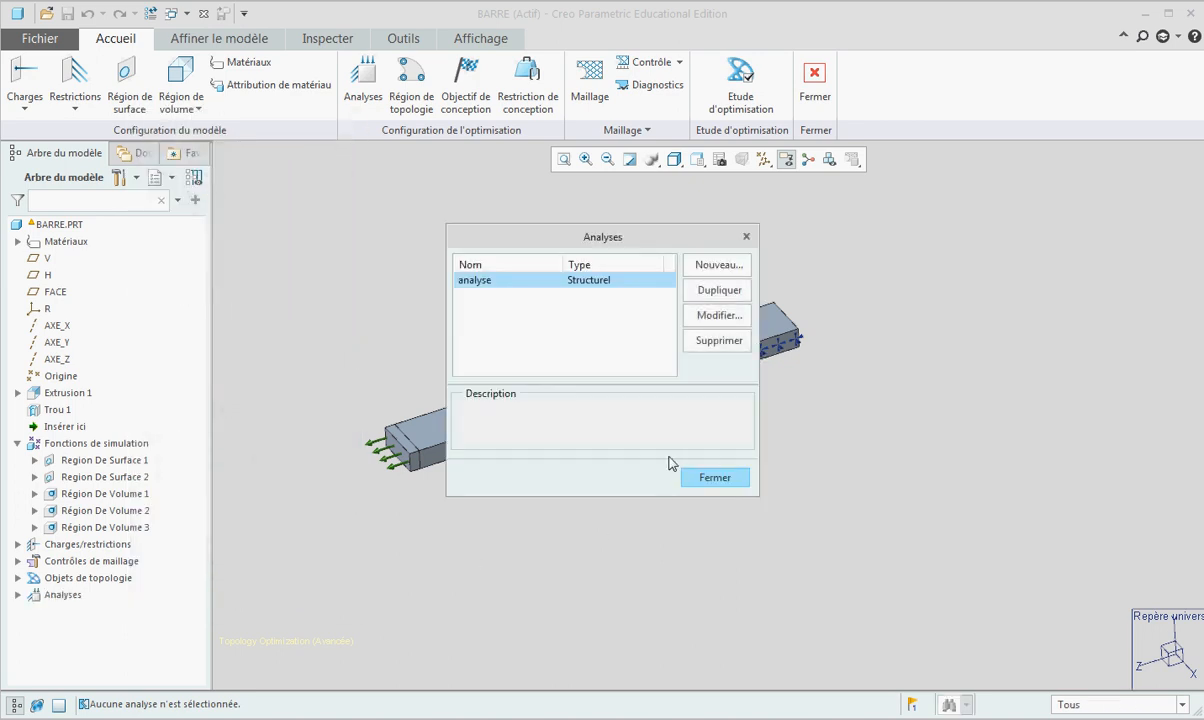
Step: Close the analyses list and create a design objective named "energie" that minimizes the whole model's strain energy (Energie de déformation) for "analyse"
{"action": "left_click", "coordinate": [710, 478]}
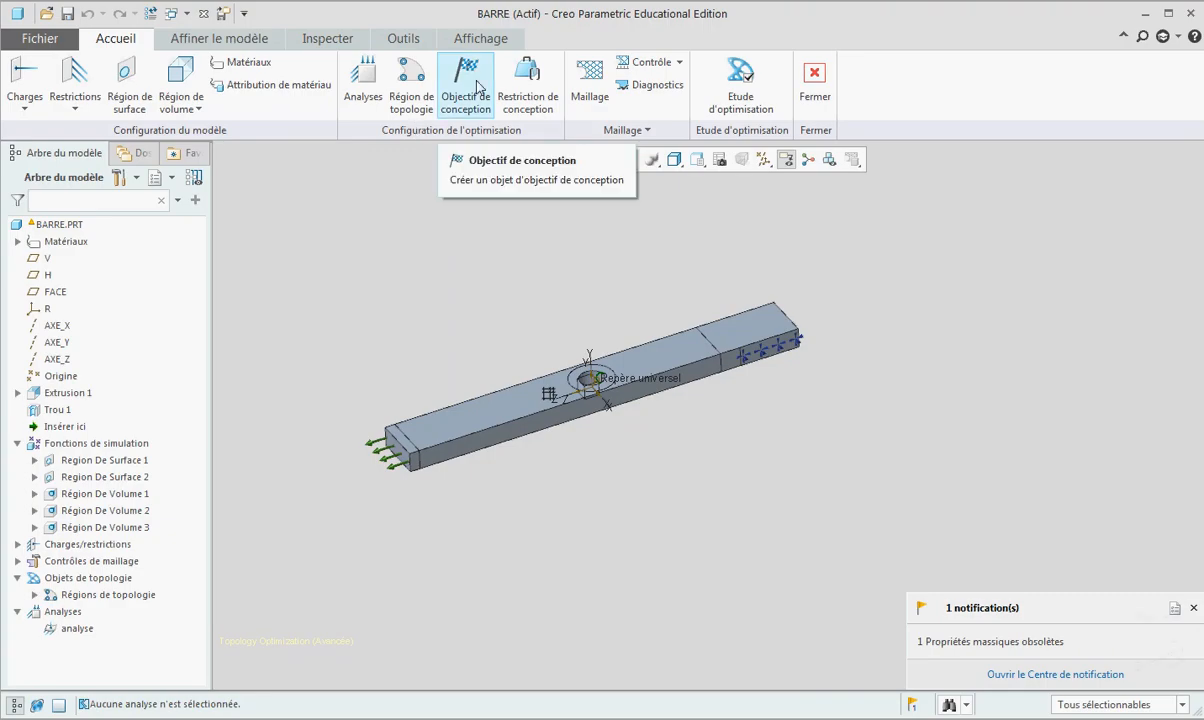
{"action": "left_click", "coordinate": [470, 85]}
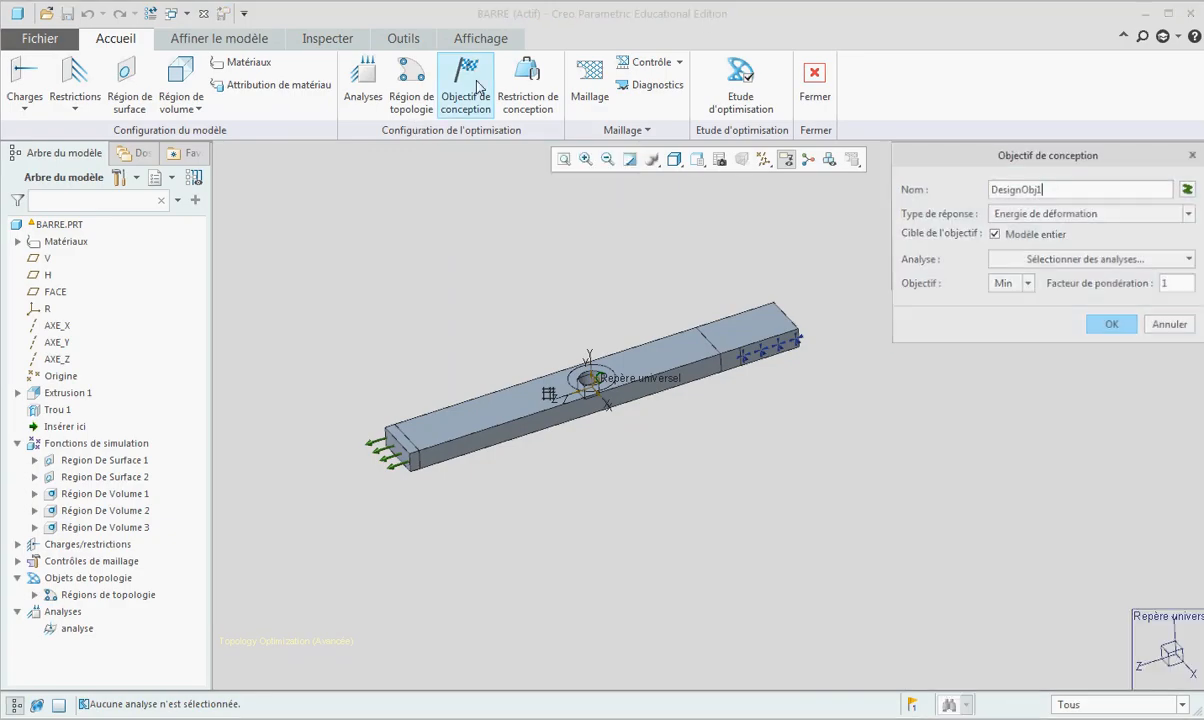
{"action": "left_click", "coordinate": [1055, 214]}
{"action": "left_click", "coordinate": [1057, 219]}
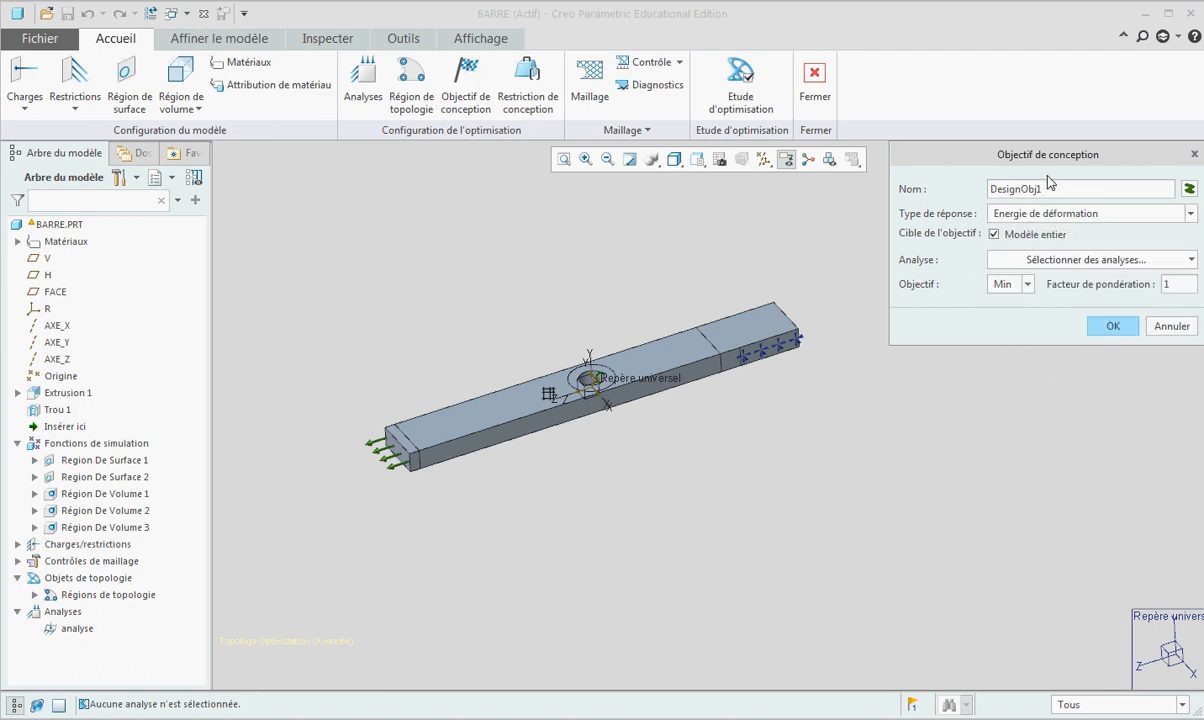
{"action": "double_click", "coordinate": [1021, 188]}
{"action": "type", "text": "energie"}
{"action": "left_click", "coordinate": [1064, 260]}
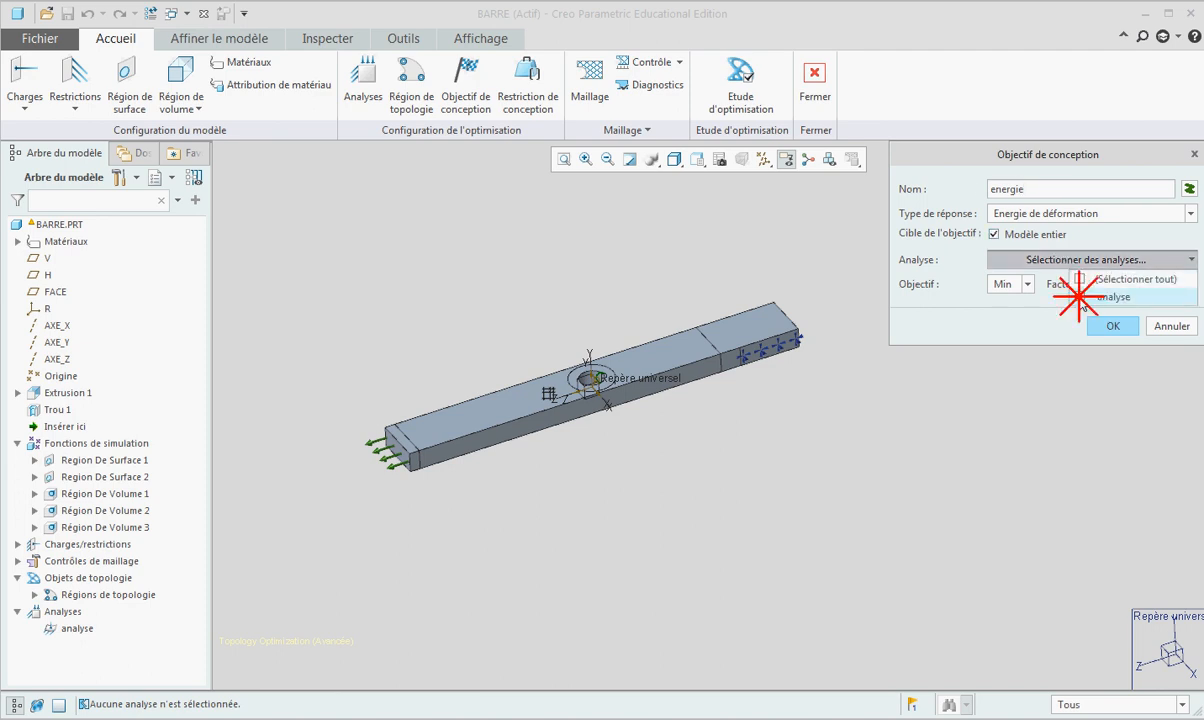
{"action": "left_click", "coordinate": [1080, 297]}
{"action": "left_click", "coordinate": [1110, 346]}
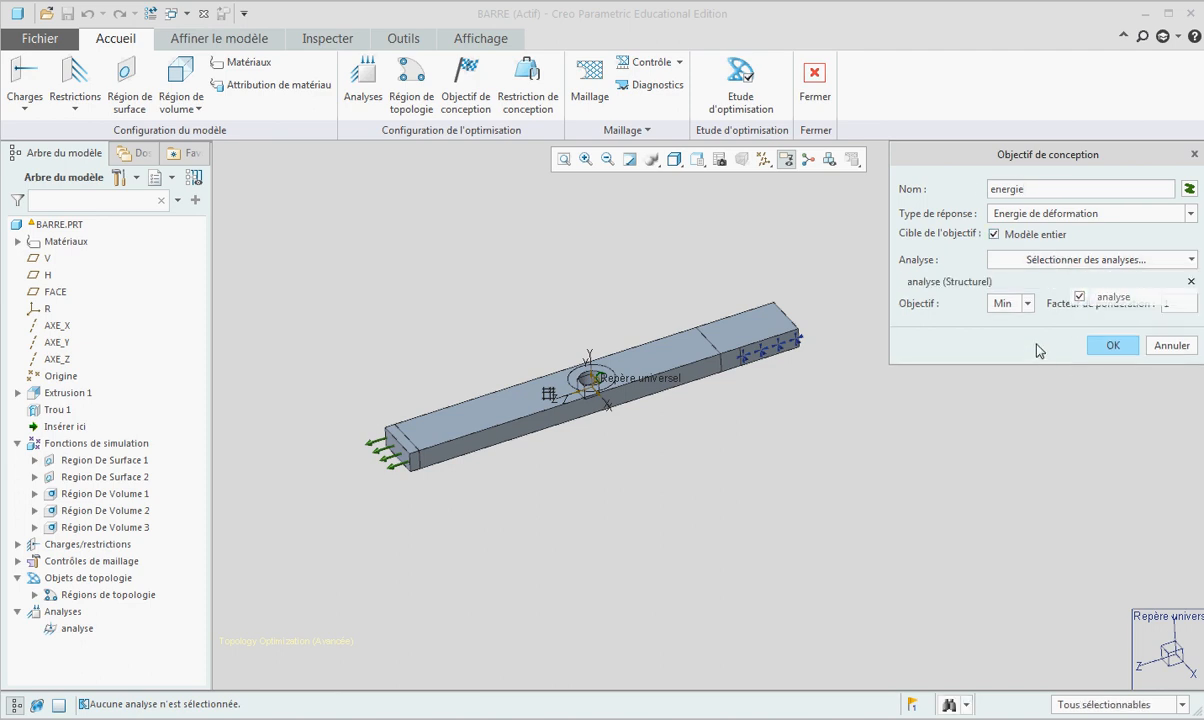
{"action": "left_click", "coordinate": [1112, 346]}
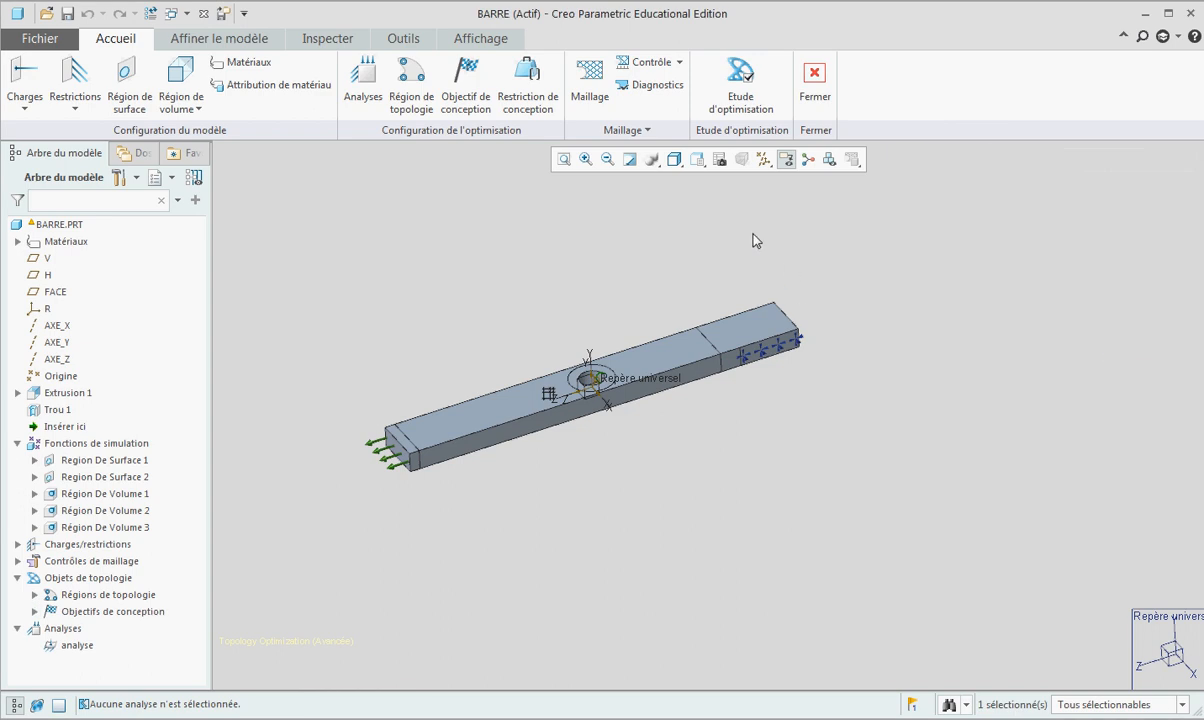
Step: Create a second design objective named "fraction" that minimizes the mass fraction (Fraction massique) over all design regions
{"action": "left_click", "coordinate": [465, 82]}
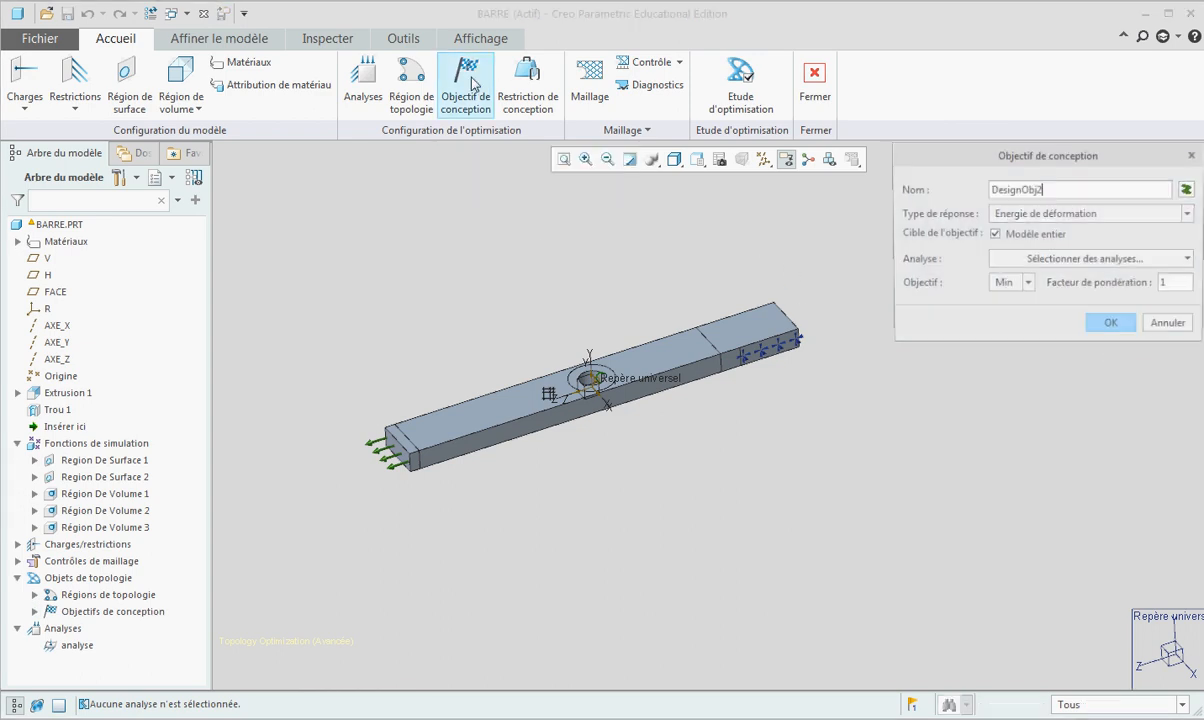
{"action": "left_click", "coordinate": [1110, 216]}
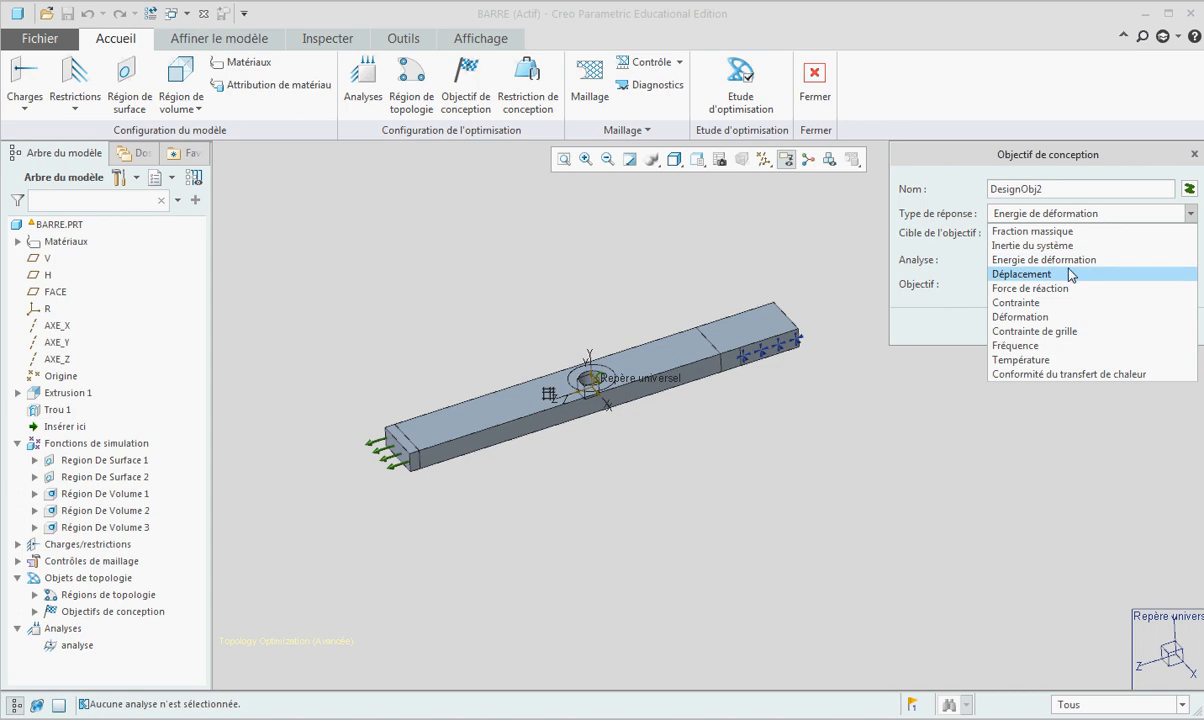
{"action": "left_click", "coordinate": [1060, 232]}
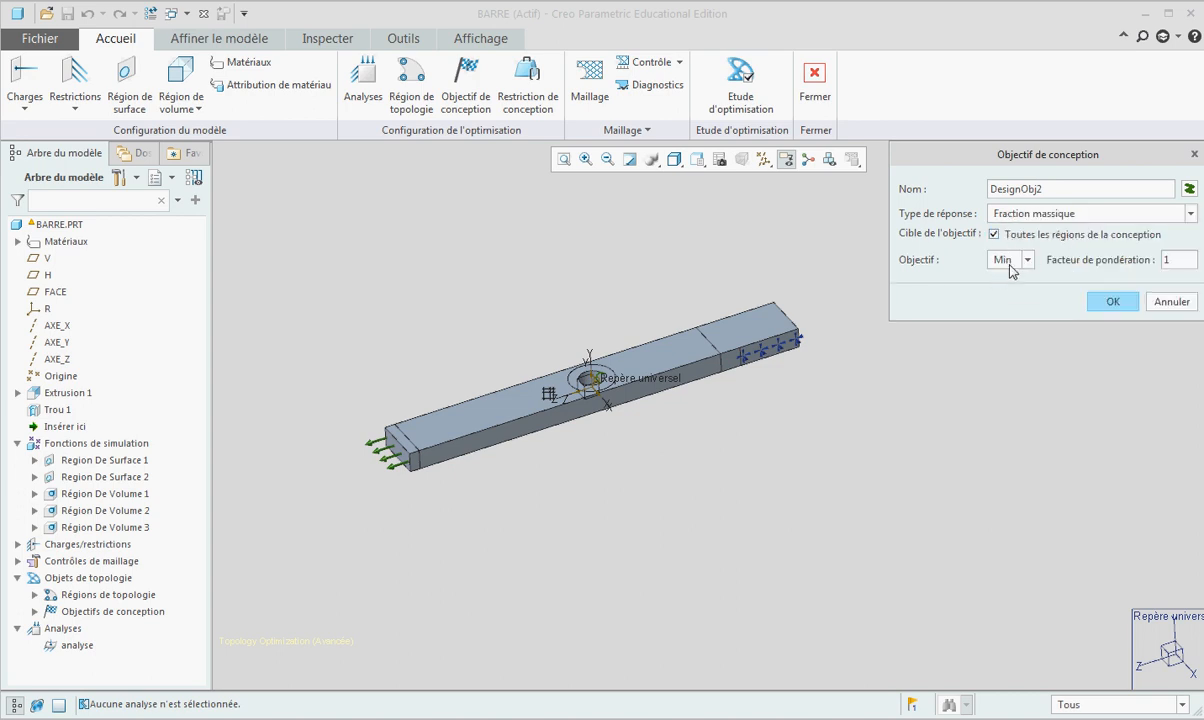
{"action": "double_click", "coordinate": [1000, 188]}
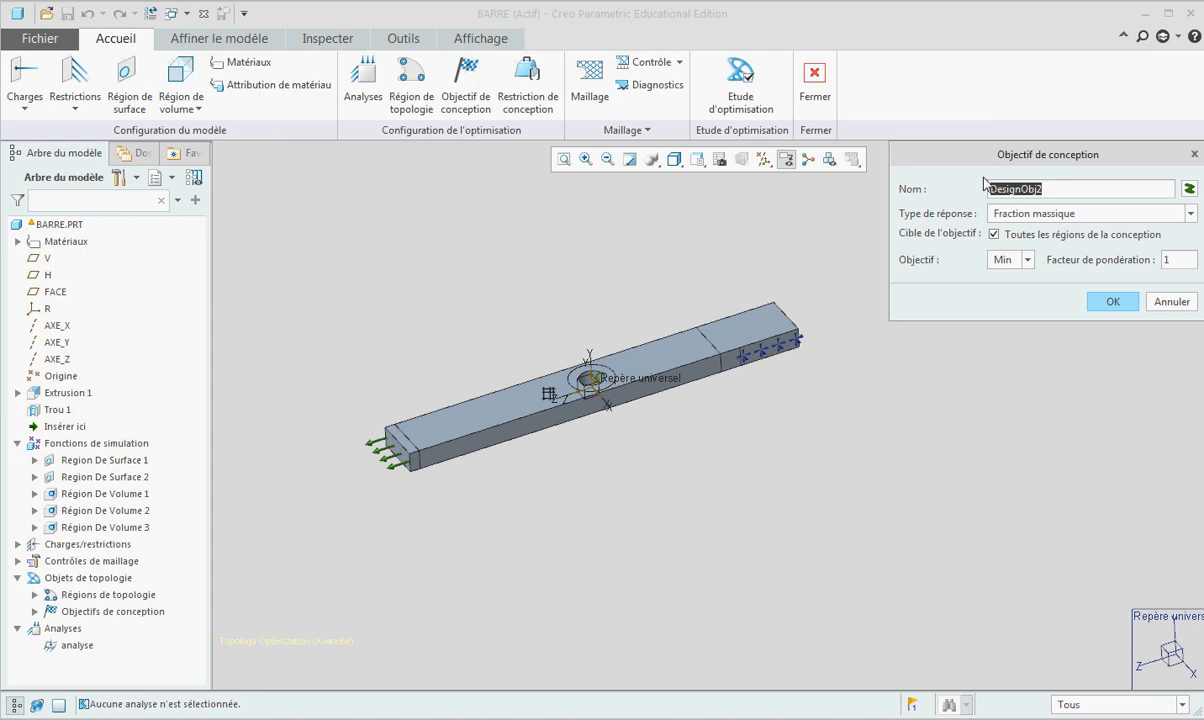
{"action": "type", "text": "fraction"}
{"action": "left_click", "coordinate": [1112, 302]}
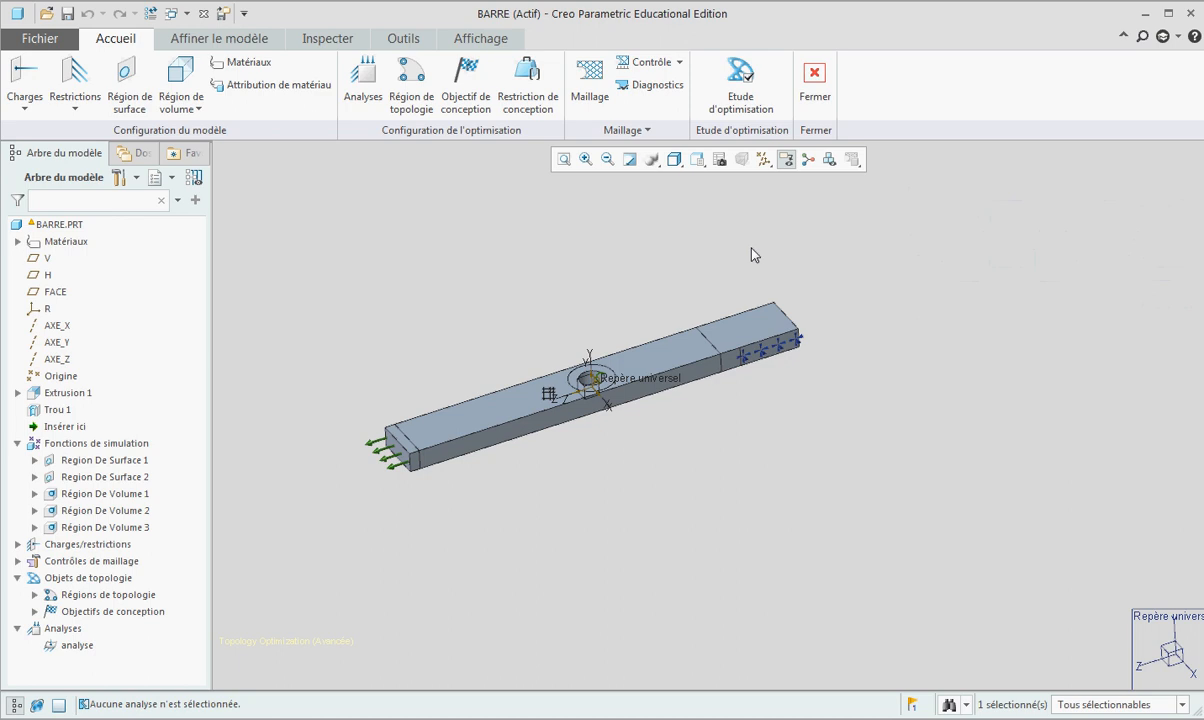
Step: Start a design constraint with response type Contrainte, keeping the von Mises component, and target the whole part BARRE.PRT
{"action": "left_click", "coordinate": [545, 78]}
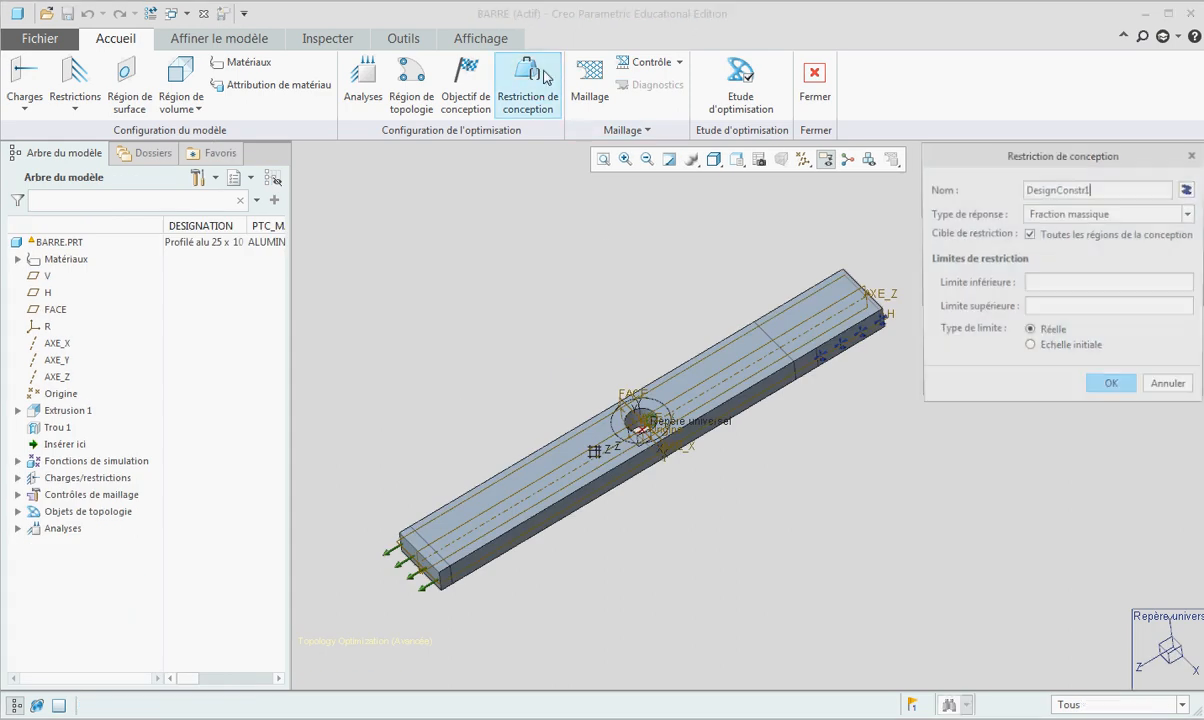
{"action": "left_click", "coordinate": [1052, 214]}
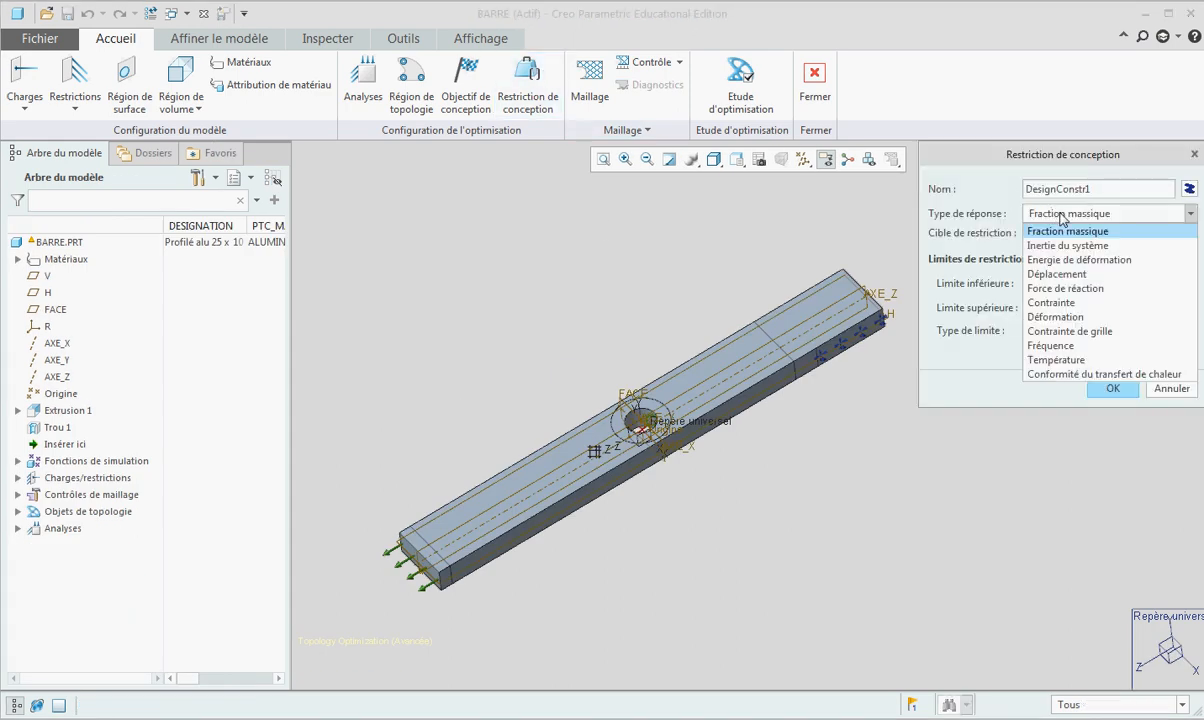
{"action": "left_click", "coordinate": [1058, 301]}
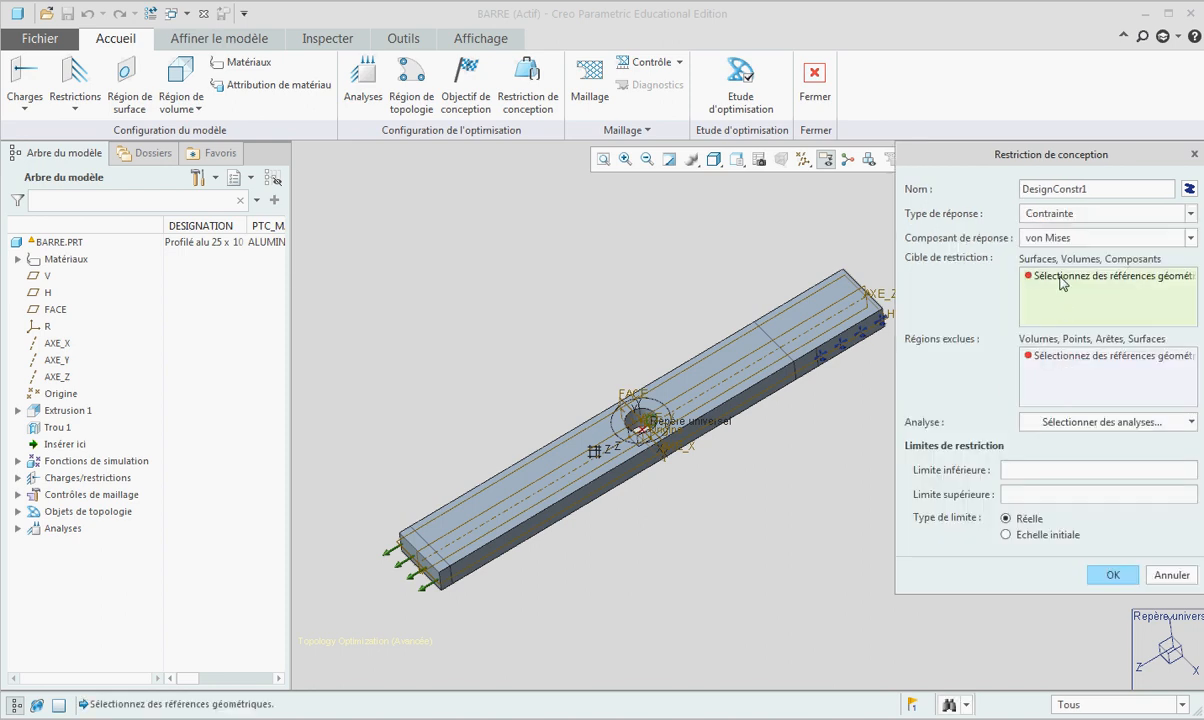
{"action": "left_click", "coordinate": [1052, 282]}
{"action": "left_click", "coordinate": [57, 243]}
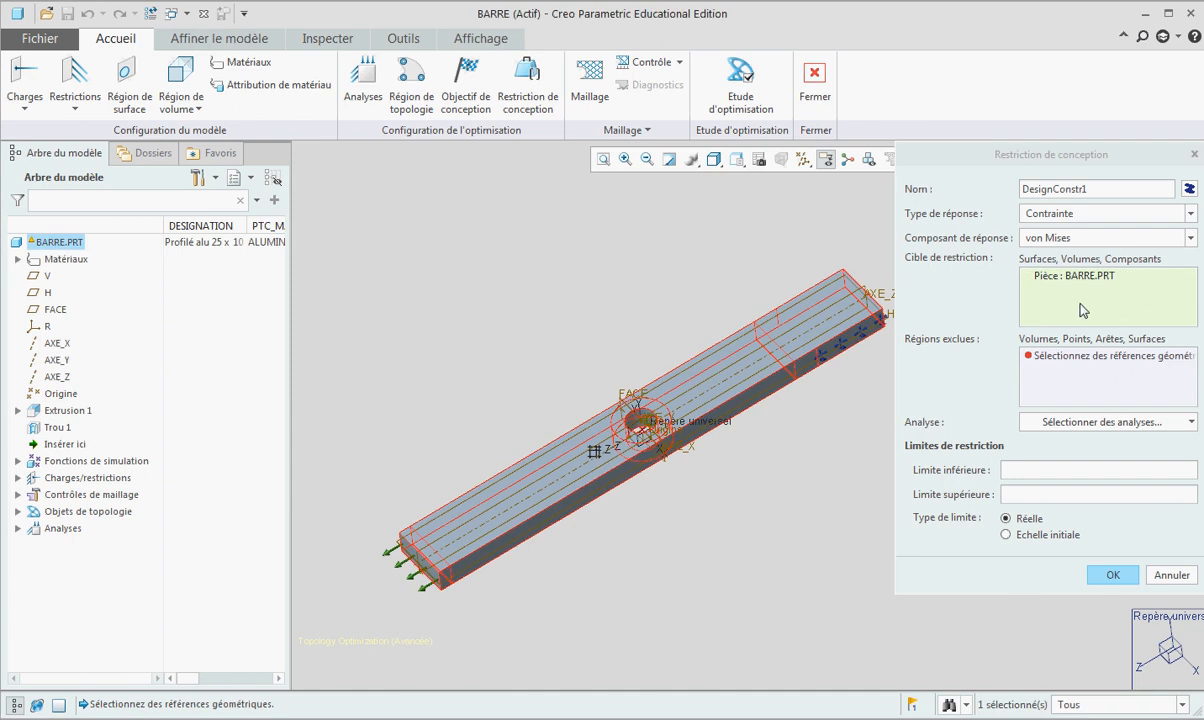
Step: Base the design constraint on "analyse", set its upper limit to 137 with limit type Réelle, and accept it
{"action": "left_click", "coordinate": [1091, 424]}
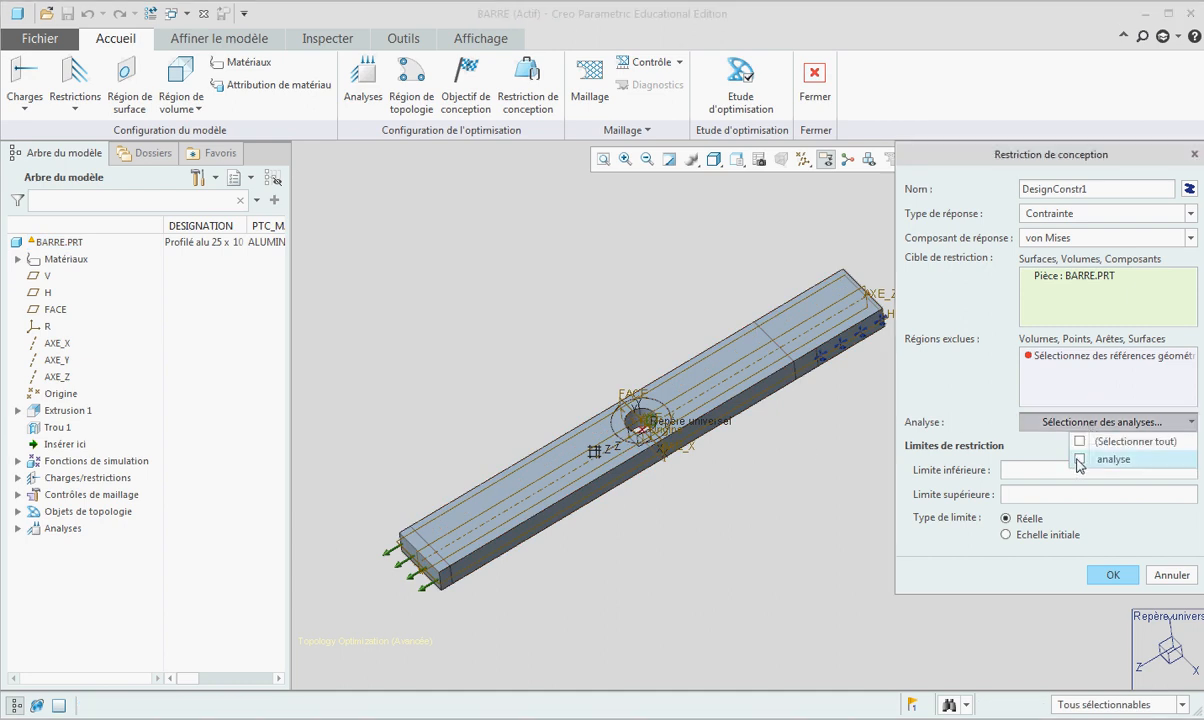
{"action": "left_click", "coordinate": [1079, 459]}
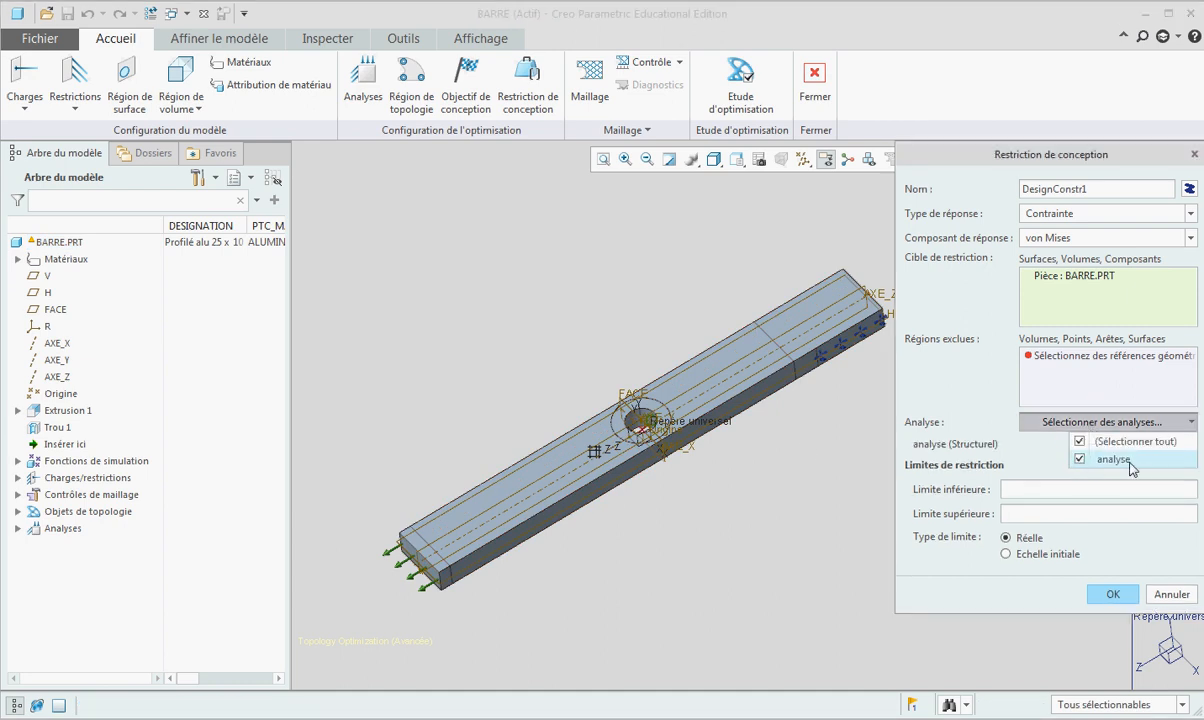
{"action": "left_click", "coordinate": [1040, 514]}
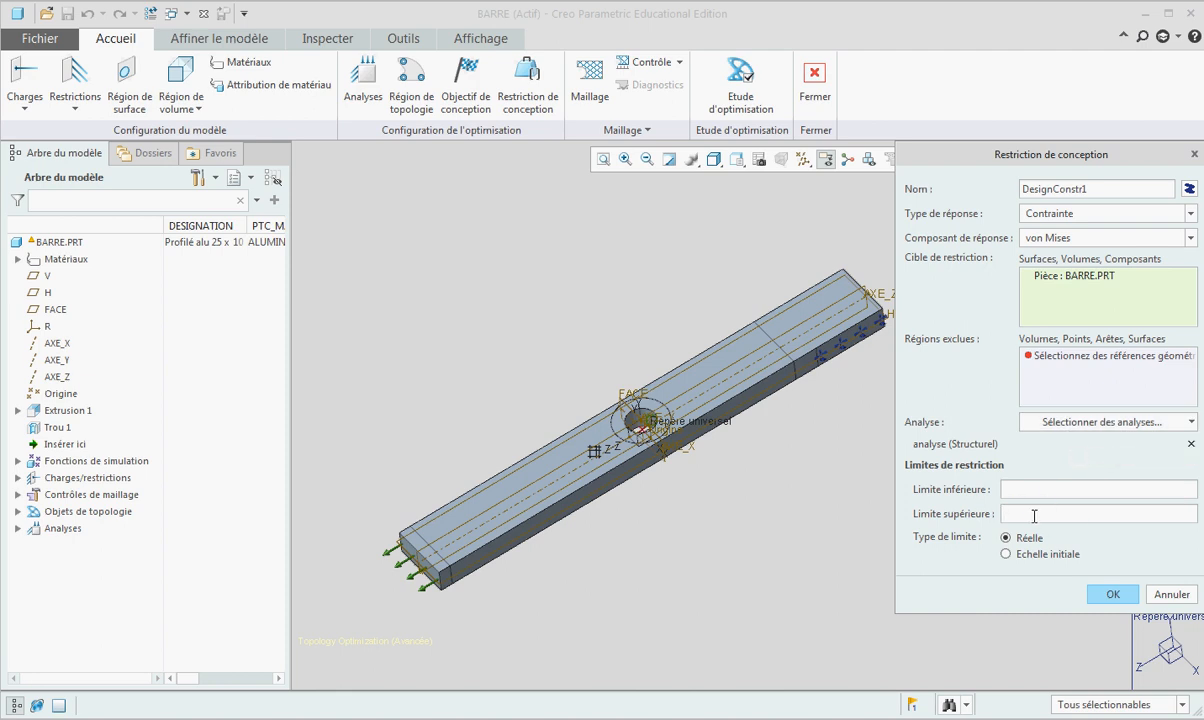
{"action": "left_click", "coordinate": [1032, 517]}
{"action": "type", "text": "137"}
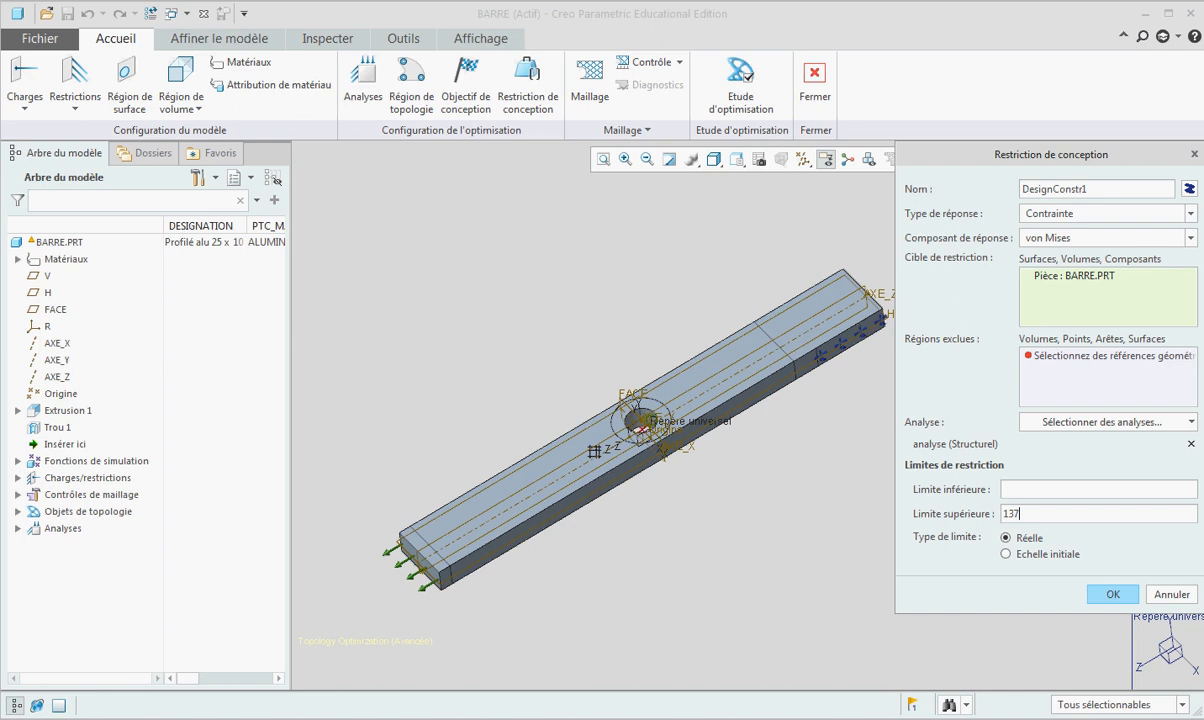
{"action": "left_click", "coordinate": [1012, 513]}
{"action": "left_click_drag", "start_coordinate": [1006, 515], "coordinate": [997, 513]}
{"action": "left_click", "coordinate": [1046, 515]}
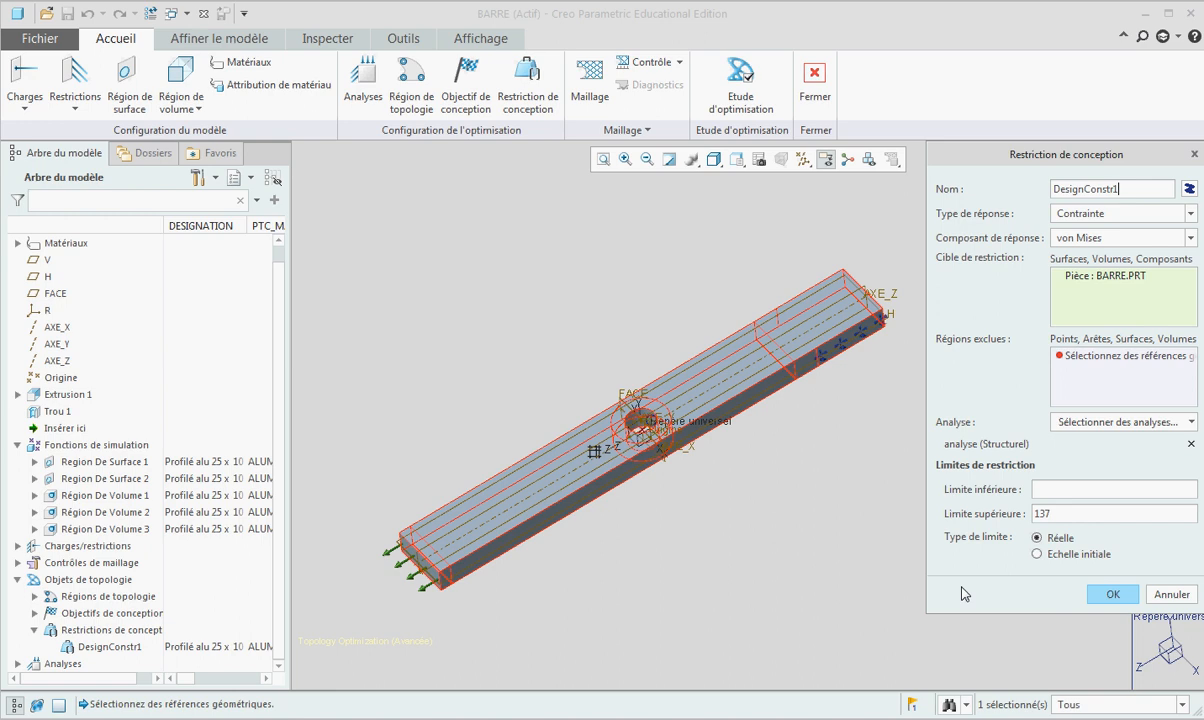
{"action": "left_click", "coordinate": [1110, 595]}
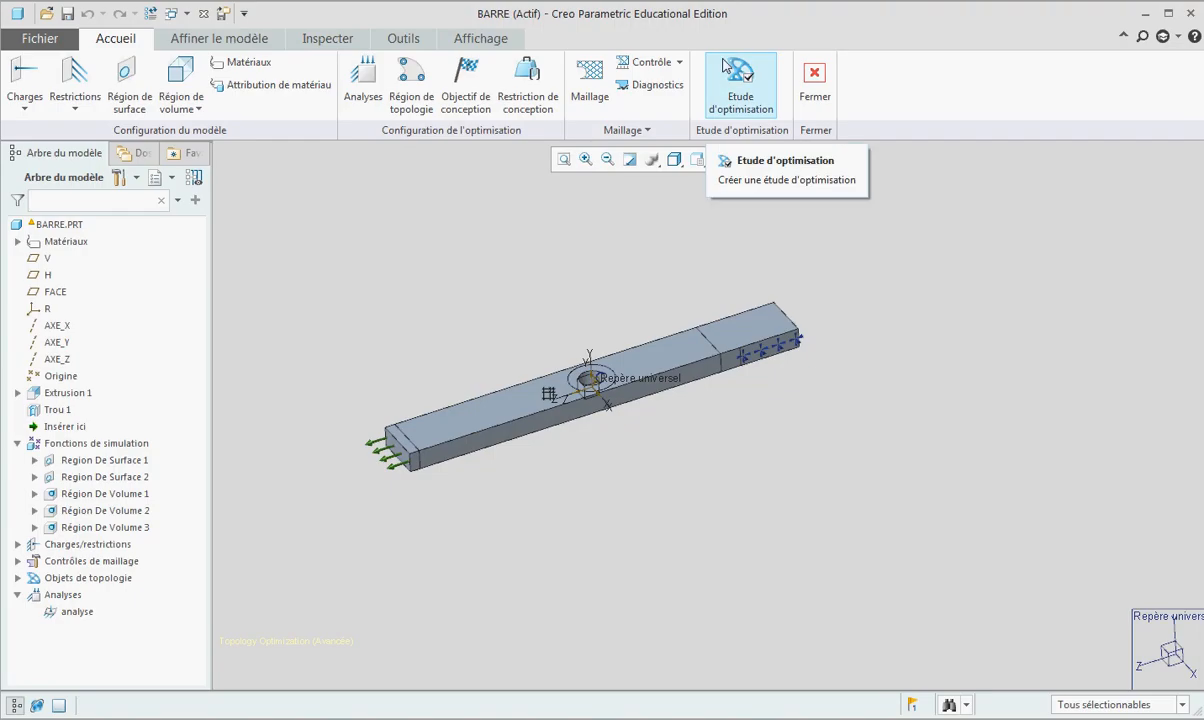
Step: Start an optimization study named "optimisation" and include the topology region TopologyRegion1
{"action": "left_click", "coordinate": [725, 68]}
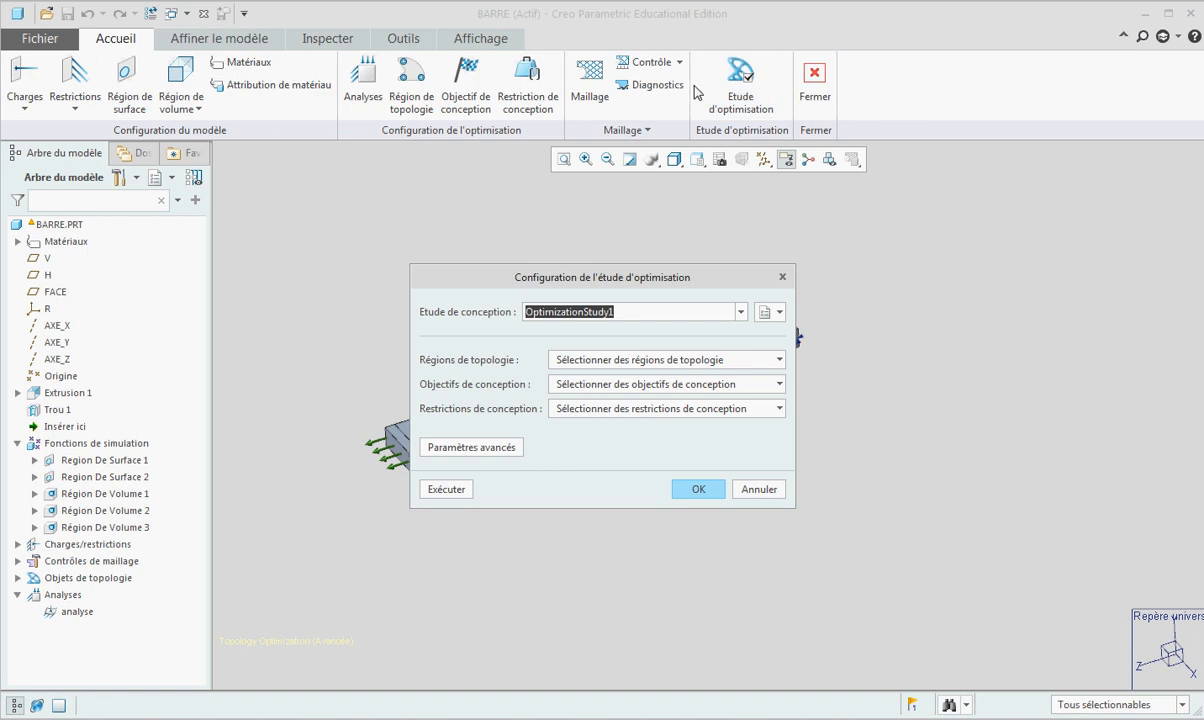
{"action": "left_click", "coordinate": [460, 313]}
{"action": "type", "text": "optimi"}
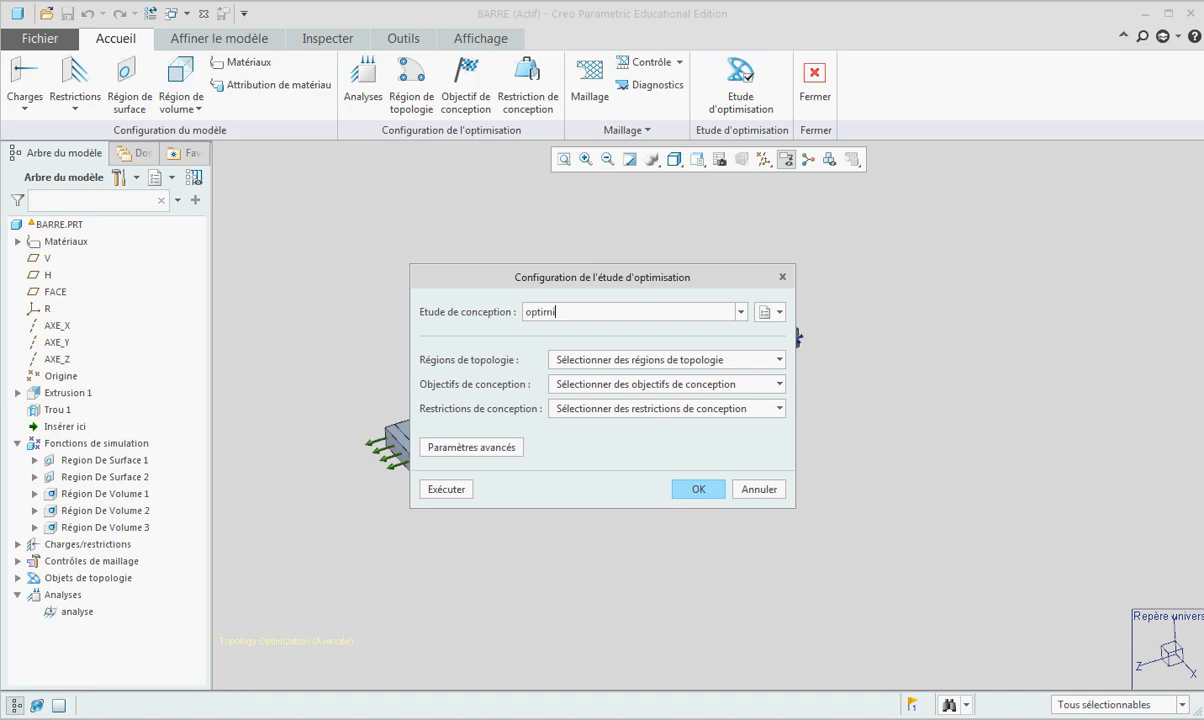
{"action": "type", "text": "sation"}
{"action": "left_click", "coordinate": [565, 359]}
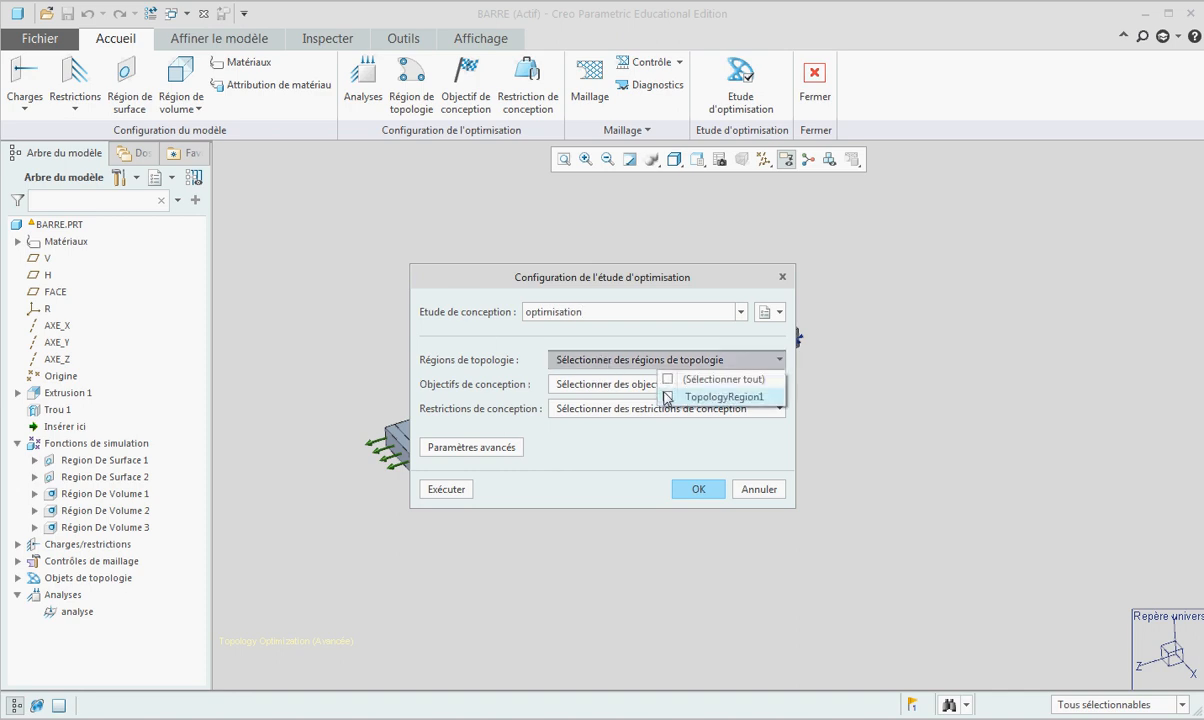
{"action": "left_click", "coordinate": [667, 397]}
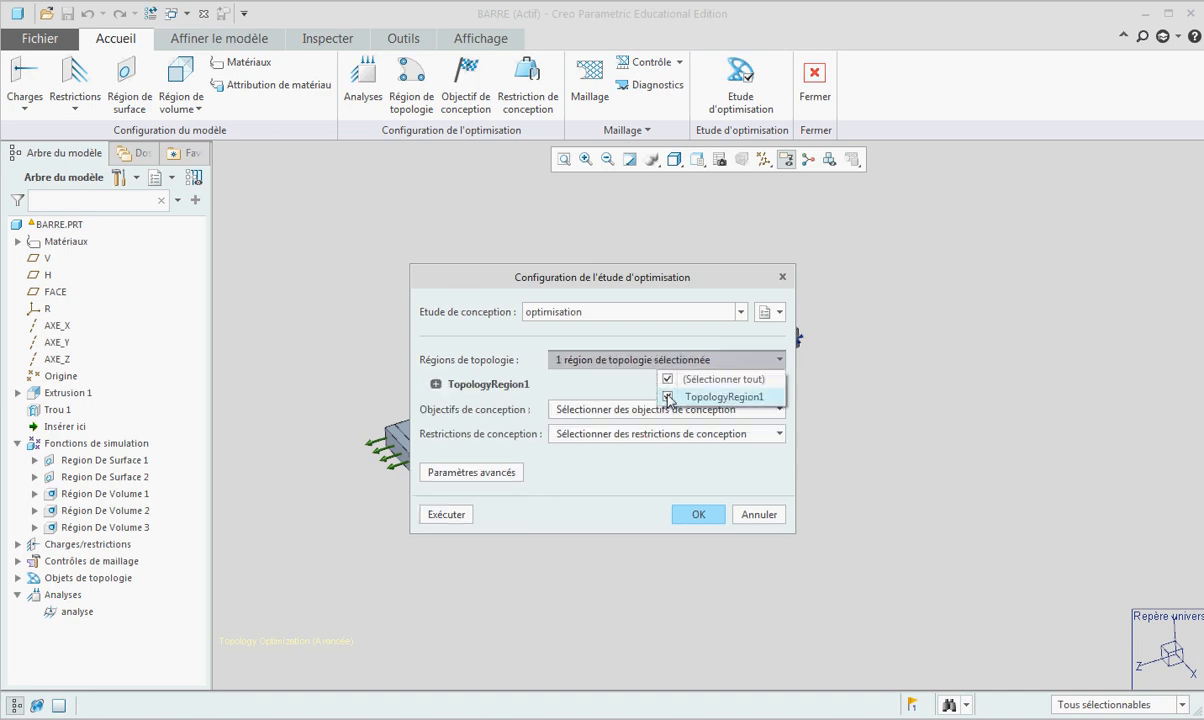
{"action": "left_click", "coordinate": [613, 383]}
Step: Add both design objectives, energie and fraction, and the design constraint DesignConstr1 to the optimization study
{"action": "left_click", "coordinate": [613, 411]}
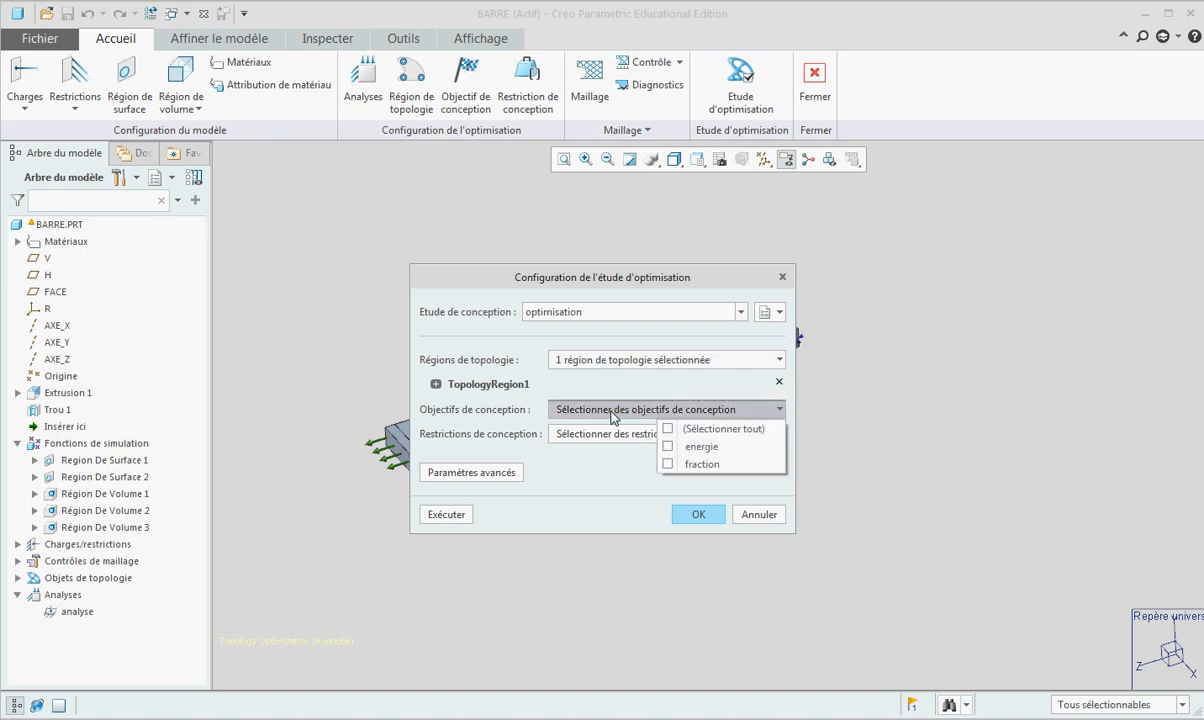
{"action": "left_click", "coordinate": [669, 428]}
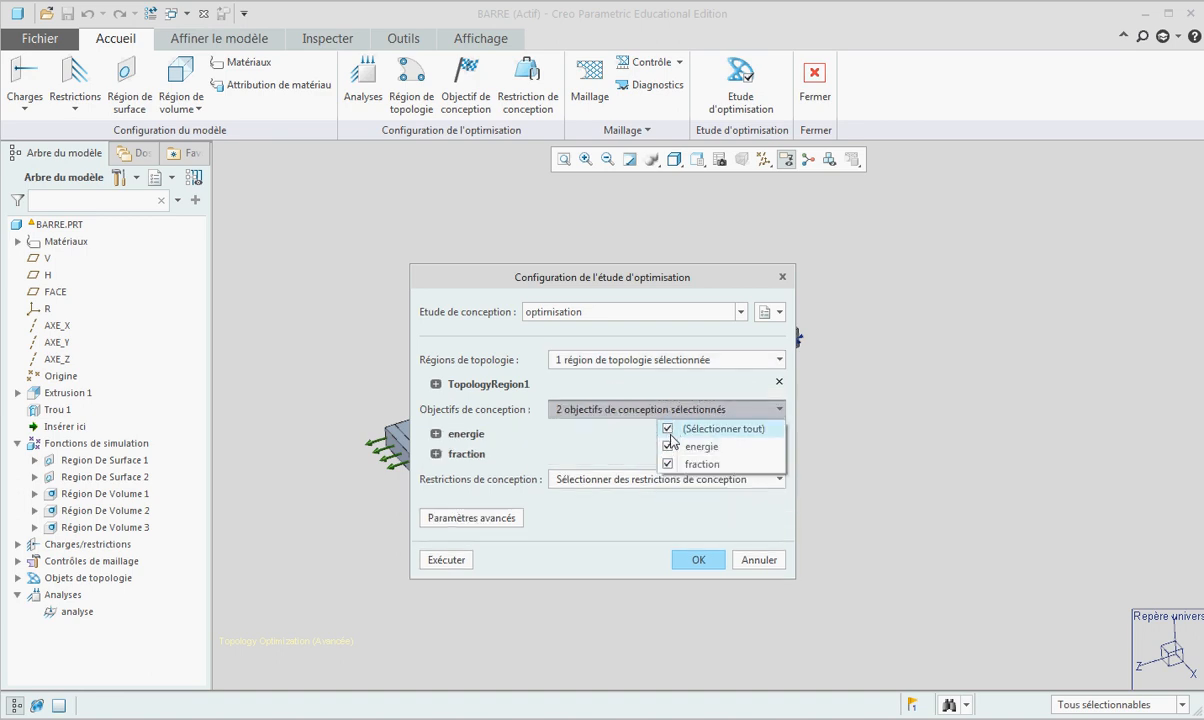
{"action": "left_click", "coordinate": [606, 447]}
{"action": "left_click", "coordinate": [568, 484]}
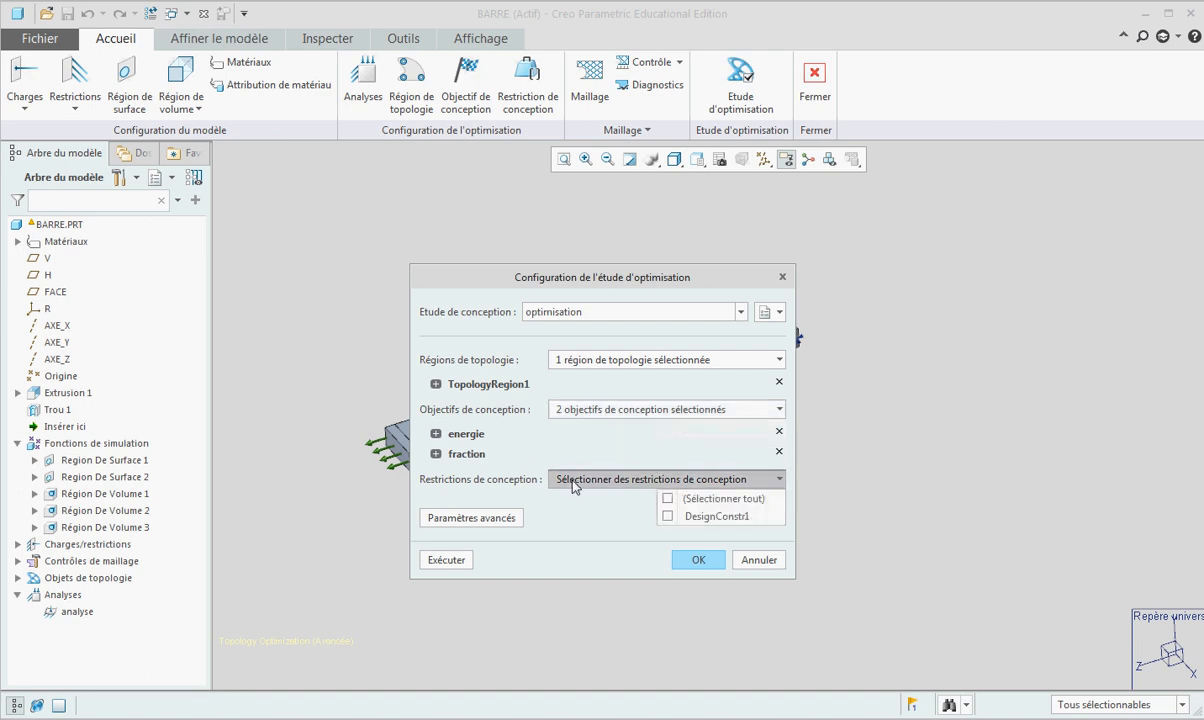
{"action": "left_click", "coordinate": [665, 499]}
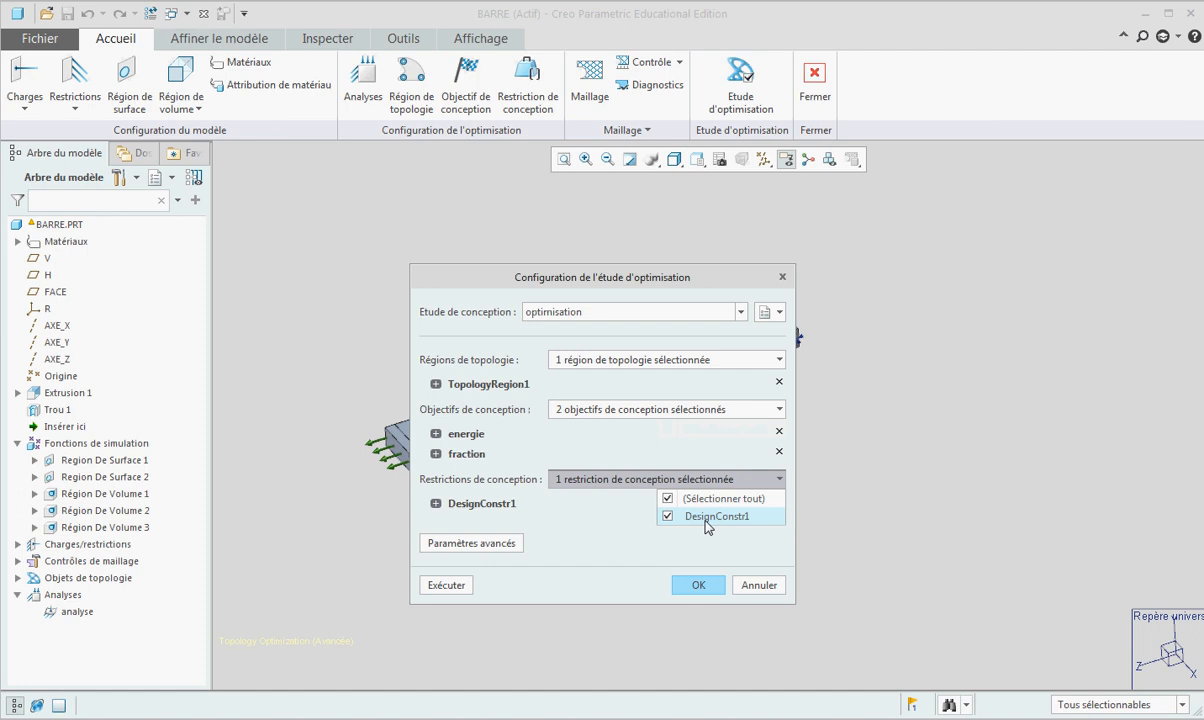
{"action": "mouse_move", "coordinate": [760, 526]}
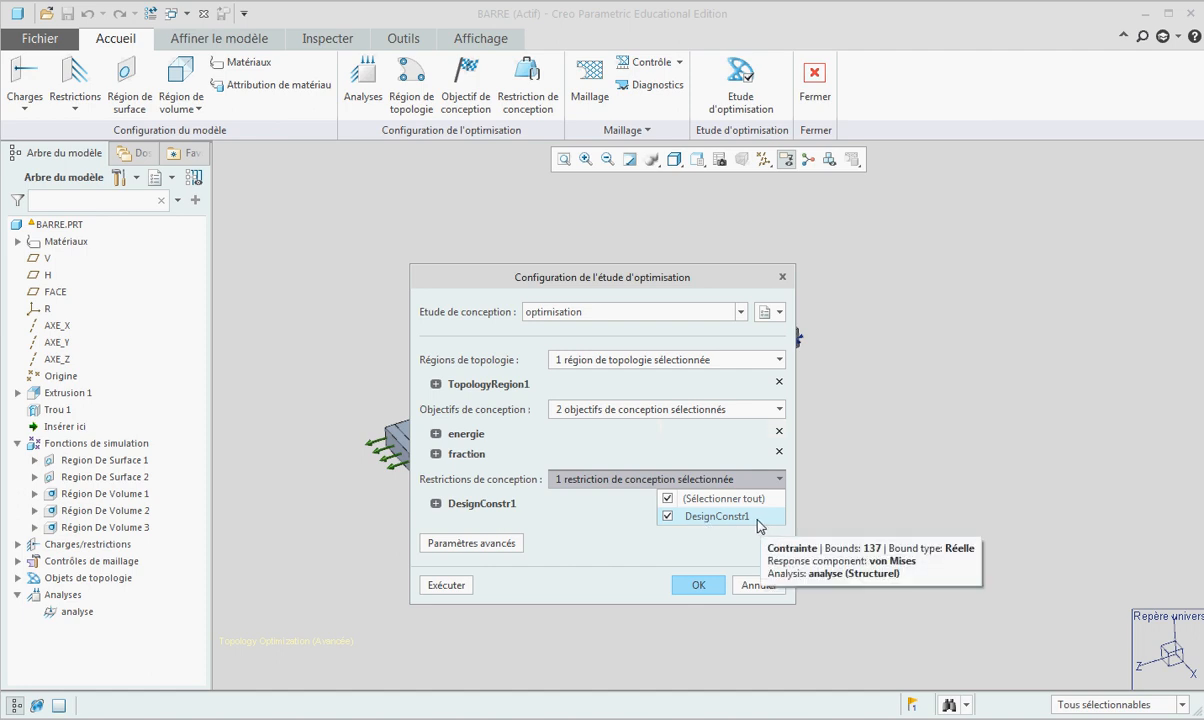
Step: In the study's advanced analysis settings, set the memory limit to 4000 MB and the number of processors to 8
{"action": "left_click", "coordinate": [502, 549]}
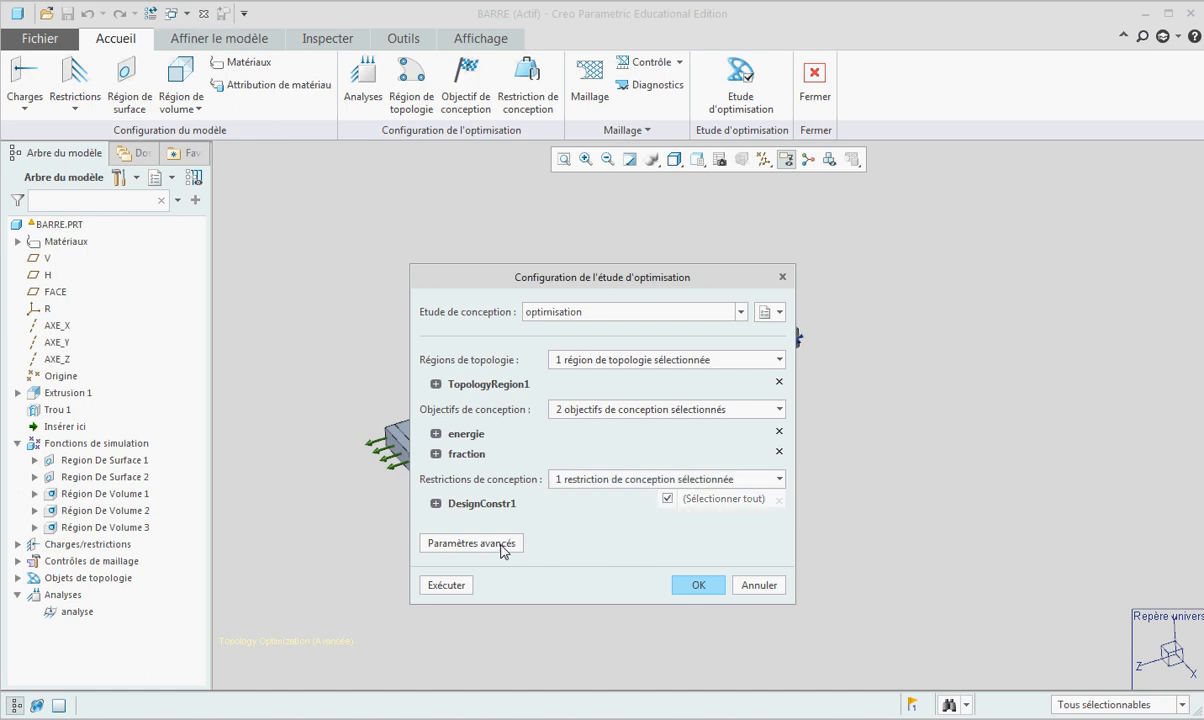
{"action": "left_click", "coordinate": [502, 549]}
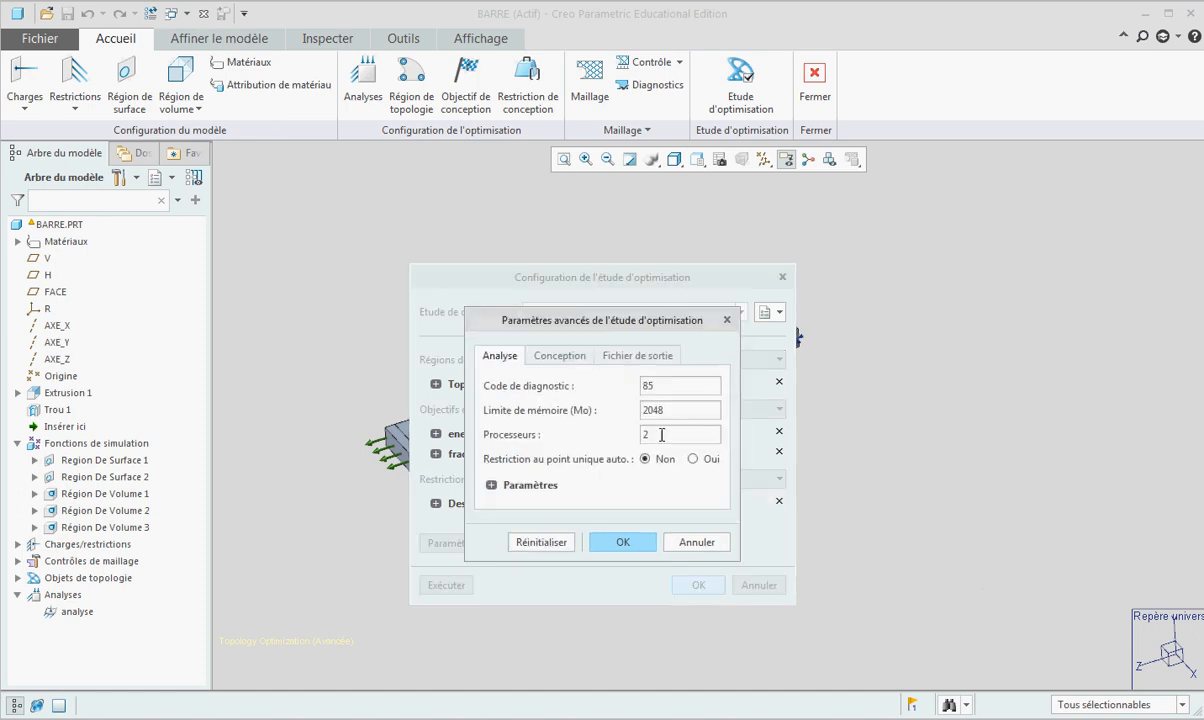
{"action": "left_click_drag", "start_coordinate": [667, 411], "coordinate": [631, 412]}
{"action": "type", "text": "4000"}
{"action": "double_click", "coordinate": [644, 434]}
{"action": "type", "text": "8"}
Step: Set the study's maximum number of design cycles to 50, then accept the advanced settings and the optimization study
{"action": "left_click", "coordinate": [561, 355]}
{"action": "double_click", "coordinate": [624, 357]}
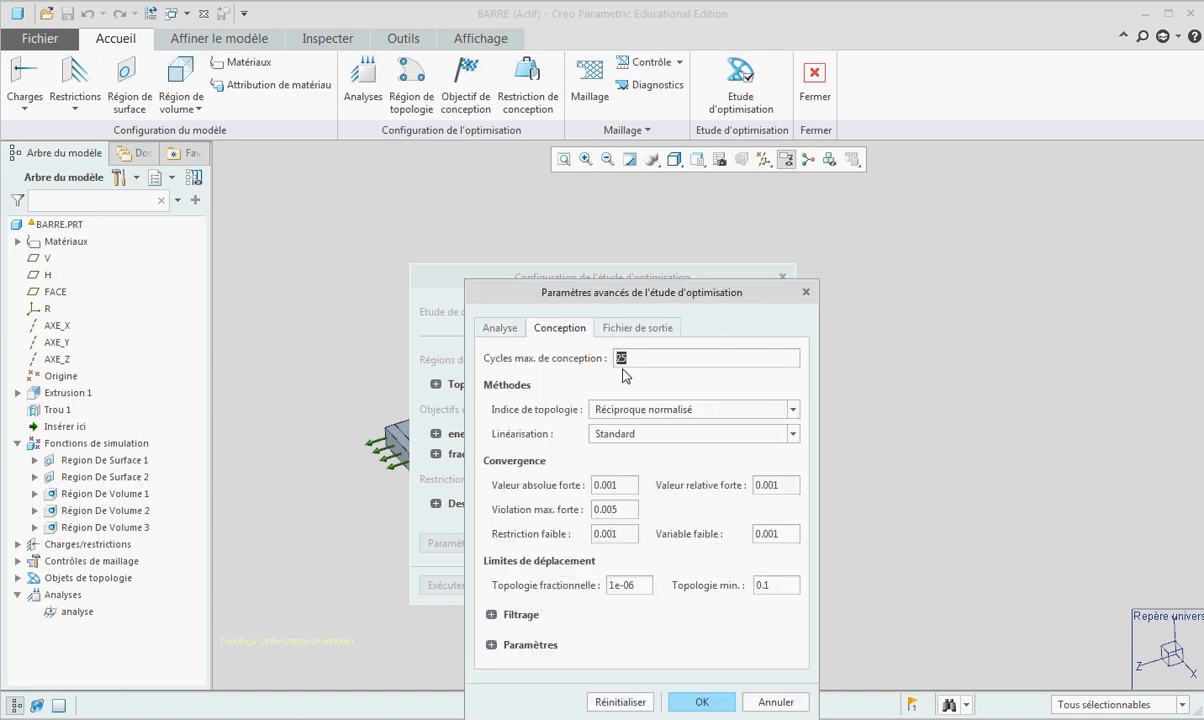
{"action": "type", "text": "50"}
{"action": "left_click_drag", "start_coordinate": [670, 296], "coordinate": [672, 225]}
{"action": "left_click", "coordinate": [697, 631]}
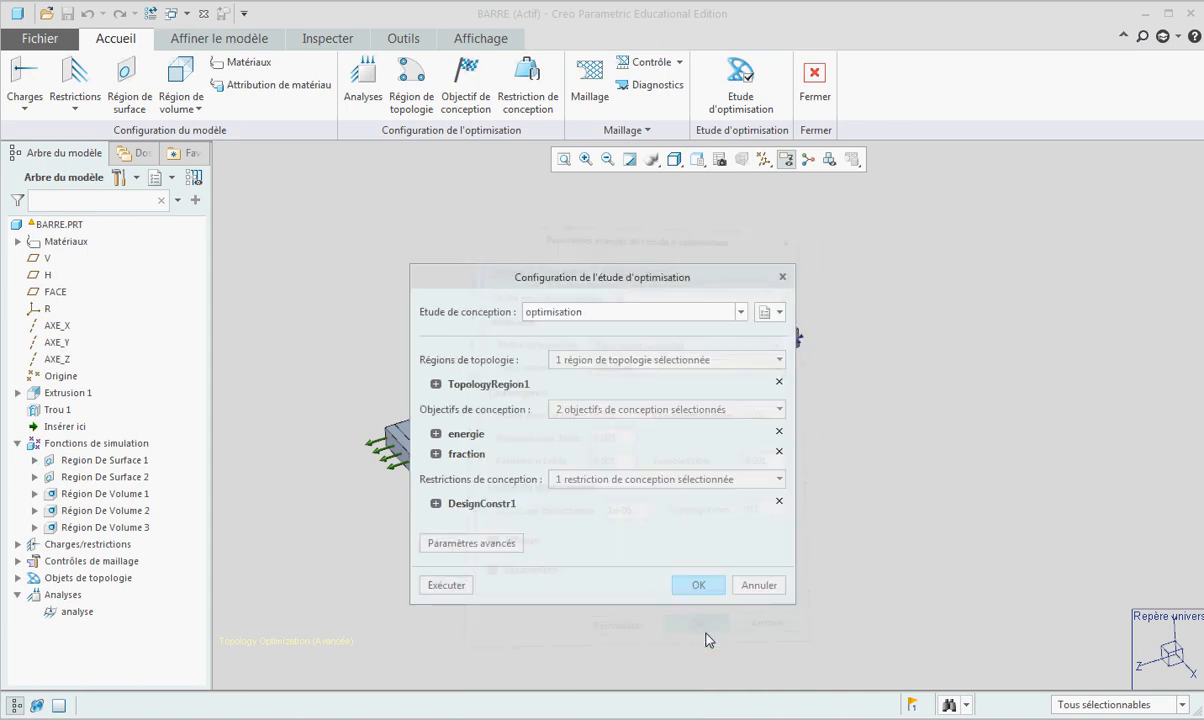
{"action": "left_click", "coordinate": [696, 585]}
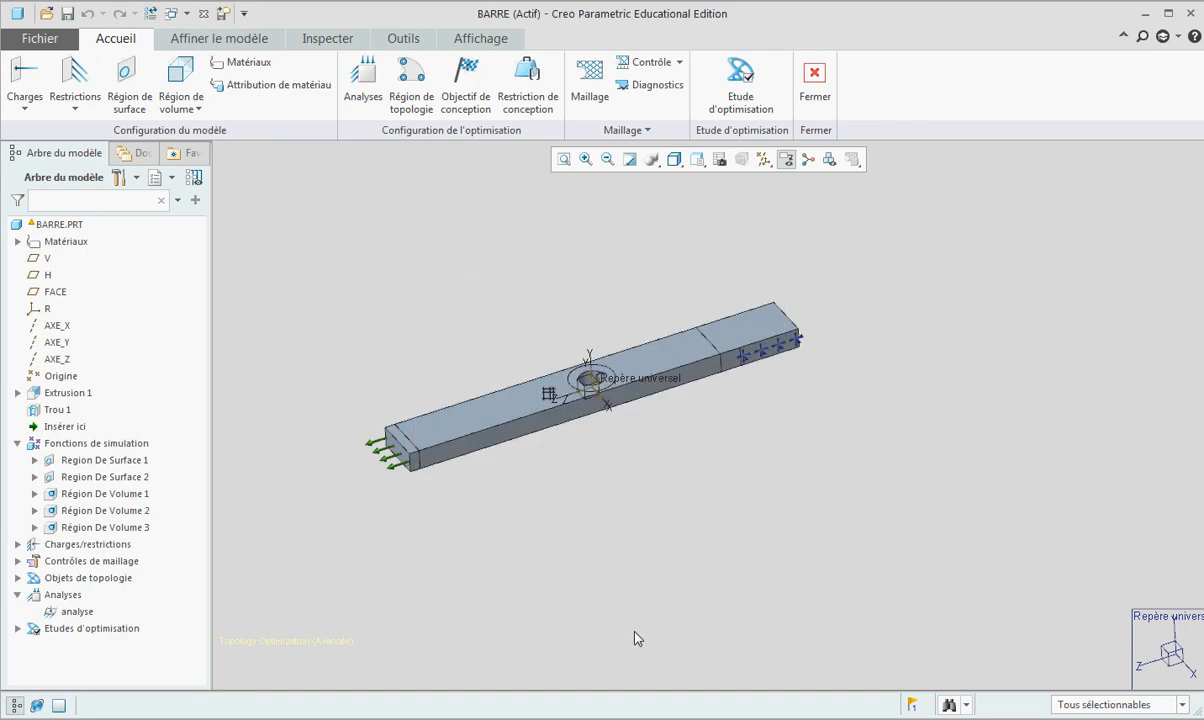
Step: Generate the finite element mesh of the bar
{"action": "left_click", "coordinate": [17, 628]}
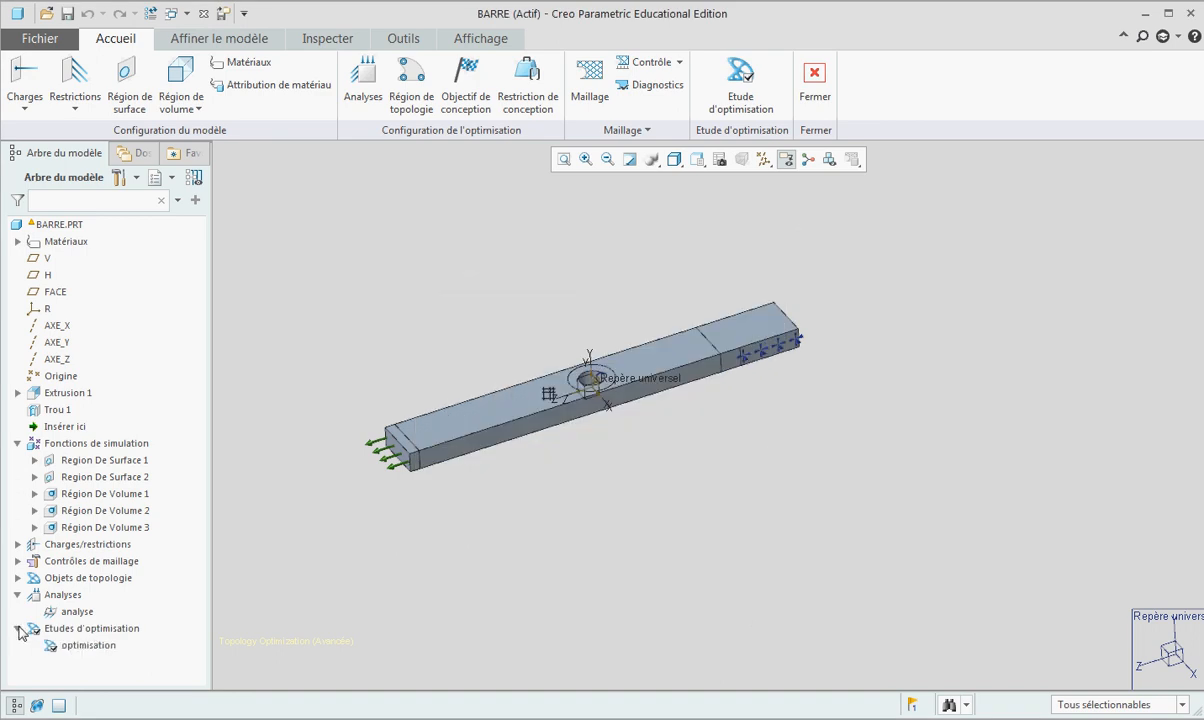
{"action": "left_click", "coordinate": [88, 645]}
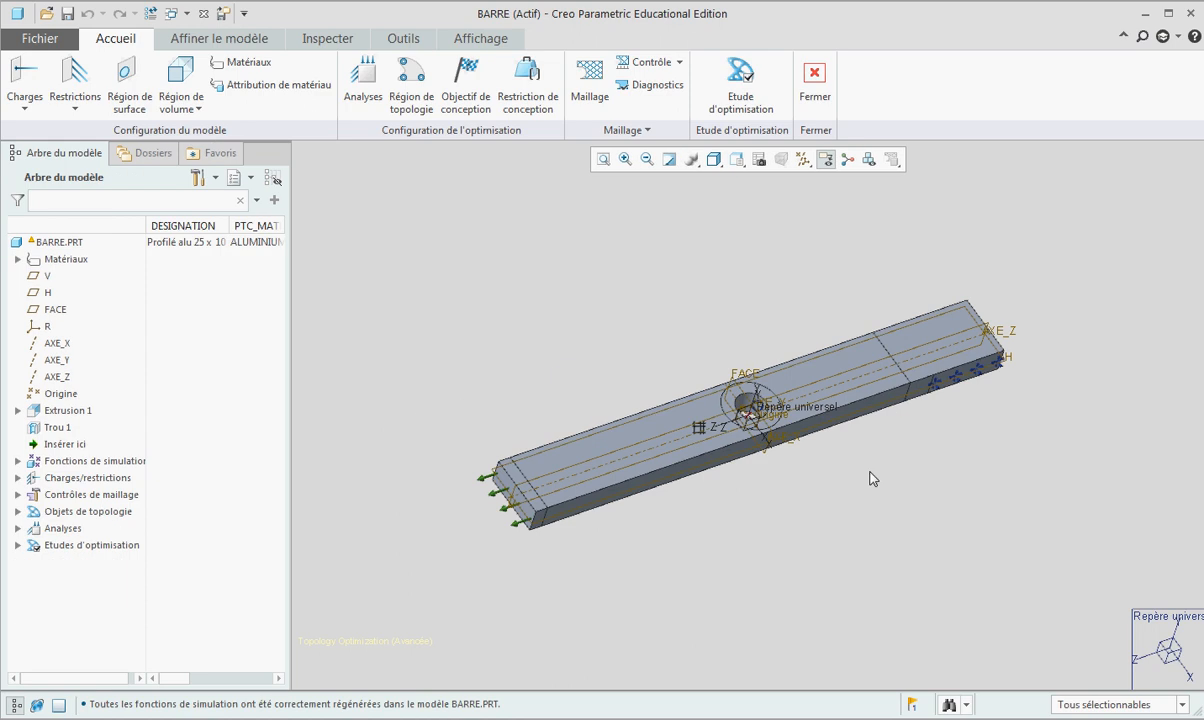
{"action": "left_click", "coordinate": [595, 83]}
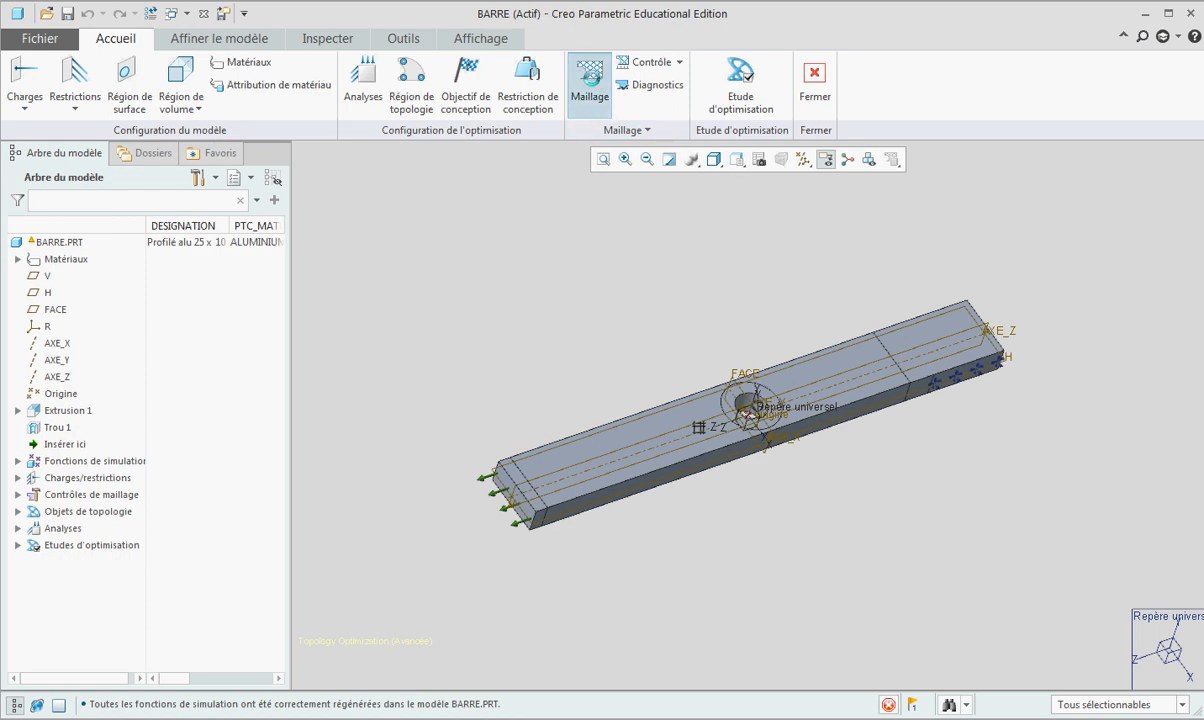
{"action": "left_click", "coordinate": [1174, 471]}
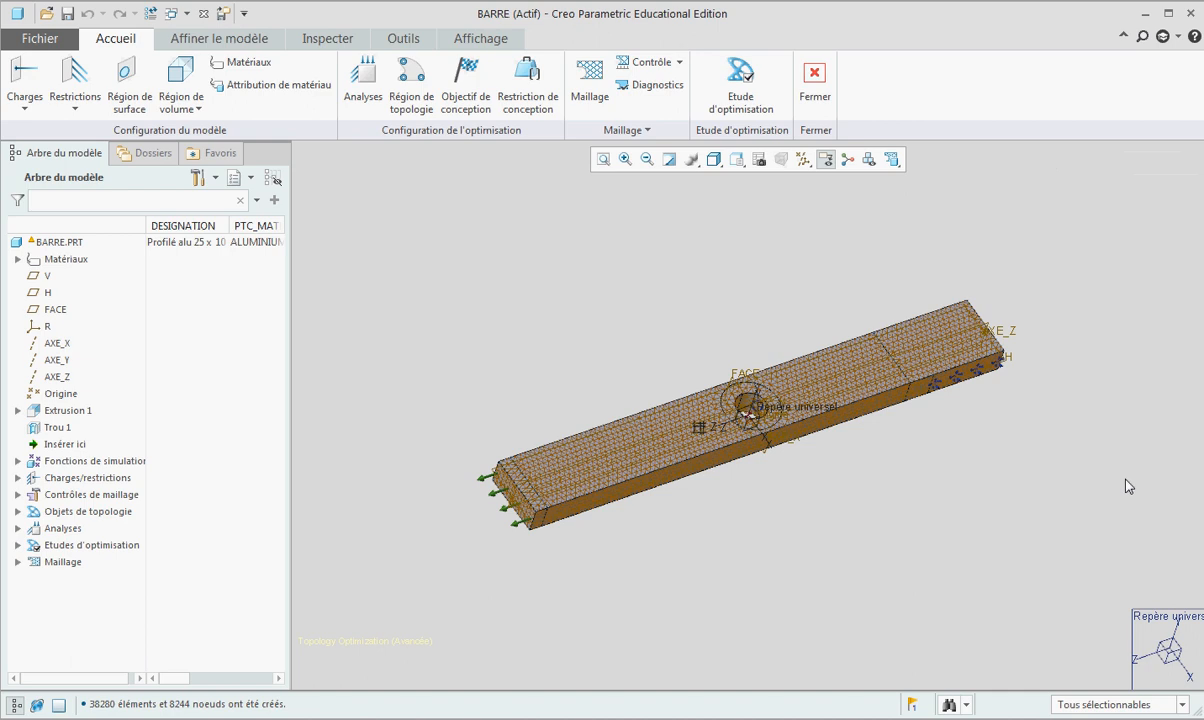
Step: Run the "optimisation" study and close its status report once the calculation ends
{"action": "left_click", "coordinate": [17, 545]}
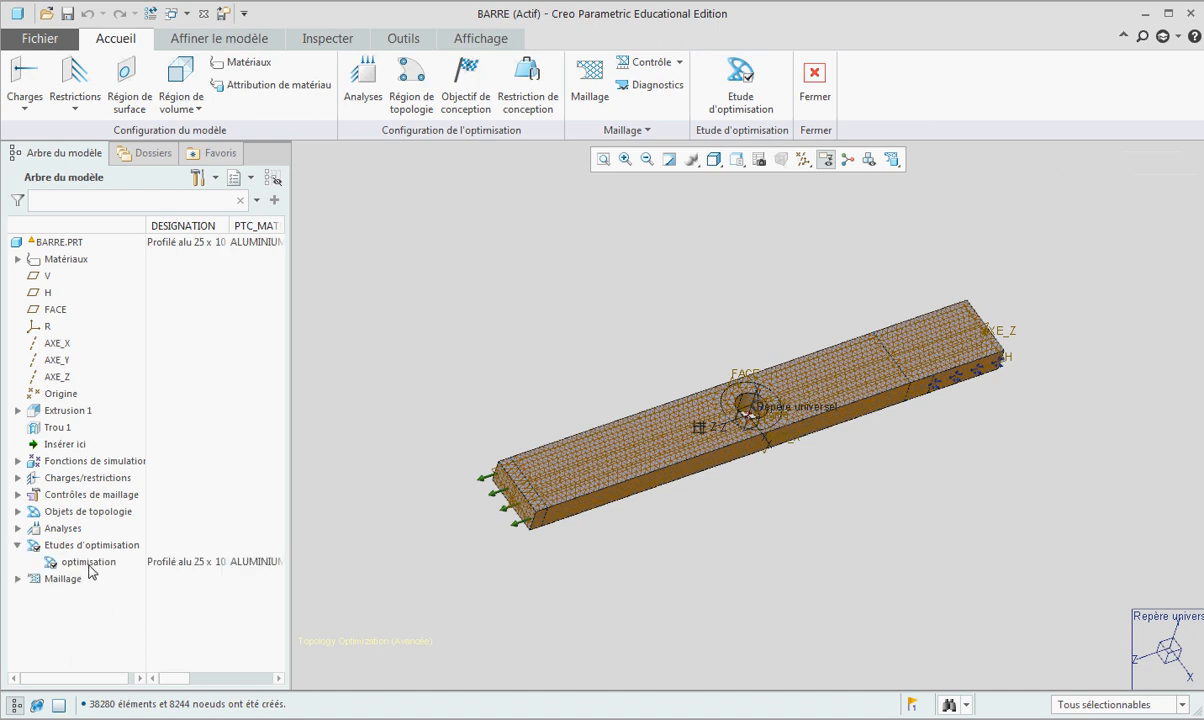
{"action": "left_click", "coordinate": [88, 562]}
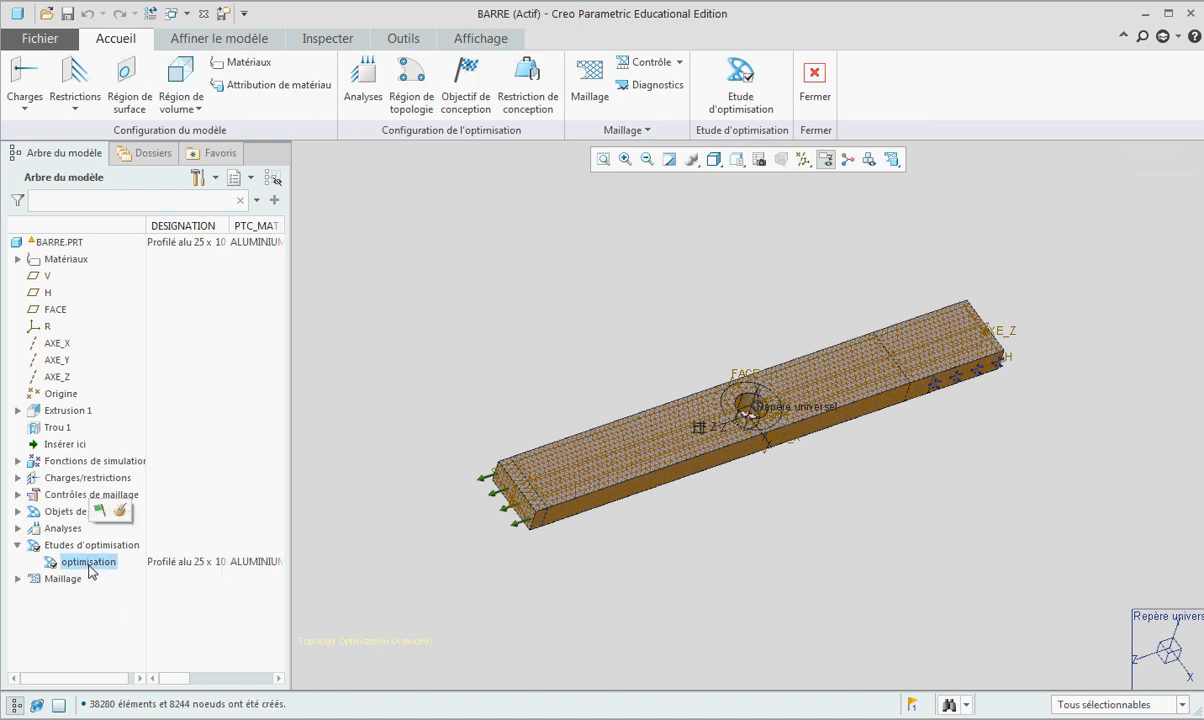
{"action": "left_click", "coordinate": [99, 512]}
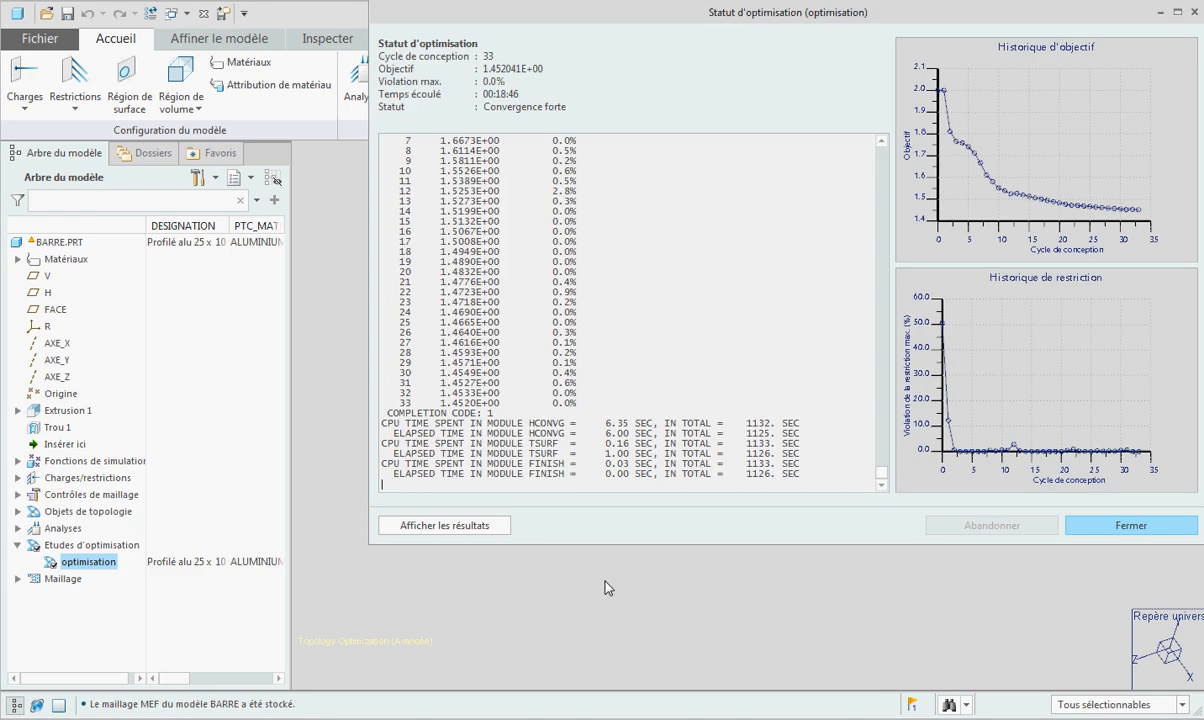
{"action": "left_click", "coordinate": [1148, 528]}
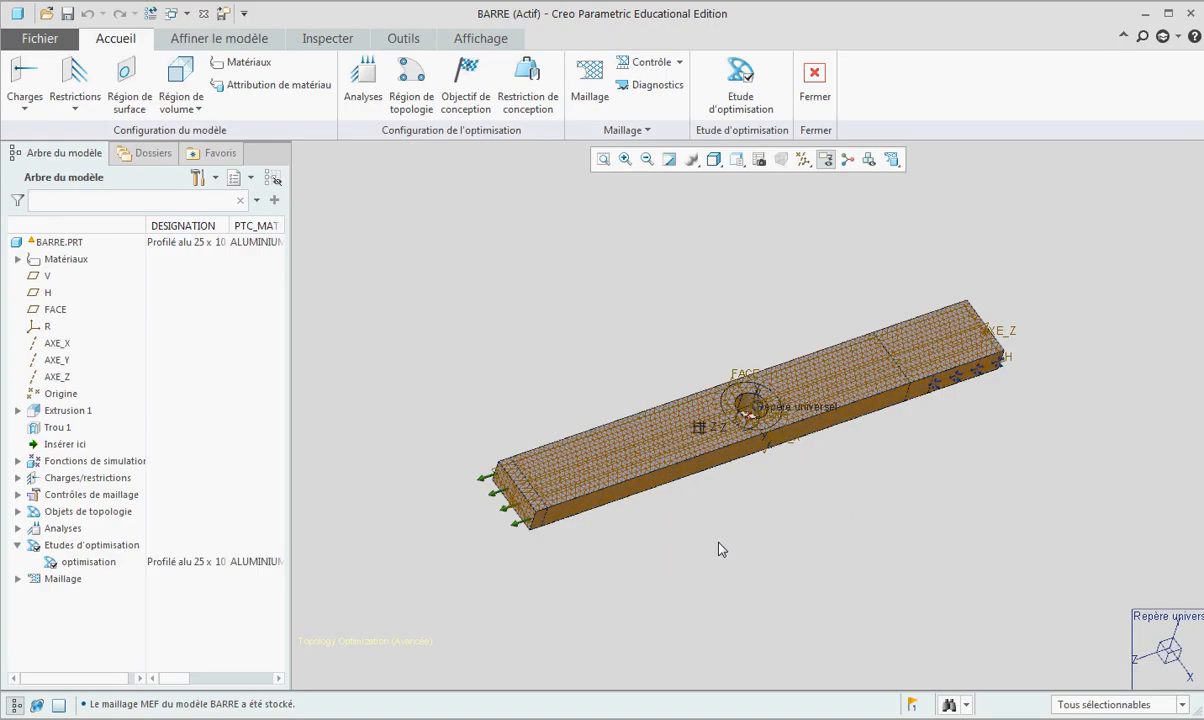
Step: Display the results of the "optimisation" study and examine the optimized shape of the bar
{"action": "left_click", "coordinate": [103, 566]}
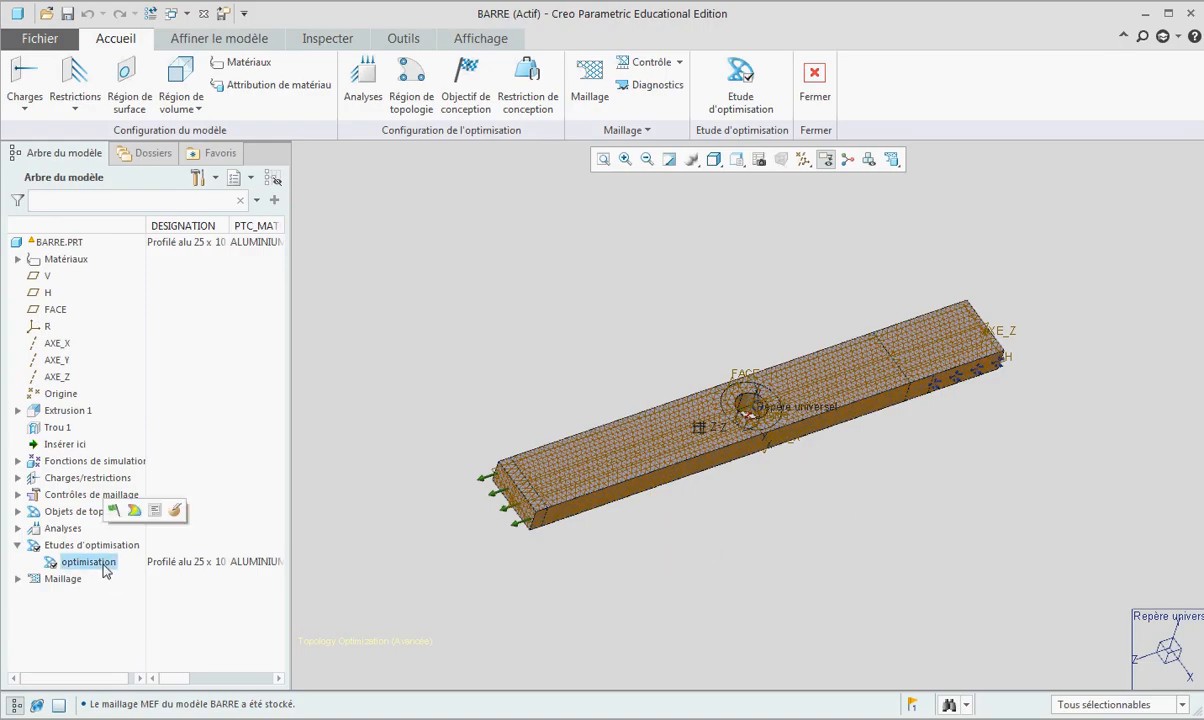
{"action": "left_click", "coordinate": [135, 511]}
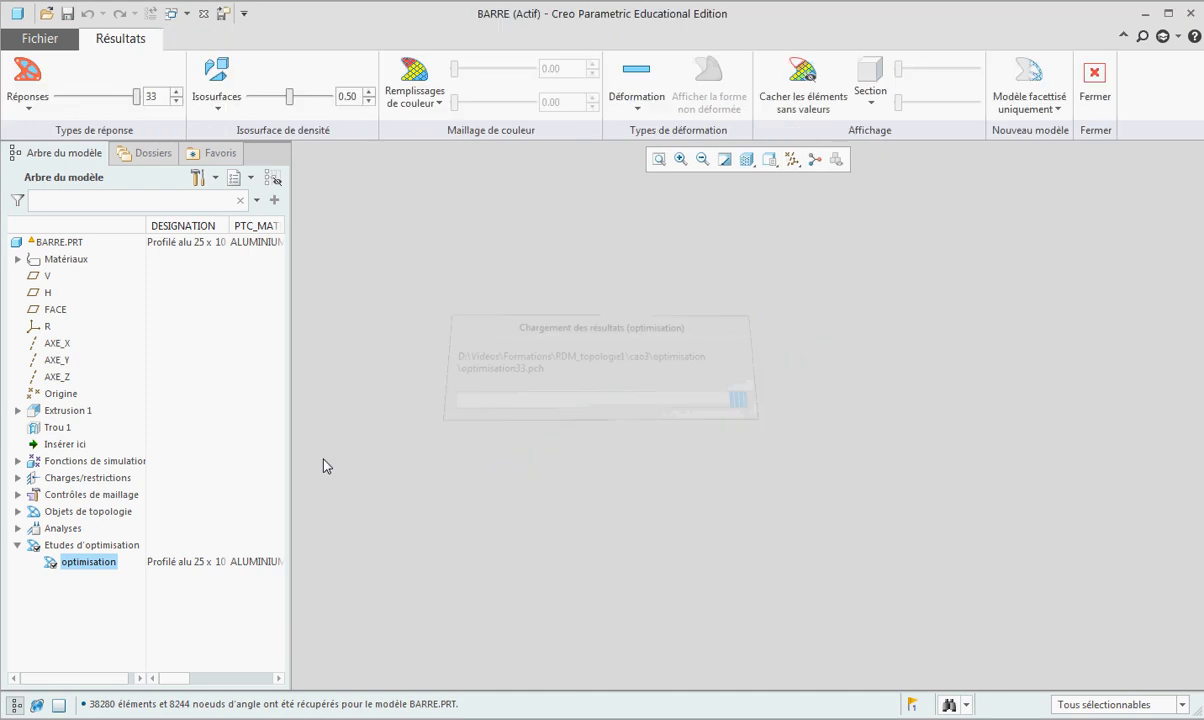
{"action": "middle_click_drag", "start_coordinate": [422, 362], "coordinate": [572, 339]}
{"action": "middle_click_drag", "start_coordinate": [538, 433], "coordinate": [482, 418]}
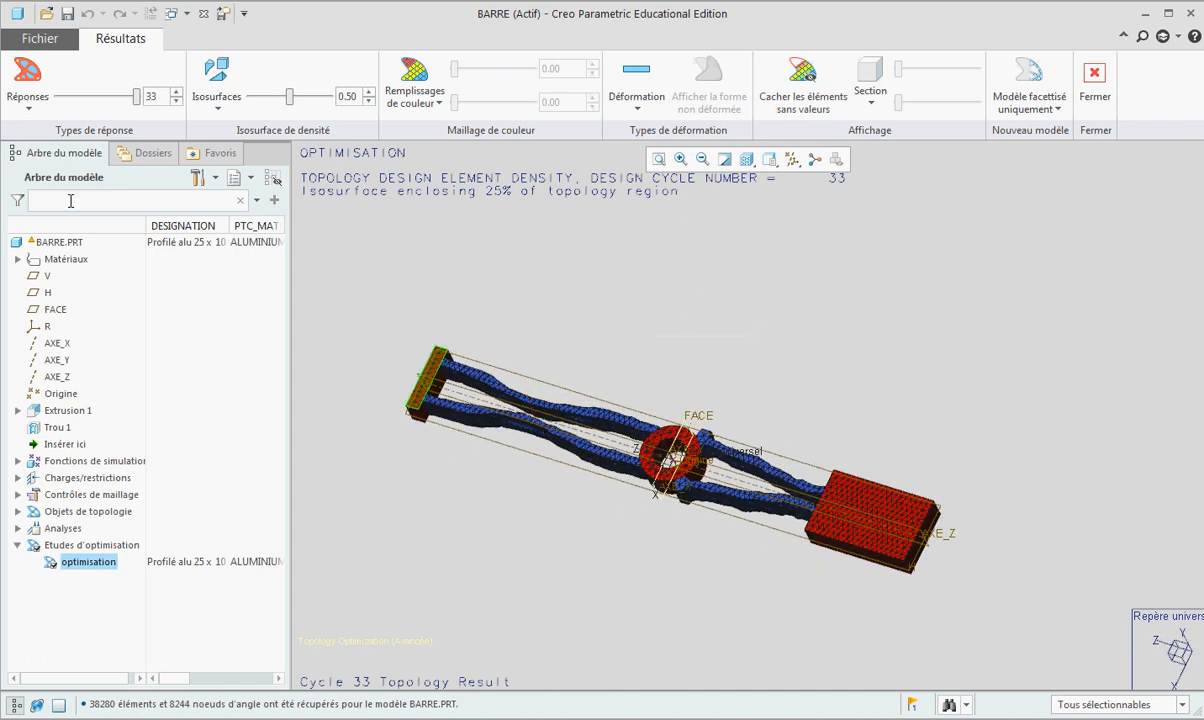
Step: Show the von Mises element stress response on the bar and examine its distribution
{"action": "left_click", "coordinate": [18, 107]}
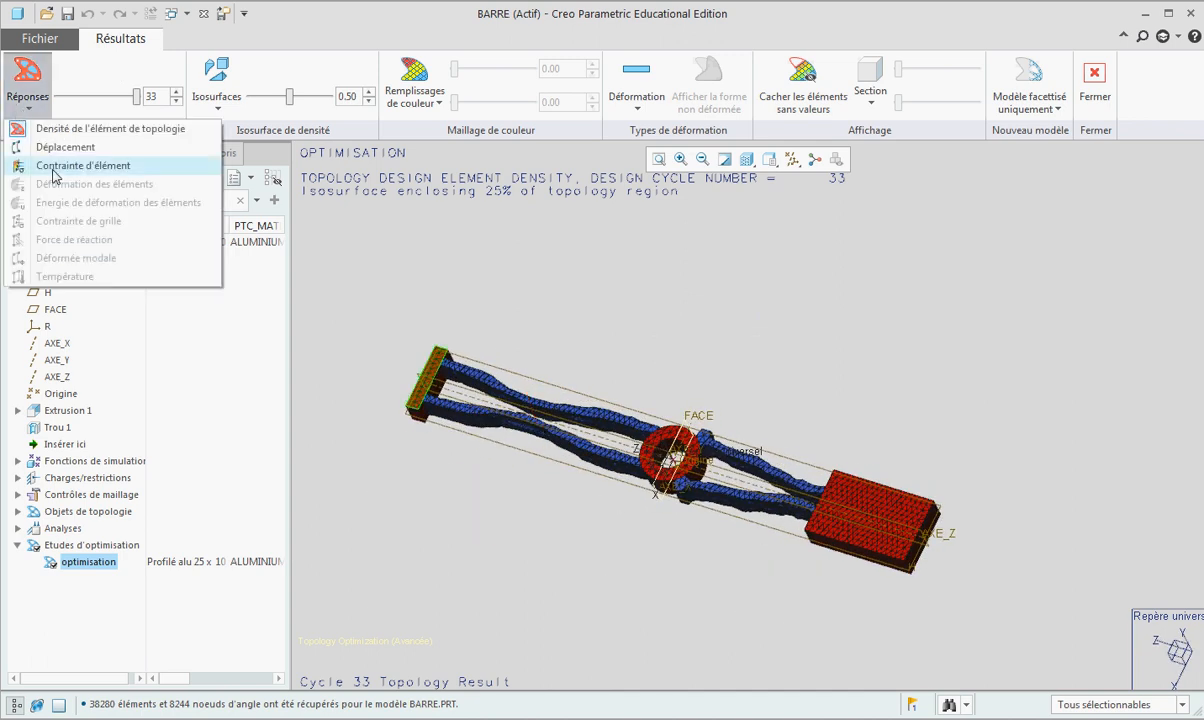
{"action": "left_click", "coordinate": [55, 166]}
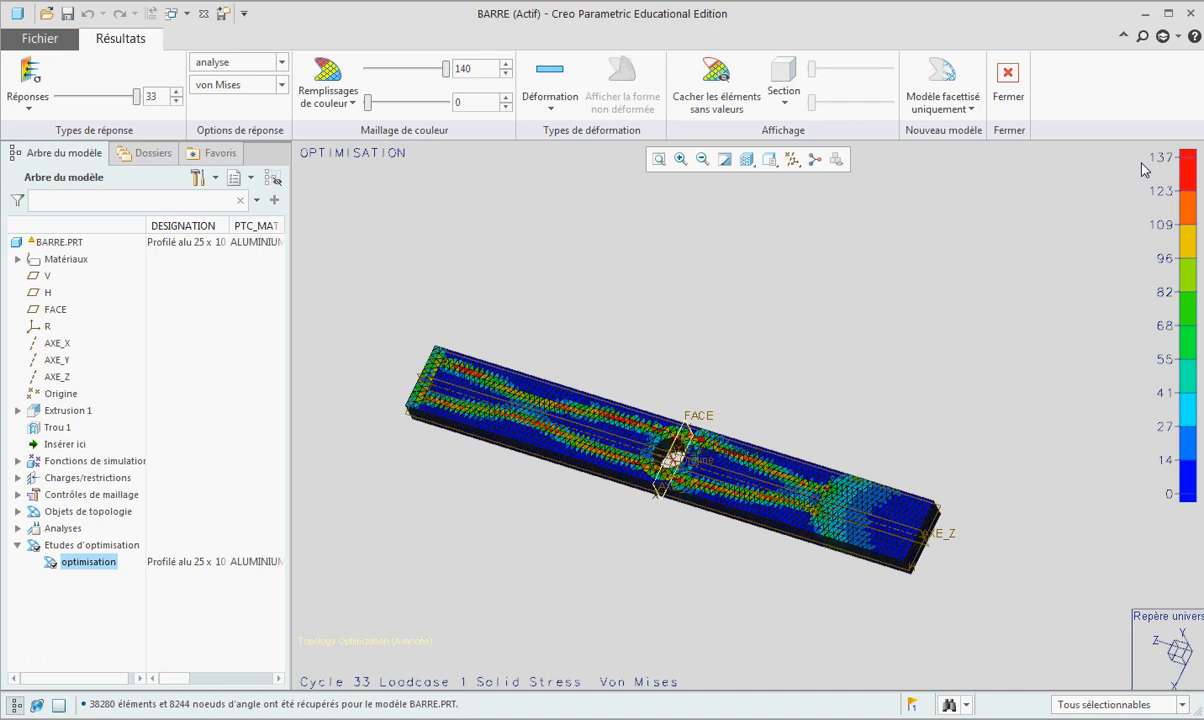
{"action": "middle_click_drag", "start_coordinate": [838, 402], "coordinate": [845, 392]}
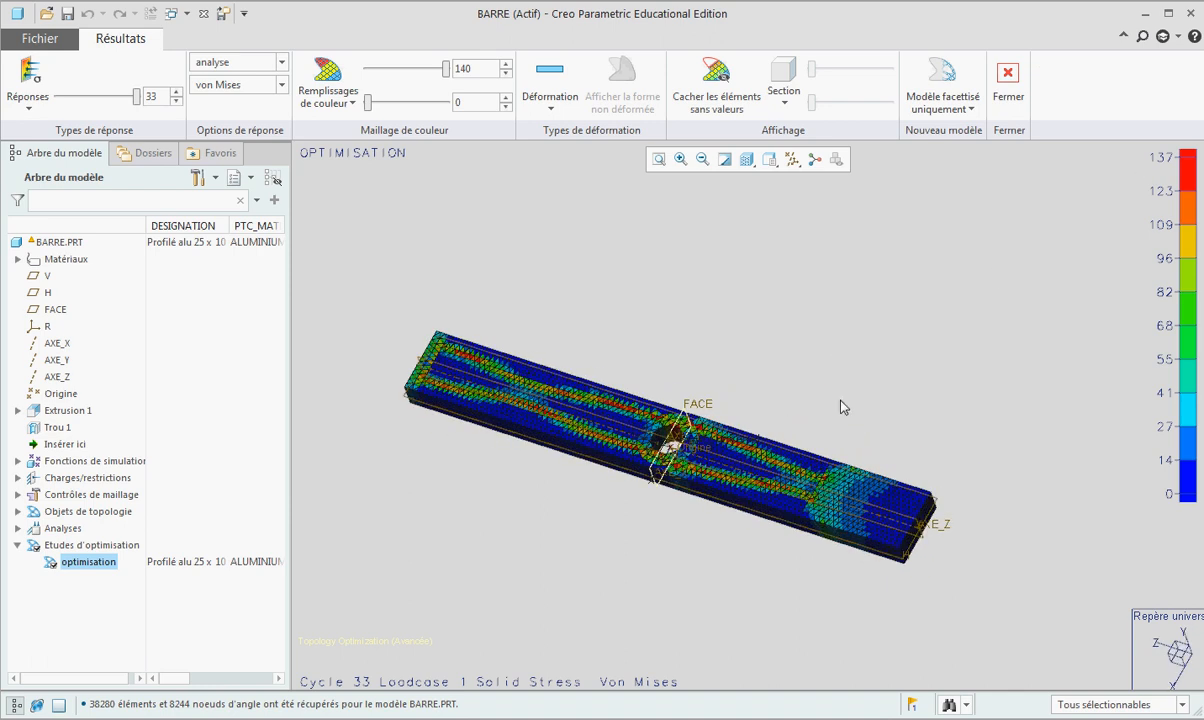
{"action": "scroll", "coordinate": [843, 407], "scroll_direction": "down", "scroll_amount": 2}
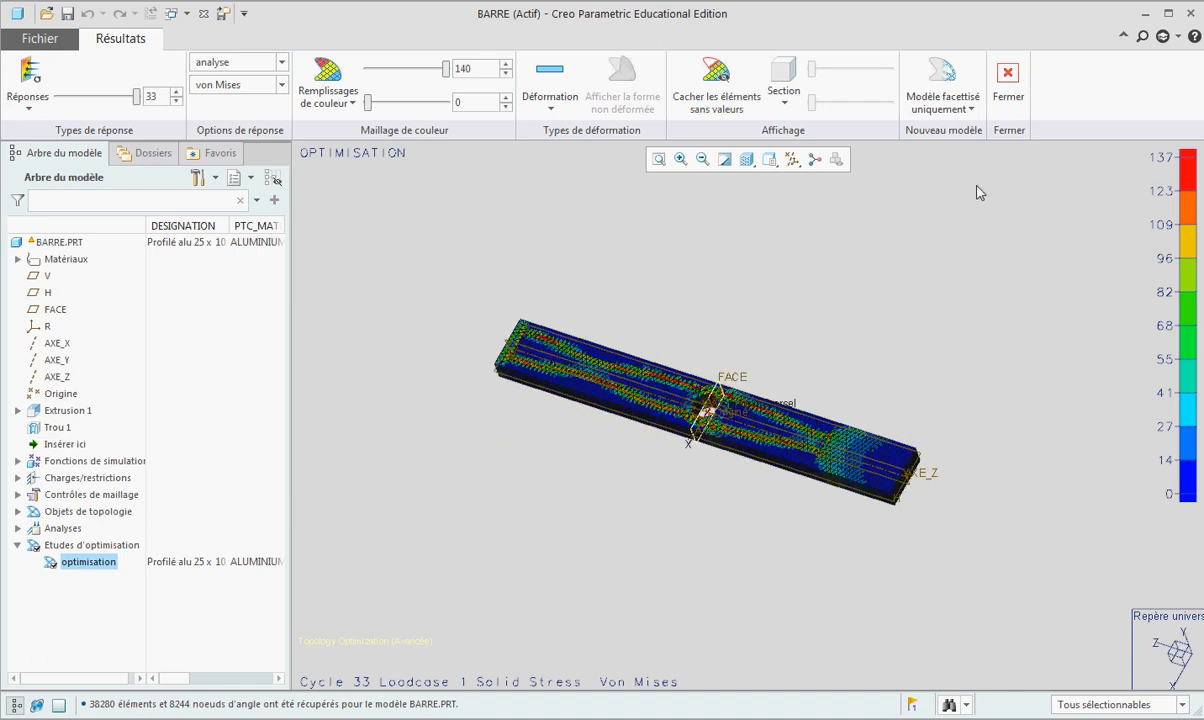
Step: Reconstruct the optimized geometry as a new solid part and inspect the resulting shape
{"action": "left_click", "coordinate": [966, 114]}
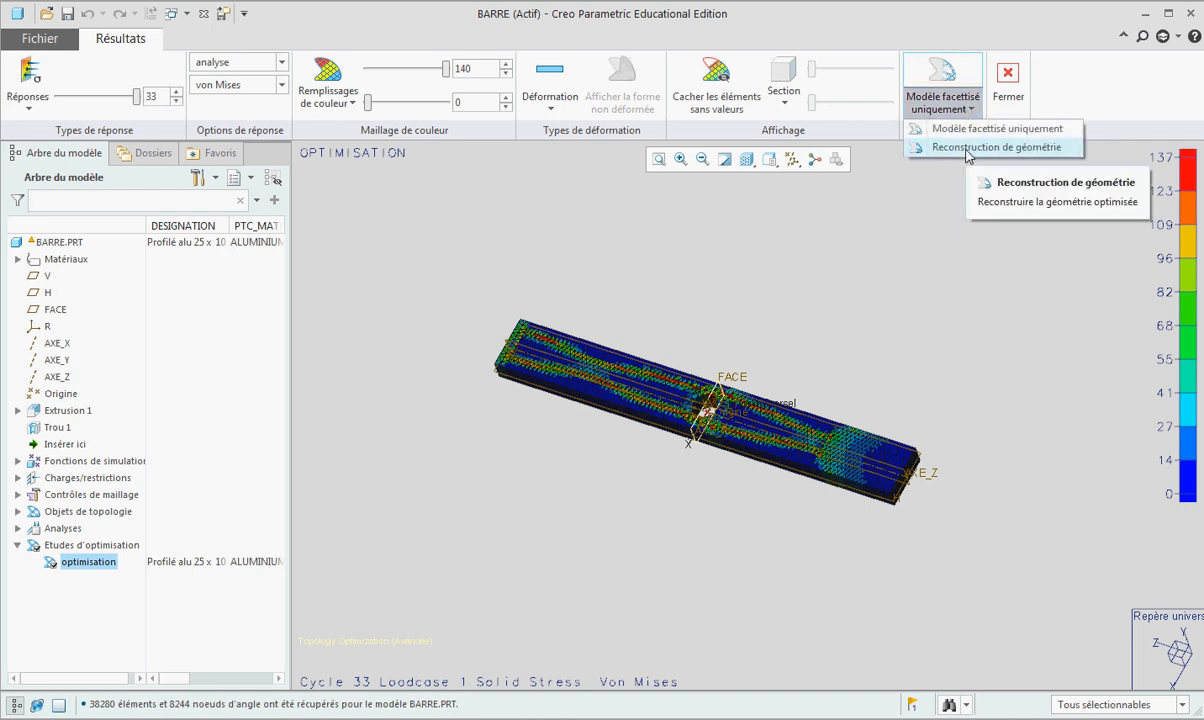
{"action": "left_click", "coordinate": [967, 150]}
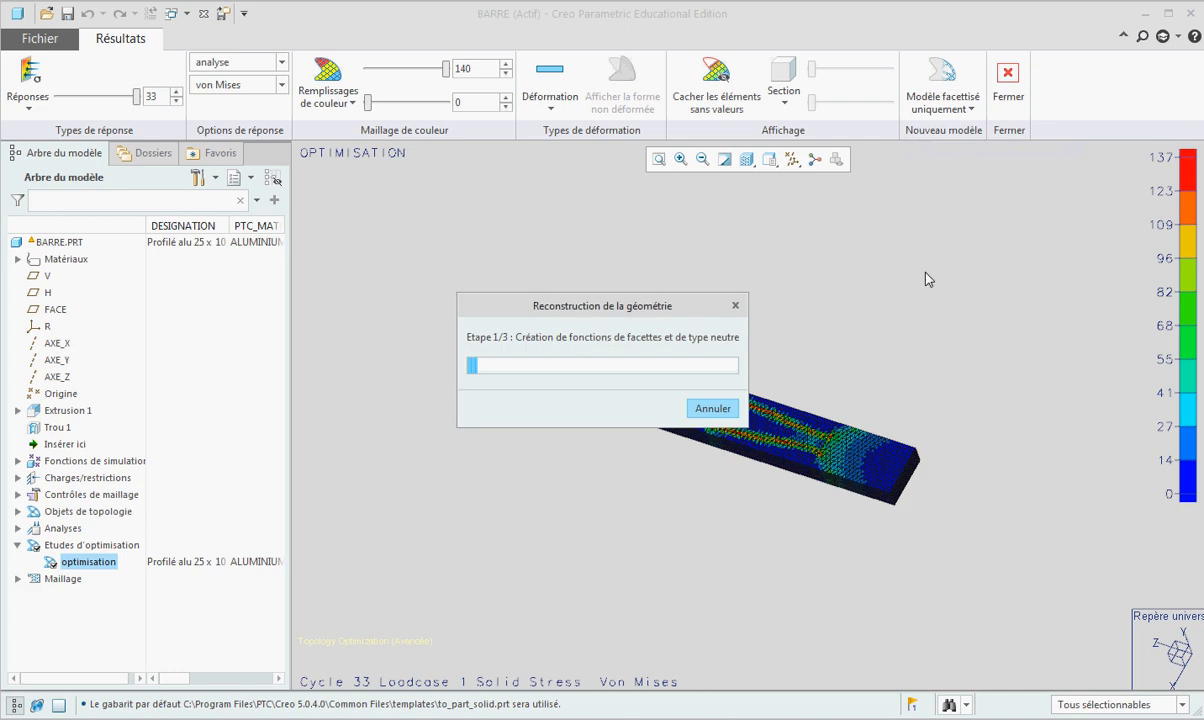
{"action": "left_click", "coordinate": [891, 172]}
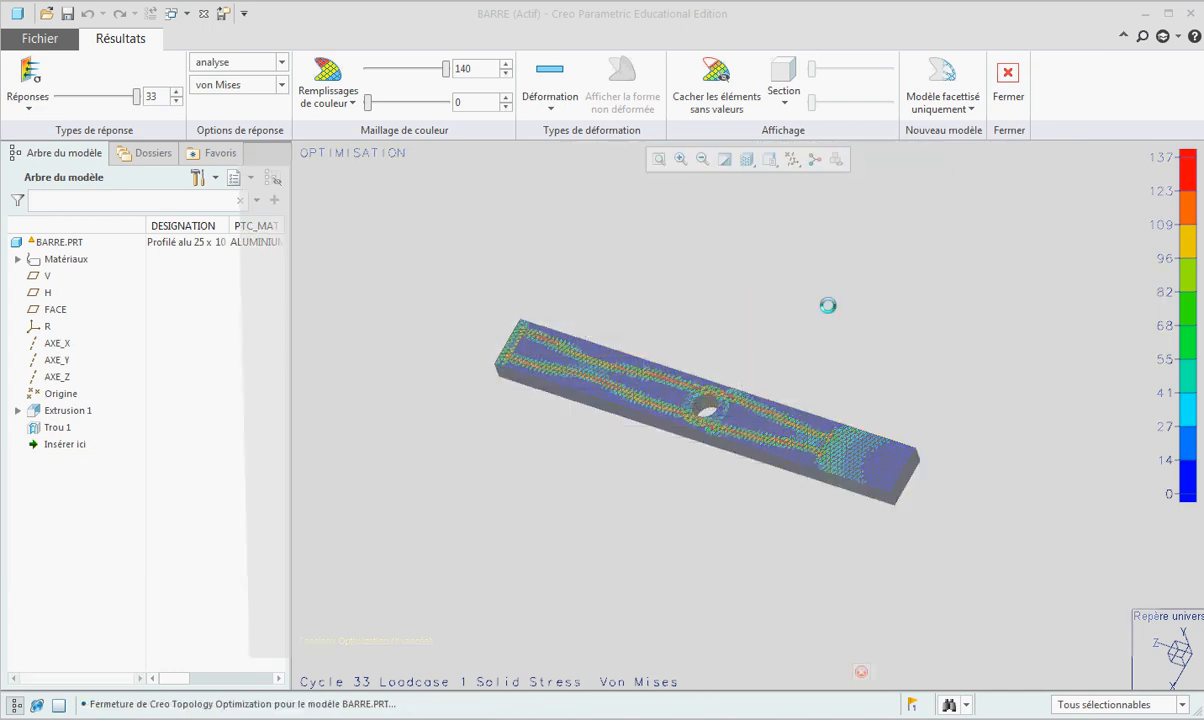
{"action": "mouse_move", "coordinate": [815, 324]}
{"action": "middle_mouse_down"}
{"action": "mouse_move", "coordinate": [777, 294]}
{"action": "mouse_move", "coordinate": [683, 408]}
{"action": "mouse_move", "coordinate": [733, 380]}
{"action": "mouse_move", "coordinate": [656, 363]}
{"action": "mouse_move", "coordinate": [665, 371]}
{"action": "middle_mouse_up"}
{"action": "scroll", "coordinate": [733, 384], "scroll_direction": "up", "scroll_amount": 4}
{"action": "scroll", "coordinate": [722, 345], "scroll_direction": "down", "scroll_amount": 4}
{"action": "middle_click_drag", "start_coordinate": [636, 422], "coordinate": [648, 567]}
{"action": "scroll", "coordinate": [648, 567], "scroll_direction": "down", "scroll_amount": 1}
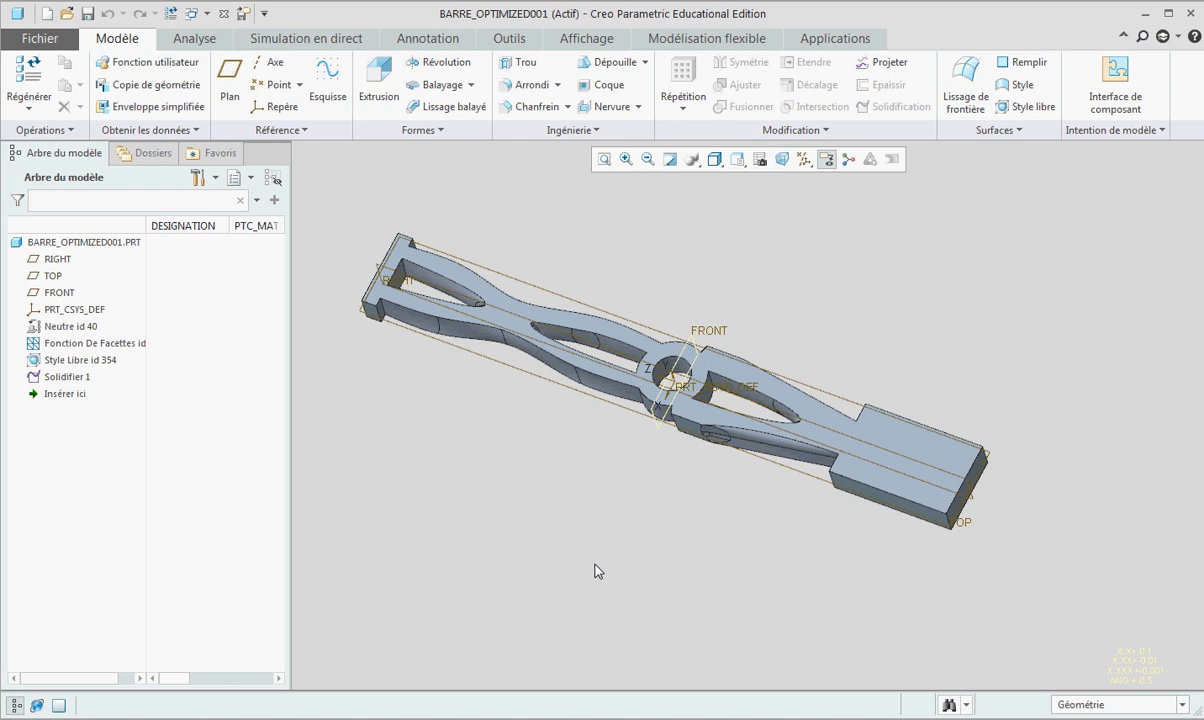
Step: Assign the Aluminium_6060_T6 material to the optimized part in its model properties
{"action": "left_click", "coordinate": [40, 38]}
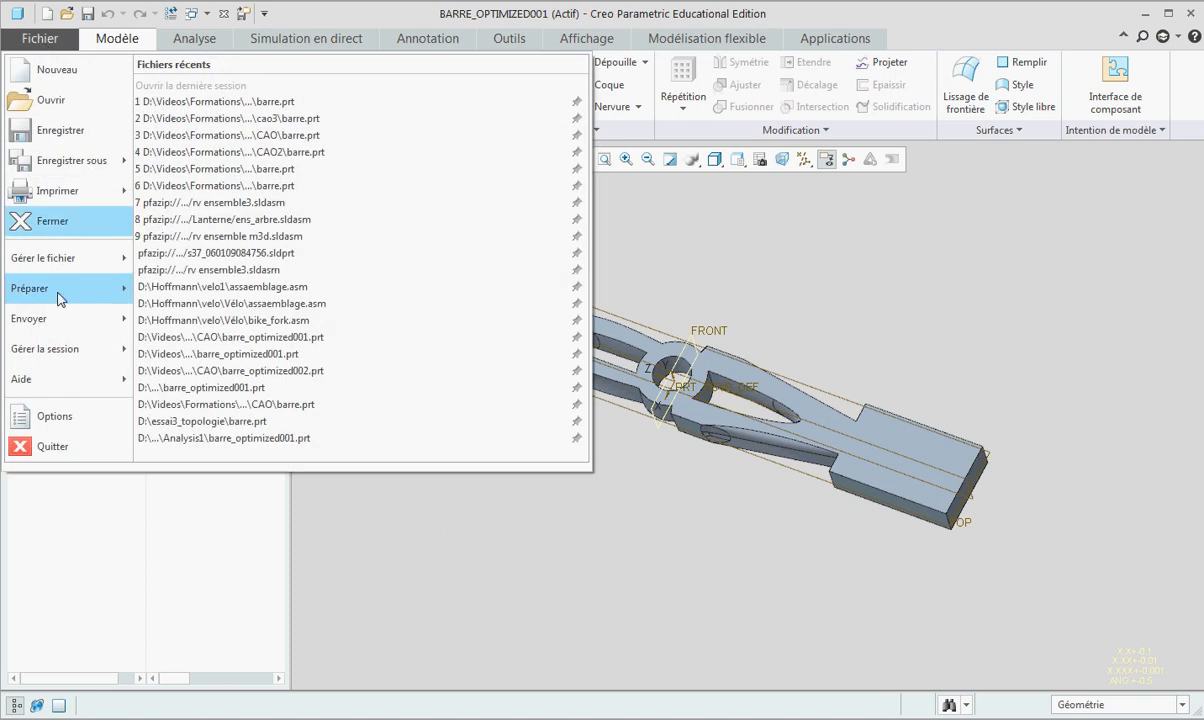
{"action": "mouse_move", "coordinate": [60, 298]}
{"action": "left_click", "coordinate": [250, 96]}
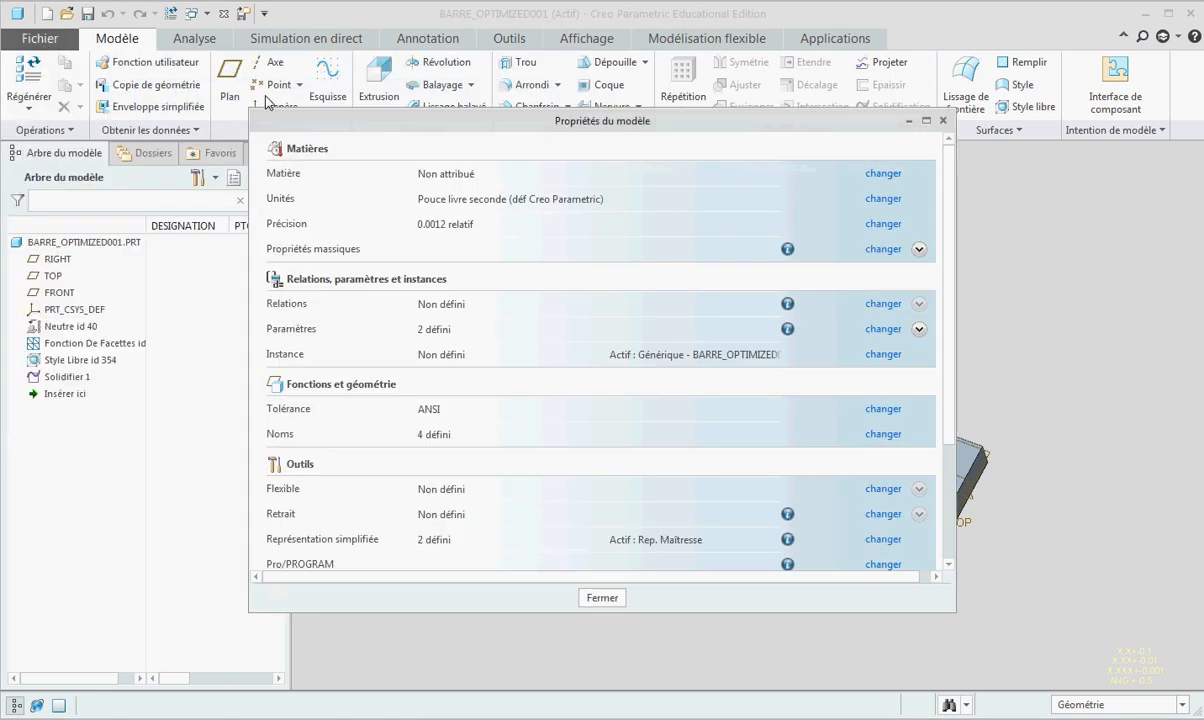
{"action": "left_click", "coordinate": [884, 177]}
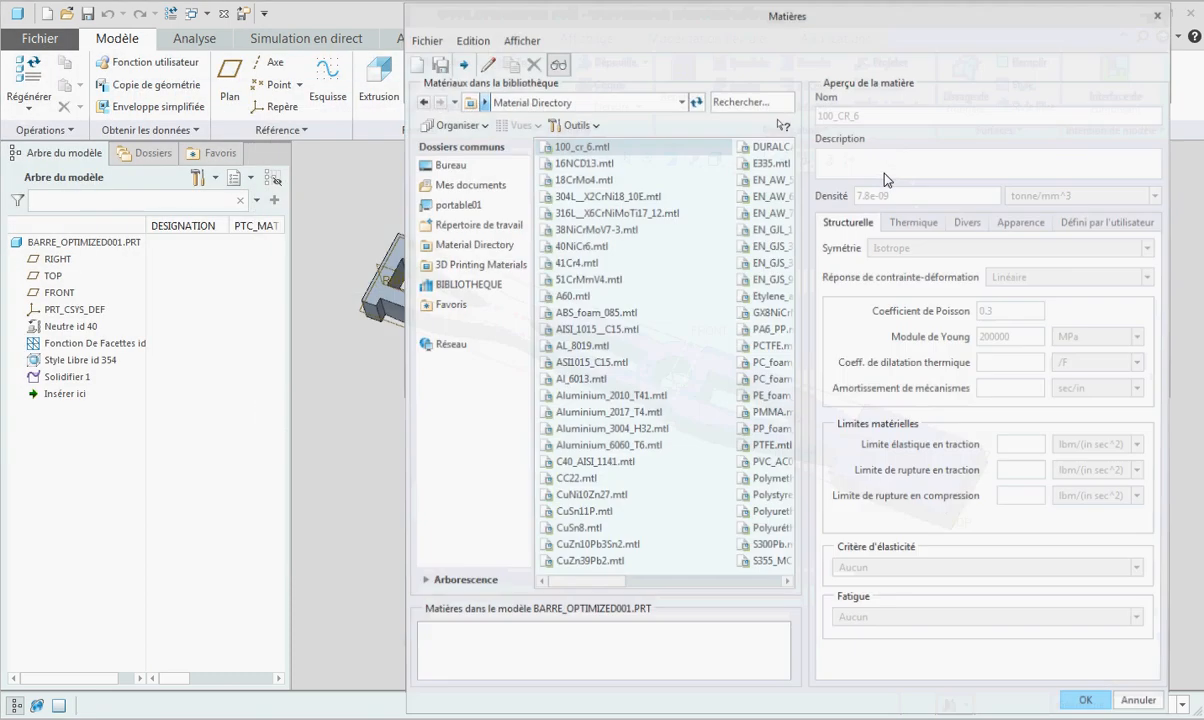
{"action": "double_click", "coordinate": [592, 452]}
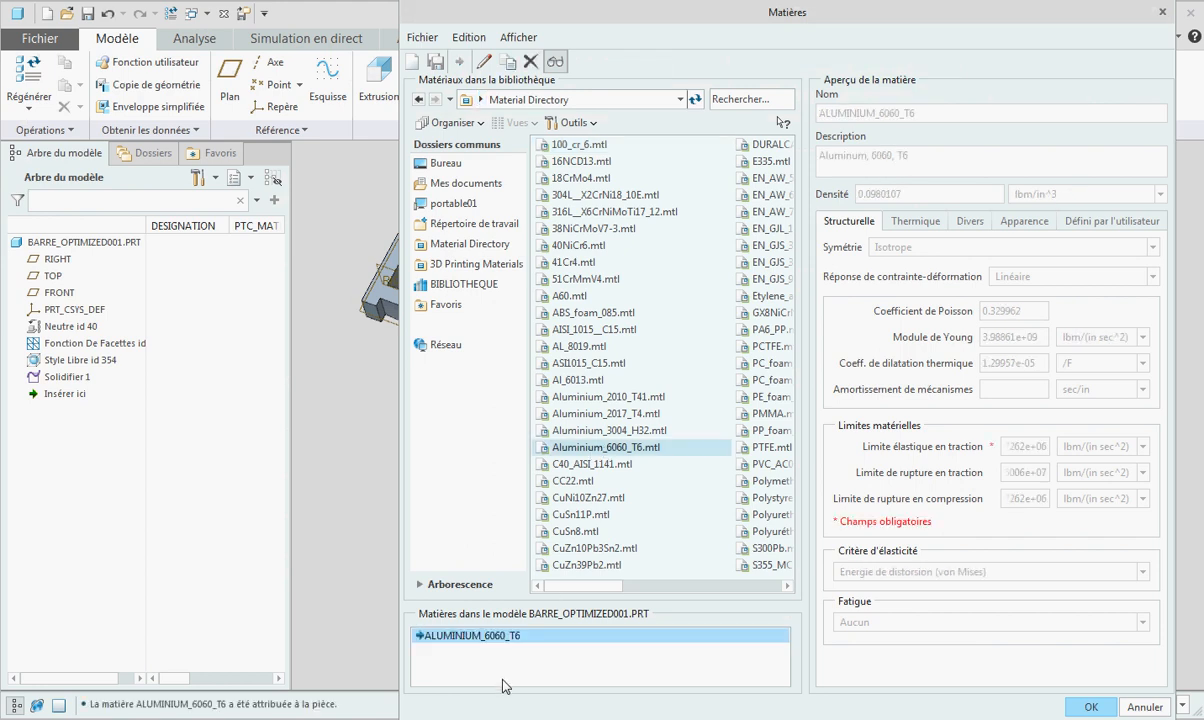
{"action": "left_click", "coordinate": [1091, 707]}
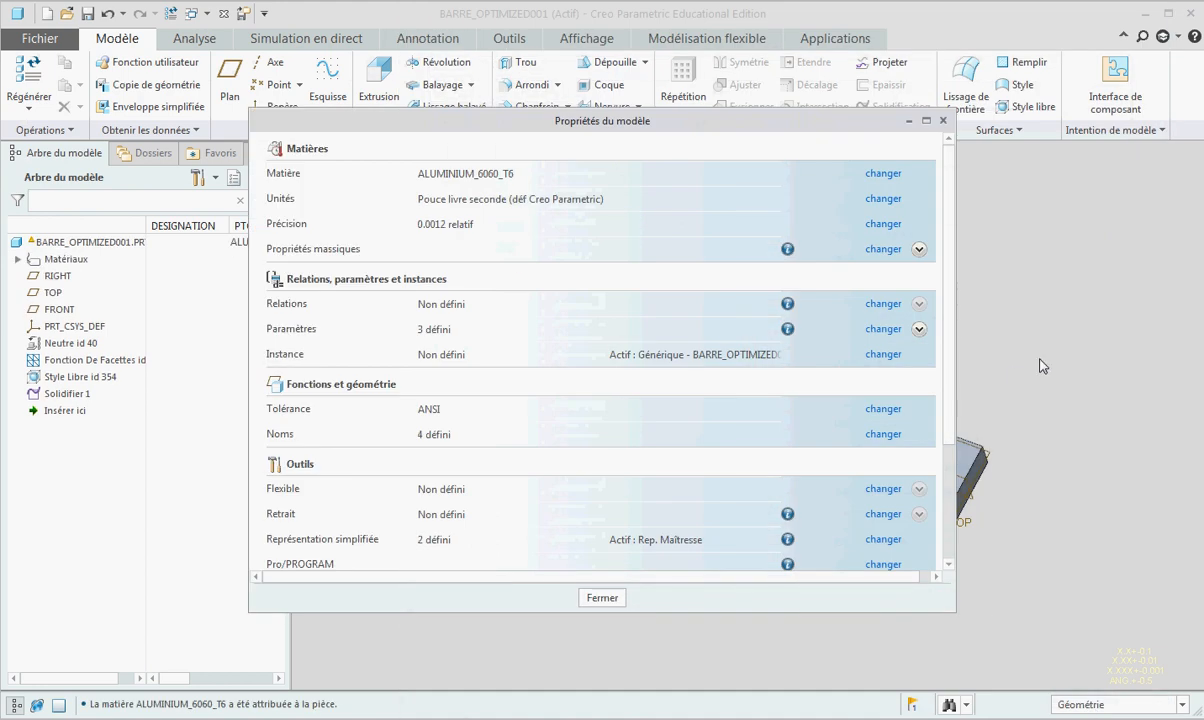
Step: Change the part's unit system to Millimètre Newton Seconde (mmNs), converting the dimensions, and close the model properties
{"action": "left_click", "coordinate": [882, 200]}
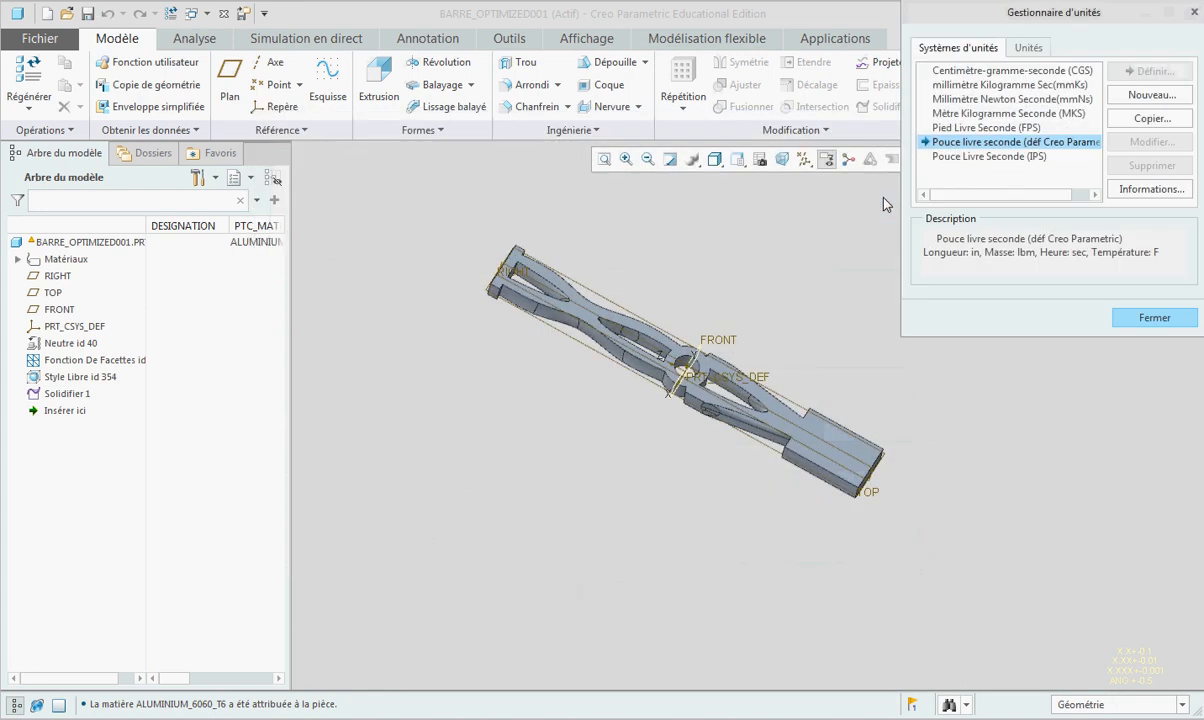
{"action": "left_click", "coordinate": [1014, 99]}
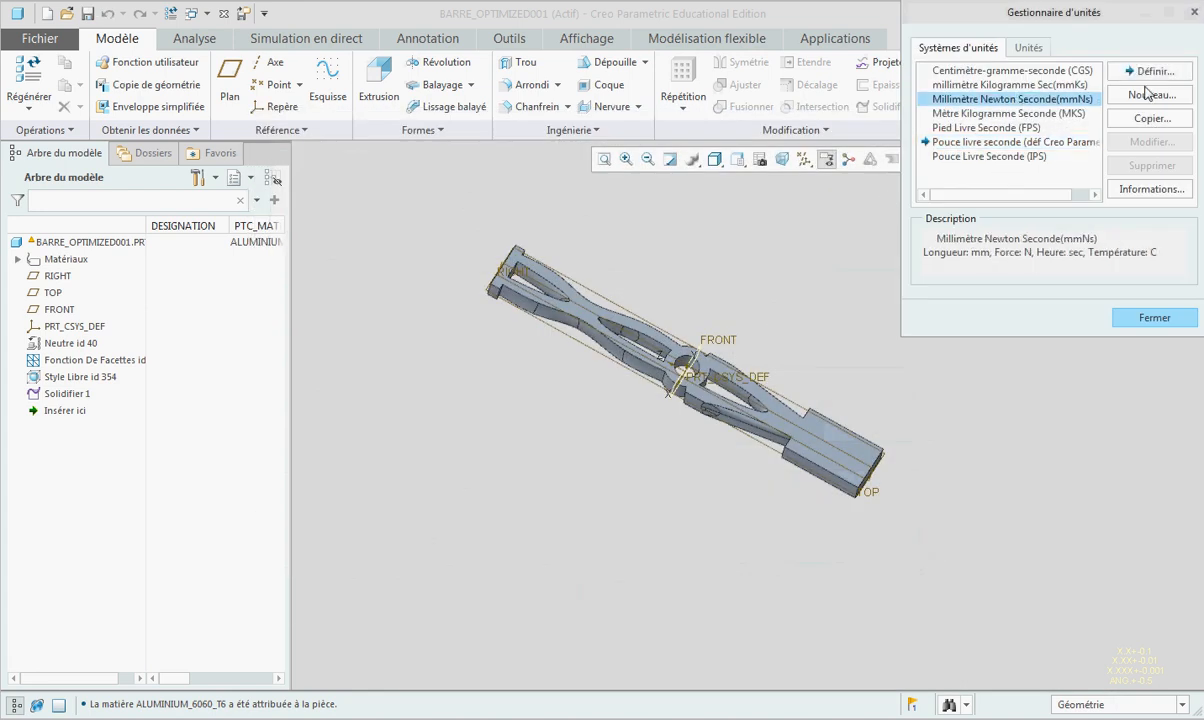
{"action": "left_click", "coordinate": [1155, 72]}
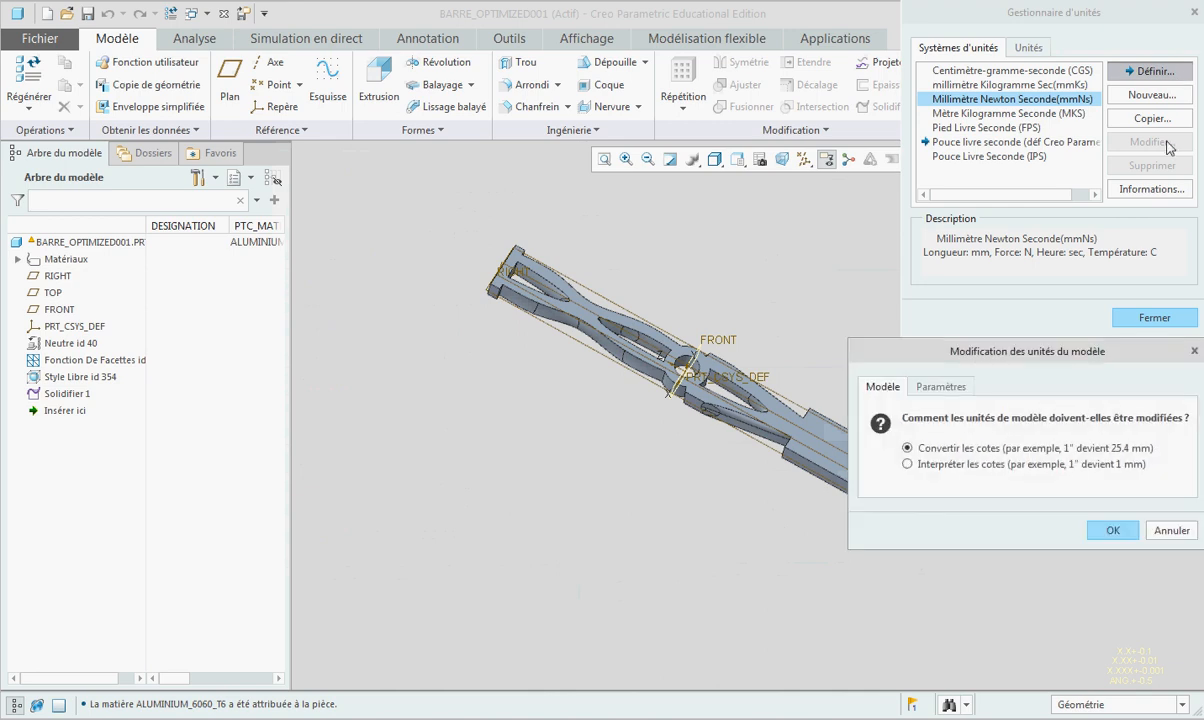
{"action": "left_click", "coordinate": [1110, 532]}
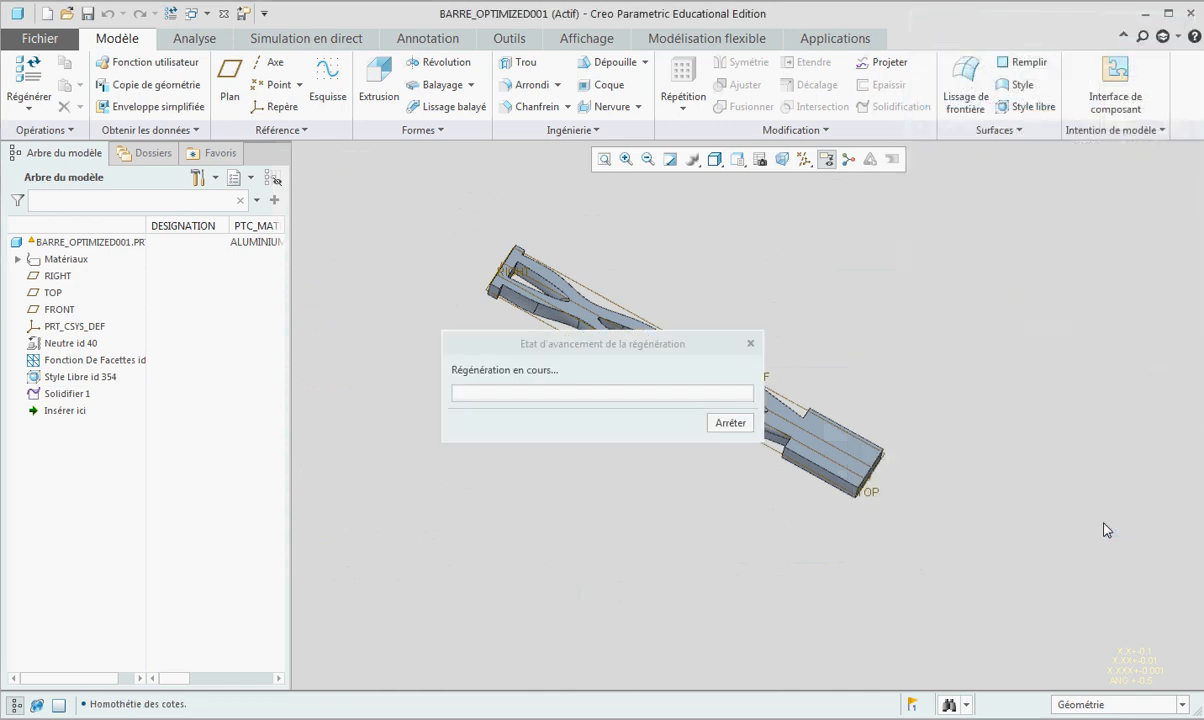
{"action": "left_click", "coordinate": [1132, 317]}
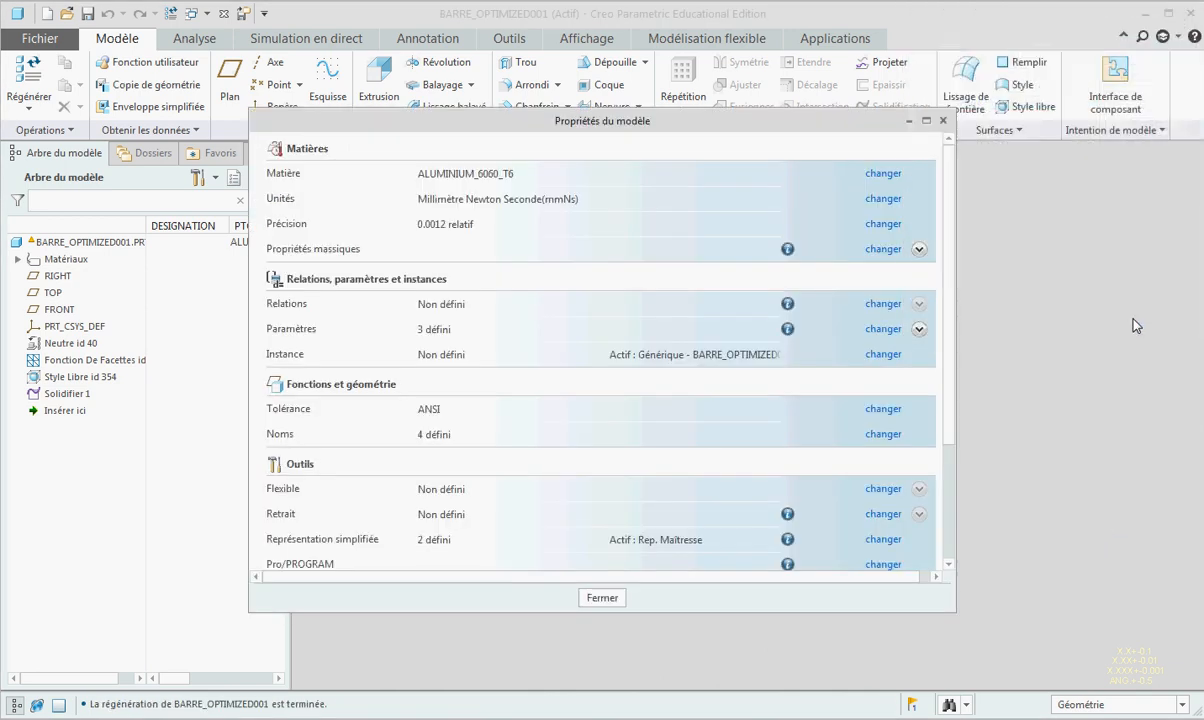
{"action": "left_click", "coordinate": [605, 598]}
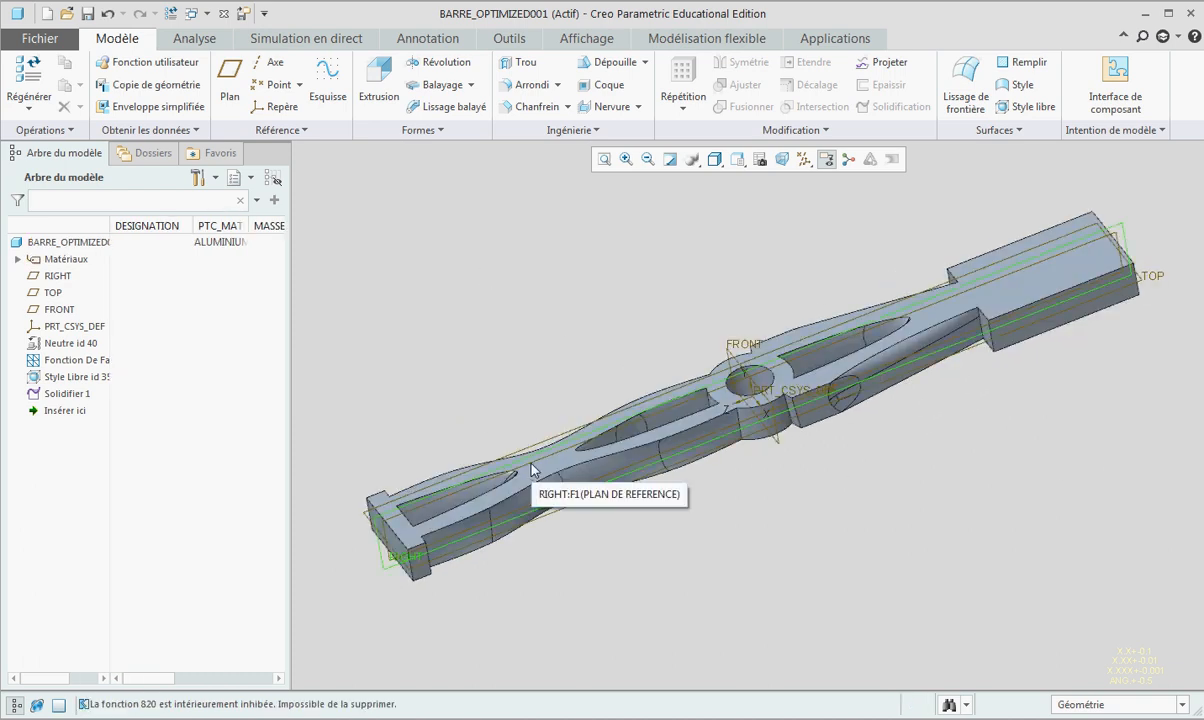
Step: Start an Extrude sketch on the optimized bar's flat upper face and orient the view parallel to the sketch plane
{"action": "scroll", "coordinate": [499, 436], "scroll_direction": "up", "scroll_amount": 5}
{"action": "left_click", "coordinate": [573, 459]}
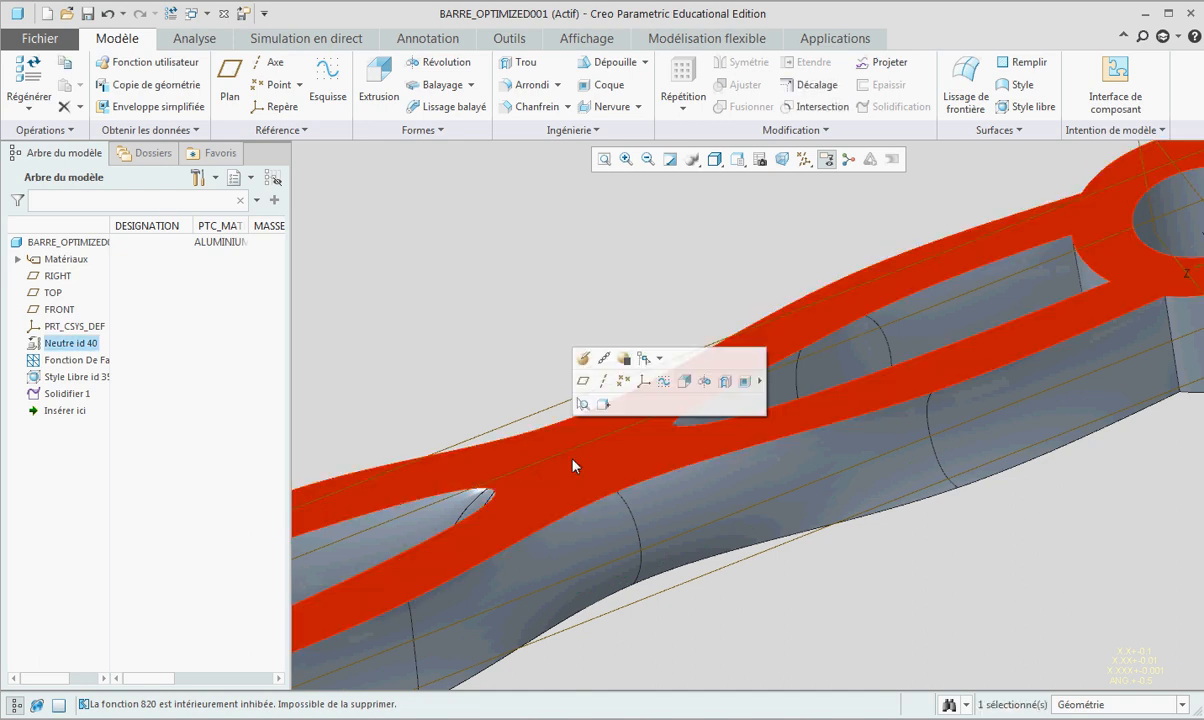
{"action": "left_click", "coordinate": [378, 86]}
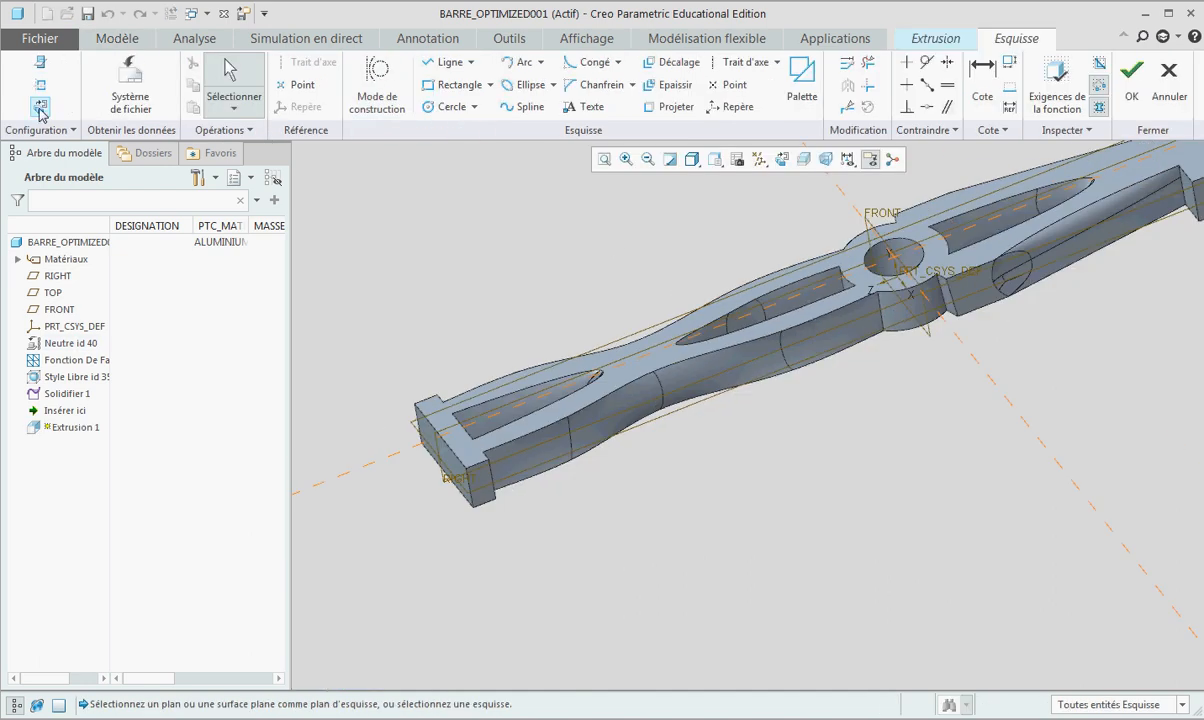
{"action": "left_click", "coordinate": [40, 107]}
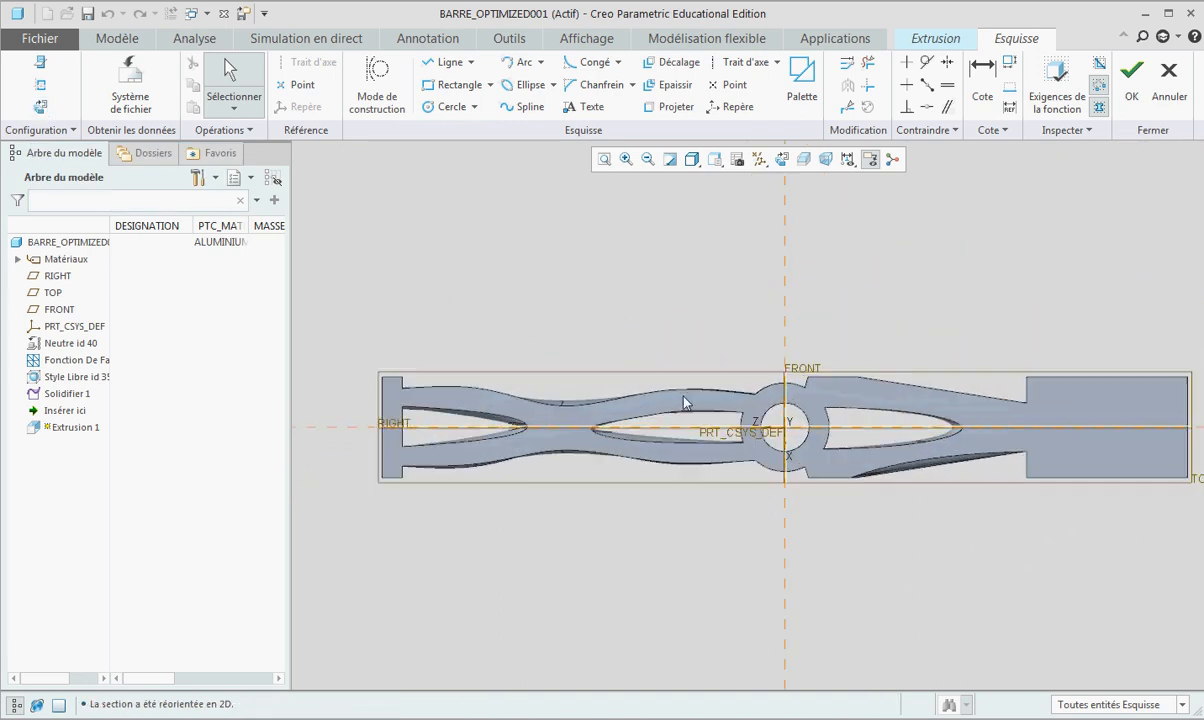
{"action": "scroll", "coordinate": [415, 408], "scroll_direction": "up", "scroll_amount": 2}
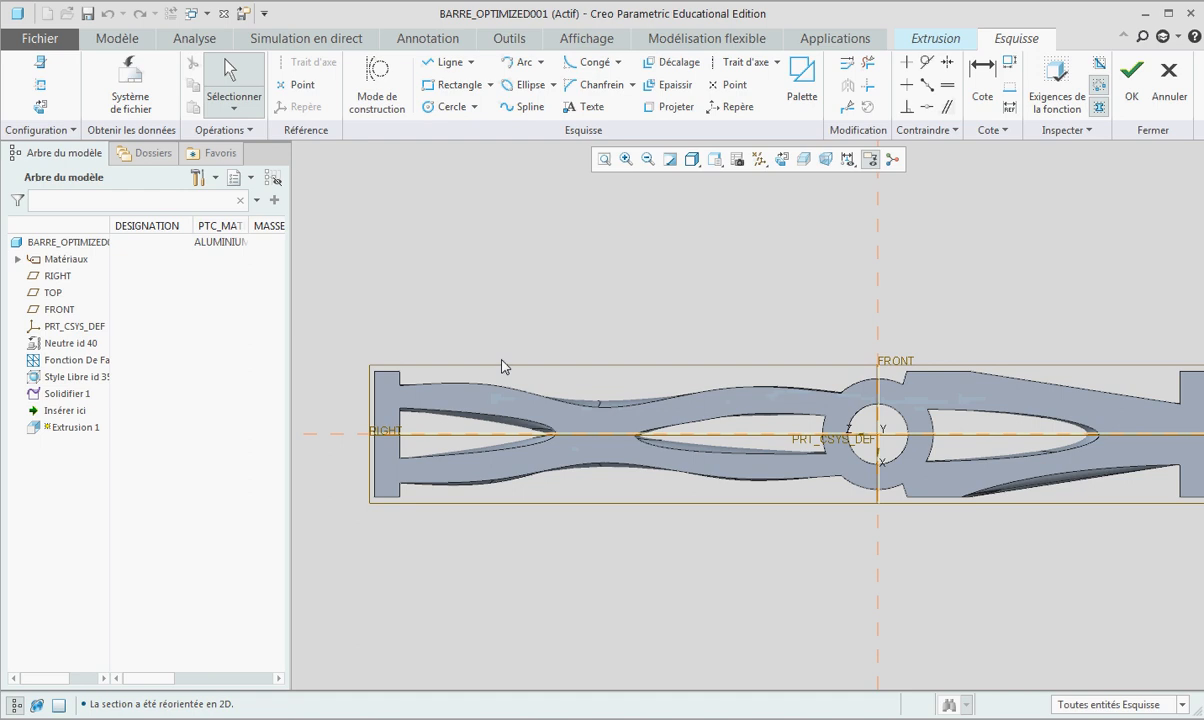
{"action": "scroll", "coordinate": [503, 367], "scroll_direction": "down", "scroll_amount": 1}
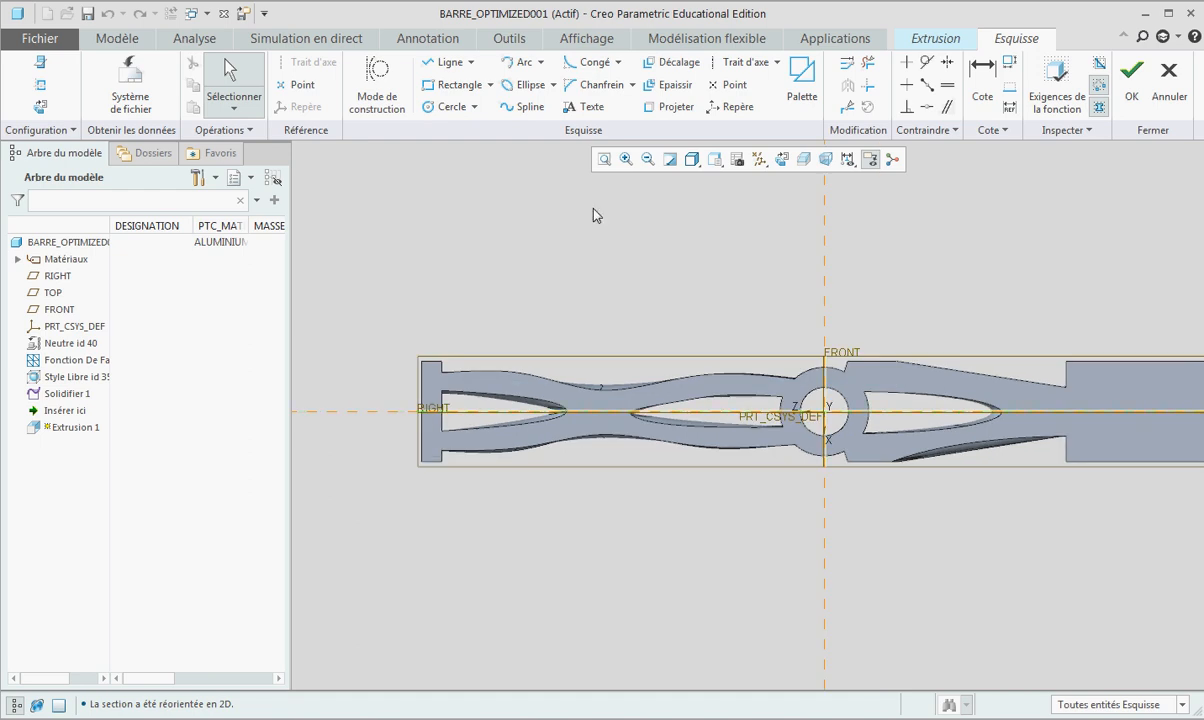
Step: Draw a horizontal centerline along the bar's lengthwise axis, on the RIGHT plane reference
{"action": "left_click", "coordinate": [749, 70]}
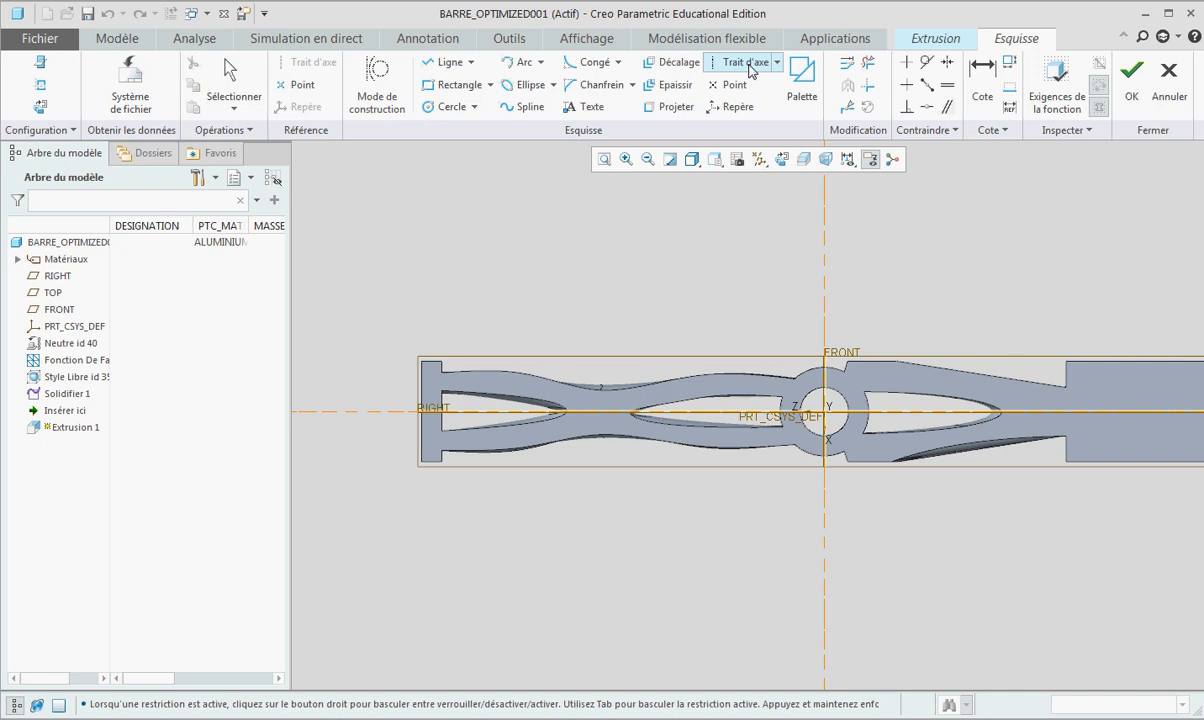
{"action": "left_click", "coordinate": [334, 412]}
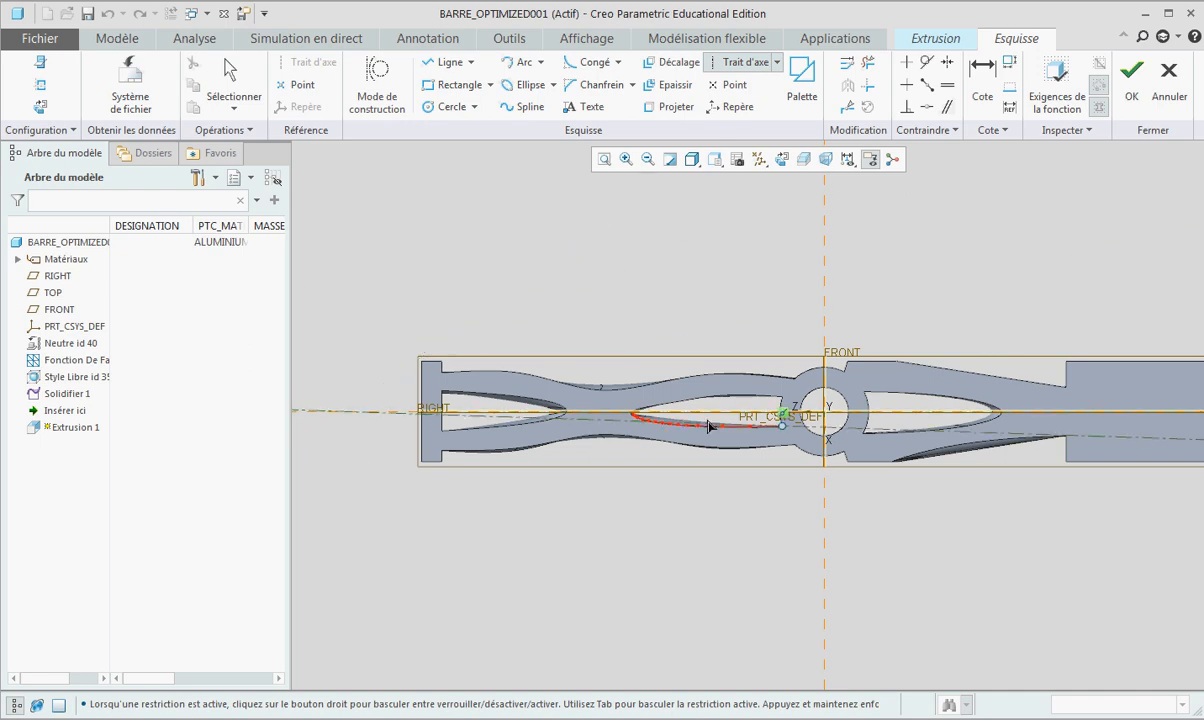
{"action": "left_click", "coordinate": [660, 411]}
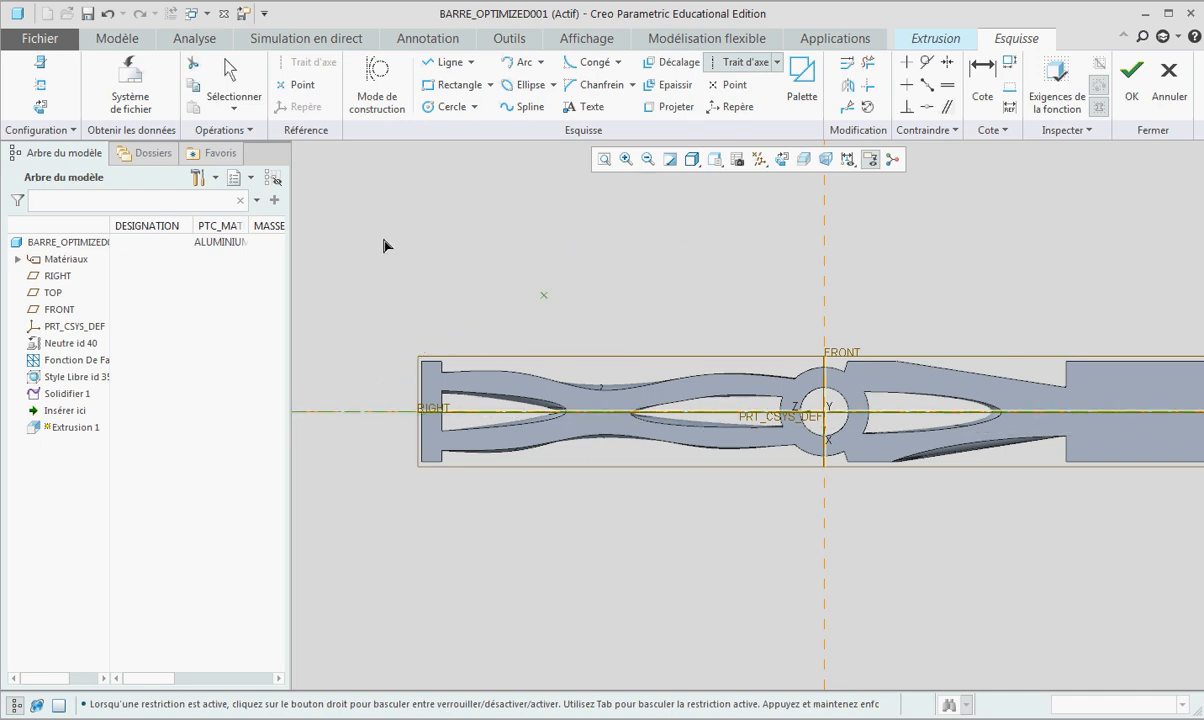
{"action": "left_click", "coordinate": [229, 80]}
{"action": "left_click", "coordinate": [499, 249]}
{"action": "scroll", "coordinate": [499, 249], "scroll_direction": "up", "scroll_amount": 1}
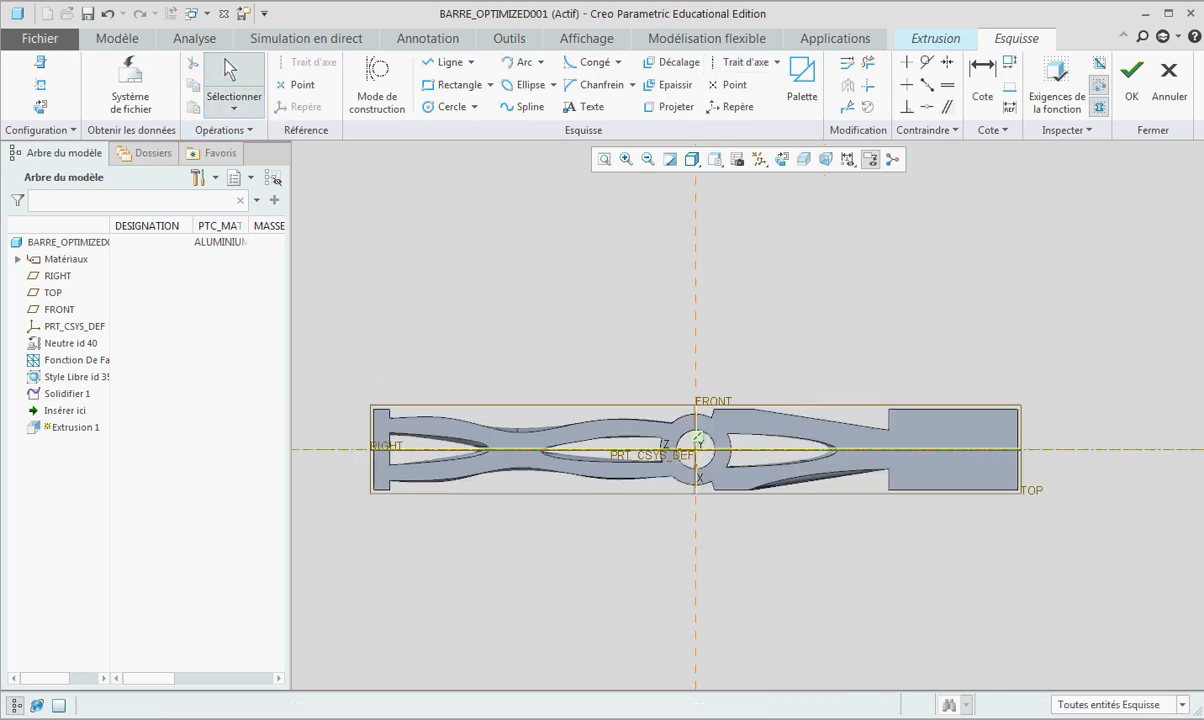
Step: Add the narrow end block's inner face and the adjoining upper contour edges as sketch references
{"action": "left_click", "coordinate": [41, 88]}
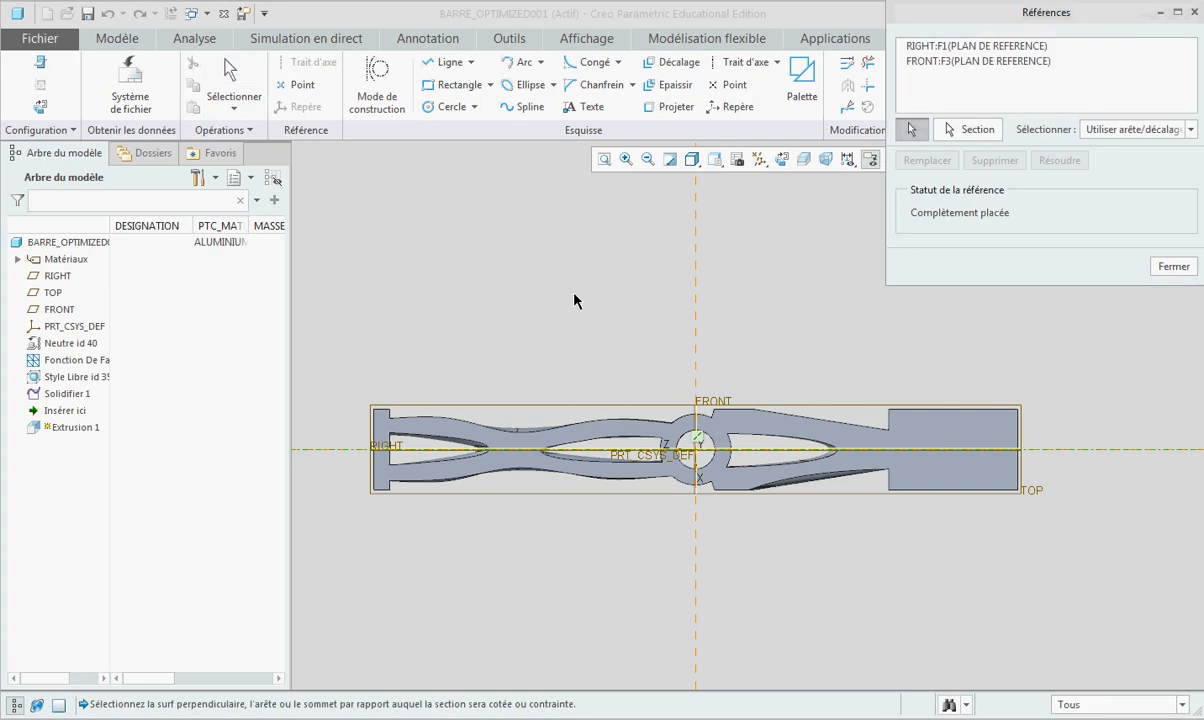
{"action": "scroll", "coordinate": [379, 440], "scroll_direction": "down", "scroll_amount": 2}
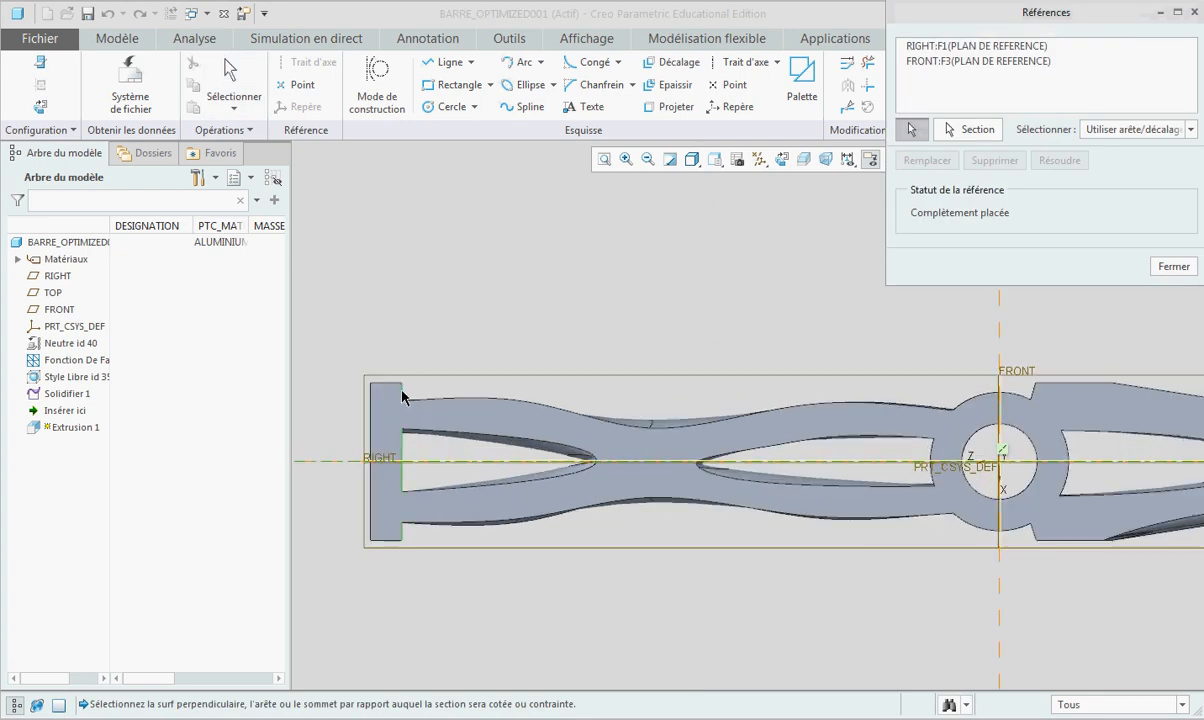
{"action": "left_click", "coordinate": [402, 397]}
{"action": "left_click", "coordinate": [426, 401]}
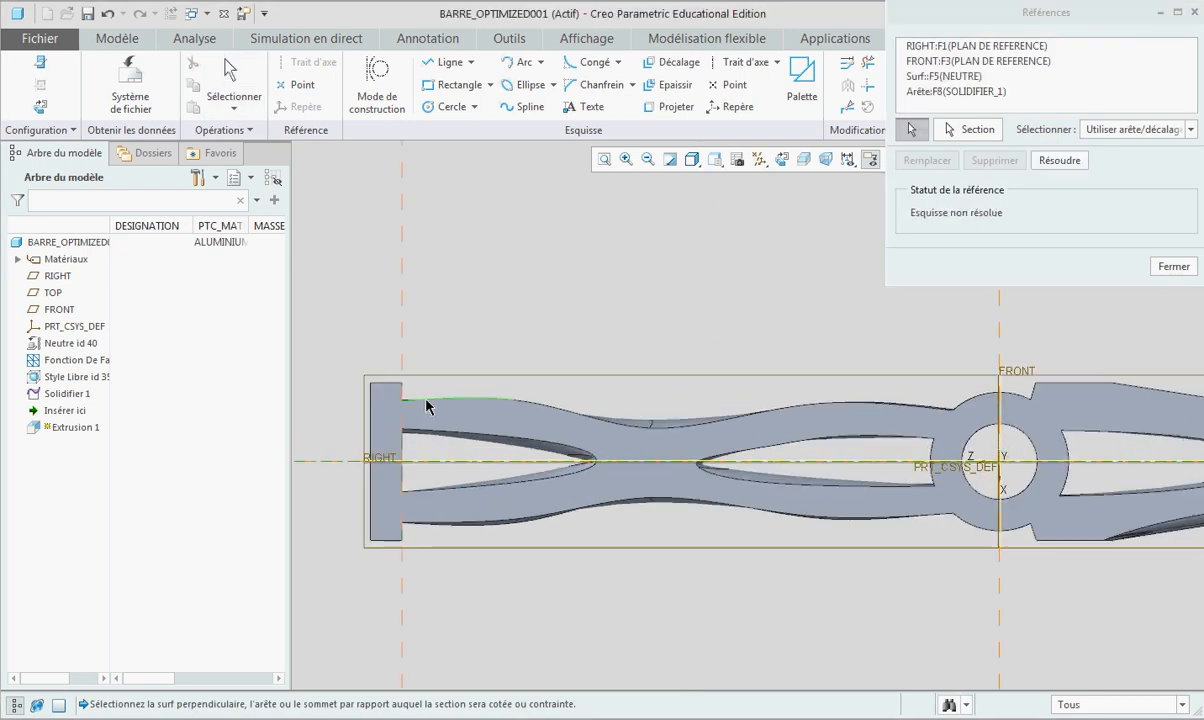
{"action": "left_click", "coordinate": [513, 405]}
{"action": "scroll", "coordinate": [700, 430], "scroll_direction": "down", "scroll_amount": 2}
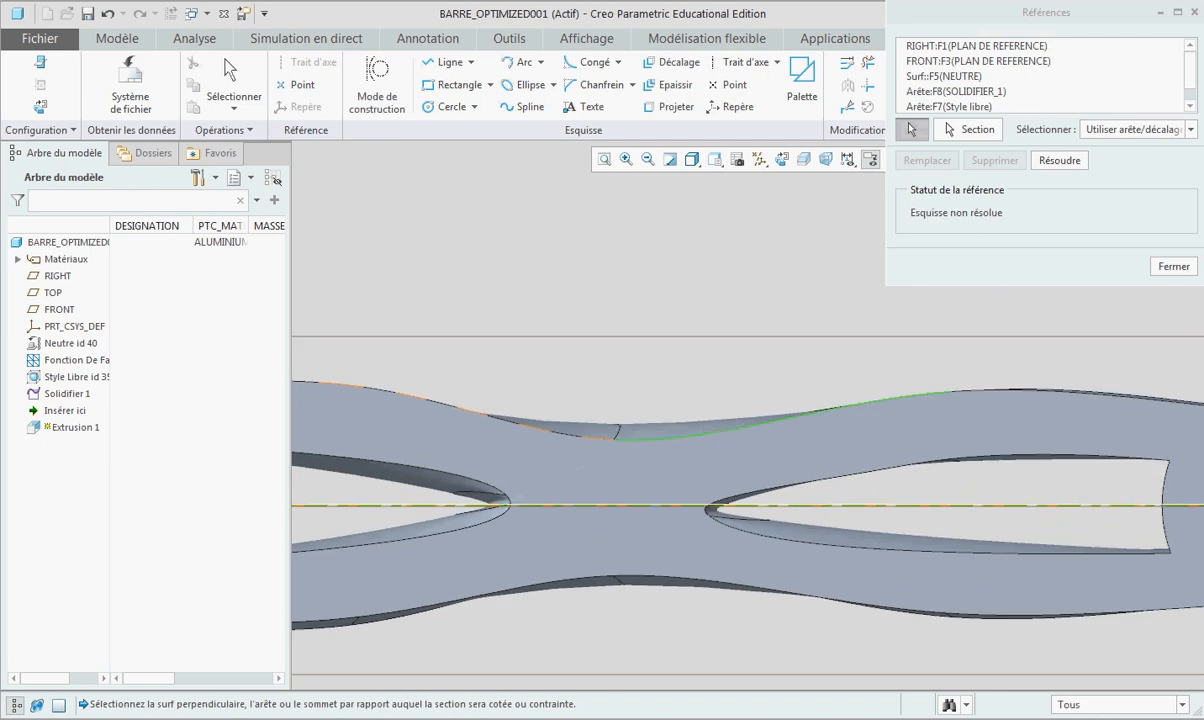
Step: Add the remaining upper contour edges, the hub's outer arc and the wide block's inner face as references, then finish reference selection
{"action": "scroll", "coordinate": [551, 449], "scroll_direction": "up", "scroll_amount": 3}
{"action": "scroll", "coordinate": [700, 433], "scroll_direction": "down", "scroll_amount": 2}
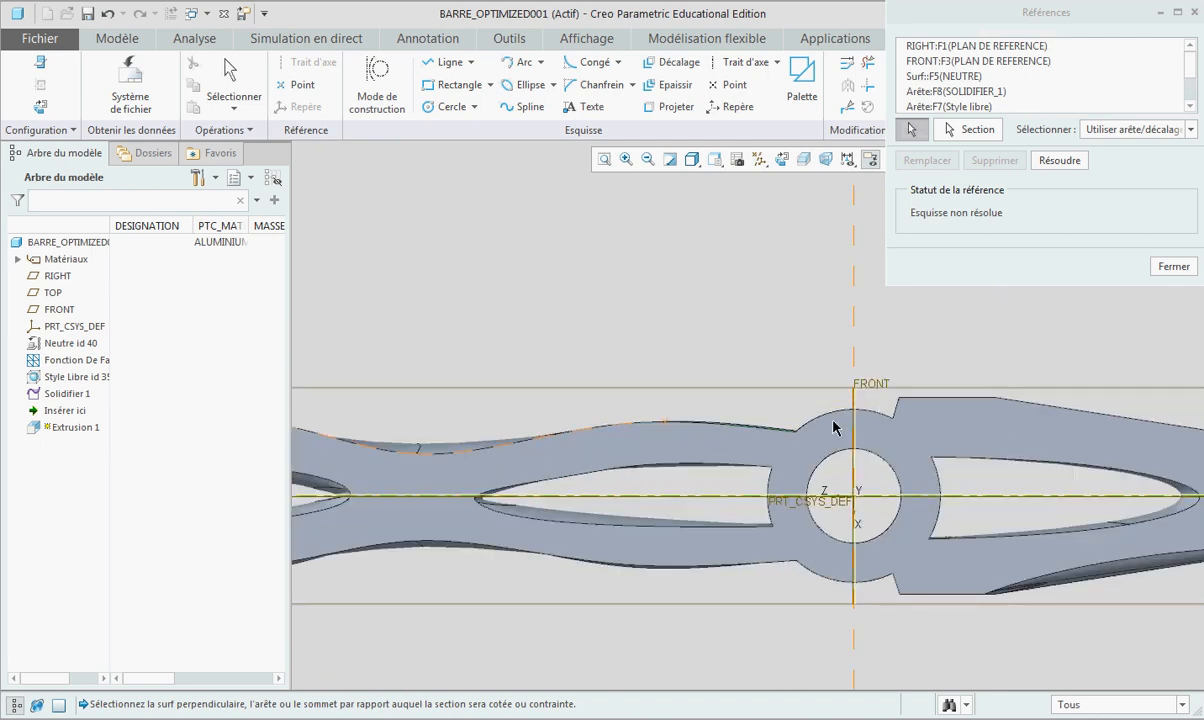
{"action": "scroll", "coordinate": [860, 390], "scroll_direction": "down", "scroll_amount": 4}
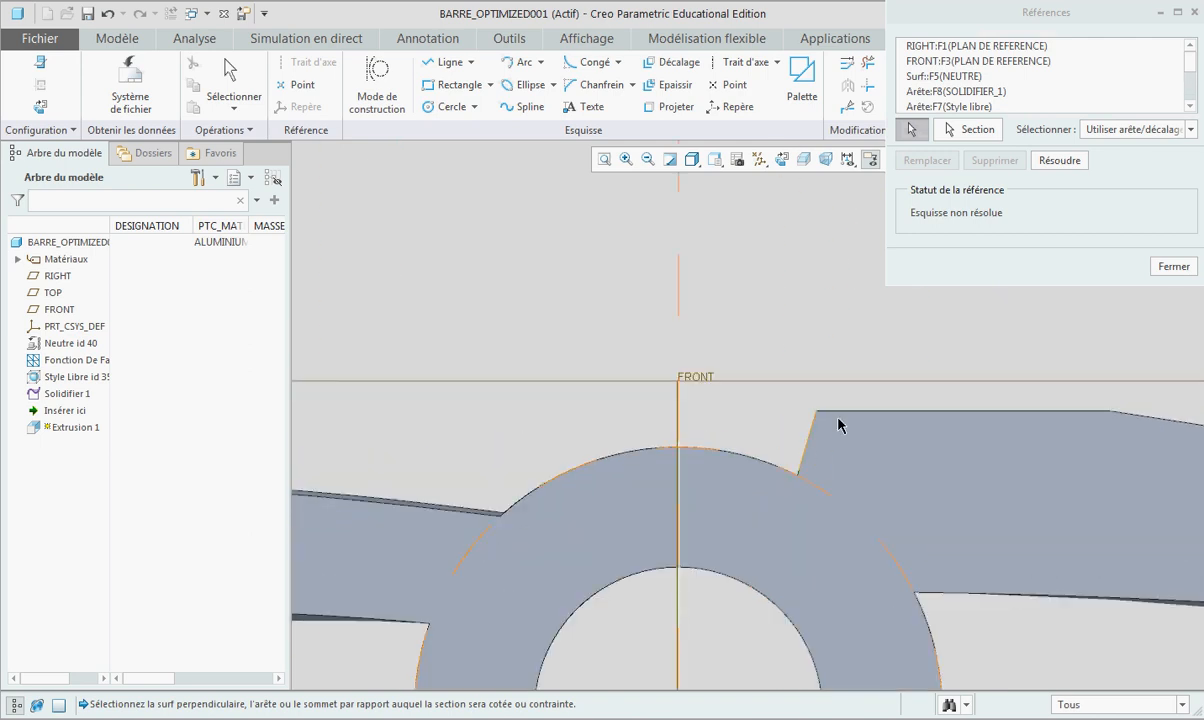
{"action": "scroll", "coordinate": [840, 408], "scroll_direction": "up", "scroll_amount": 4}
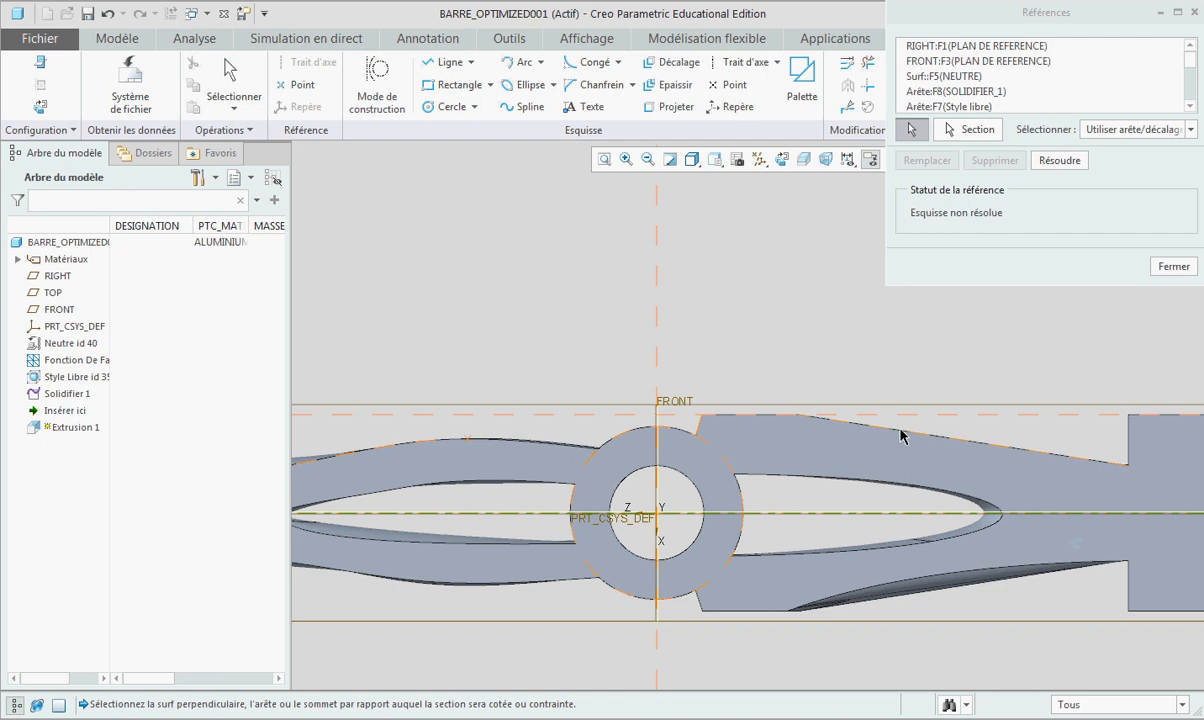
{"action": "left_click", "coordinate": [1133, 438]}
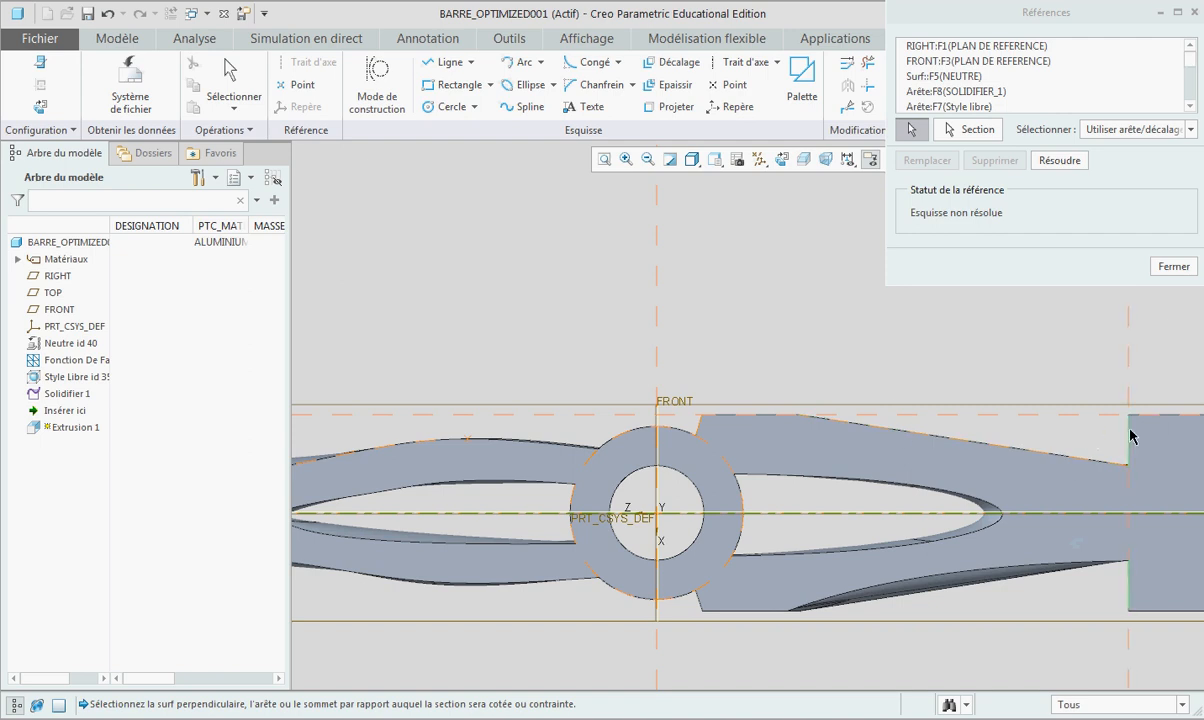
{"action": "left_click", "coordinate": [1172, 266]}
{"action": "scroll", "coordinate": [1005, 328], "scroll_direction": "up", "scroll_amount": 3}
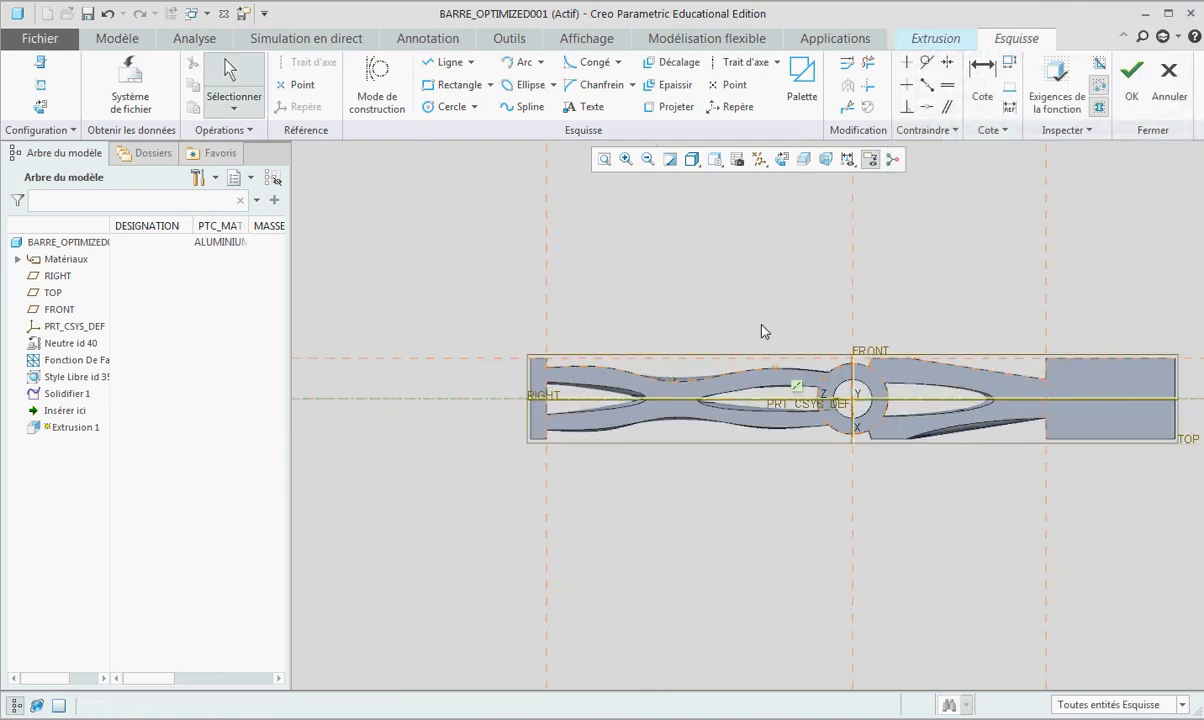
Step: Sketch a five-point spline from the narrow end block's upper inner corner down to the bar's upper contour, dropping about 2.4 mm
{"action": "scroll", "coordinate": [594, 356], "scroll_direction": "down", "scroll_amount": 4}
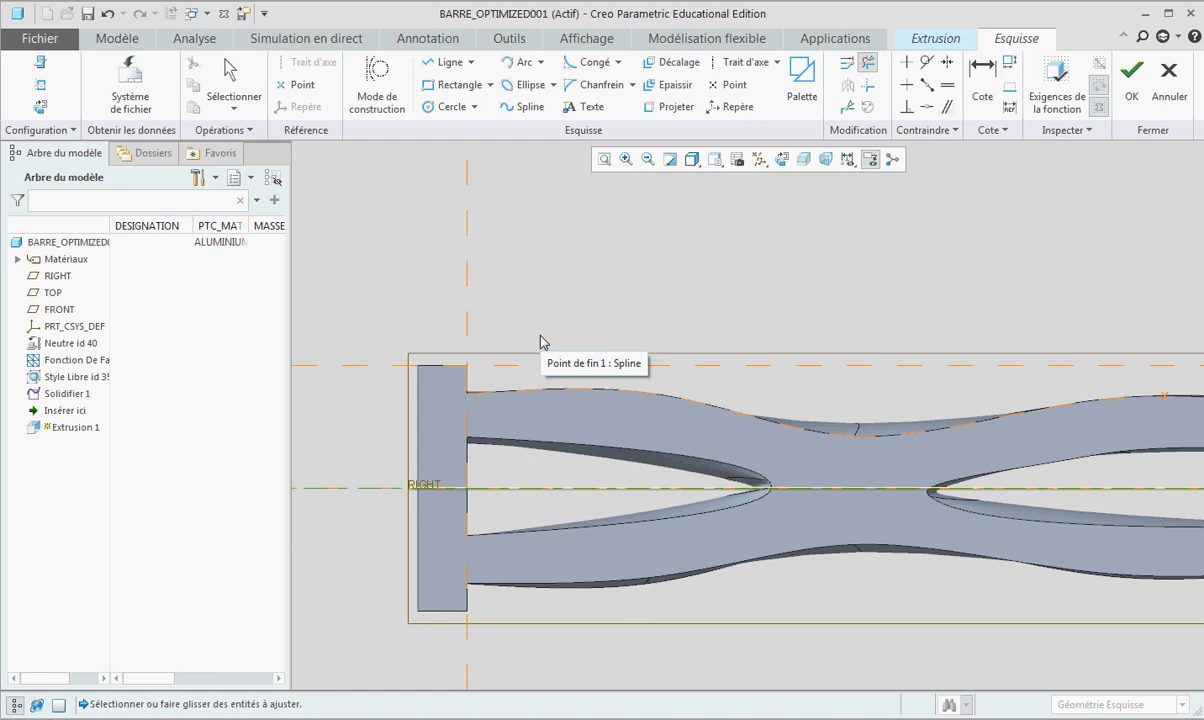
{"action": "left_click", "coordinate": [524, 106]}
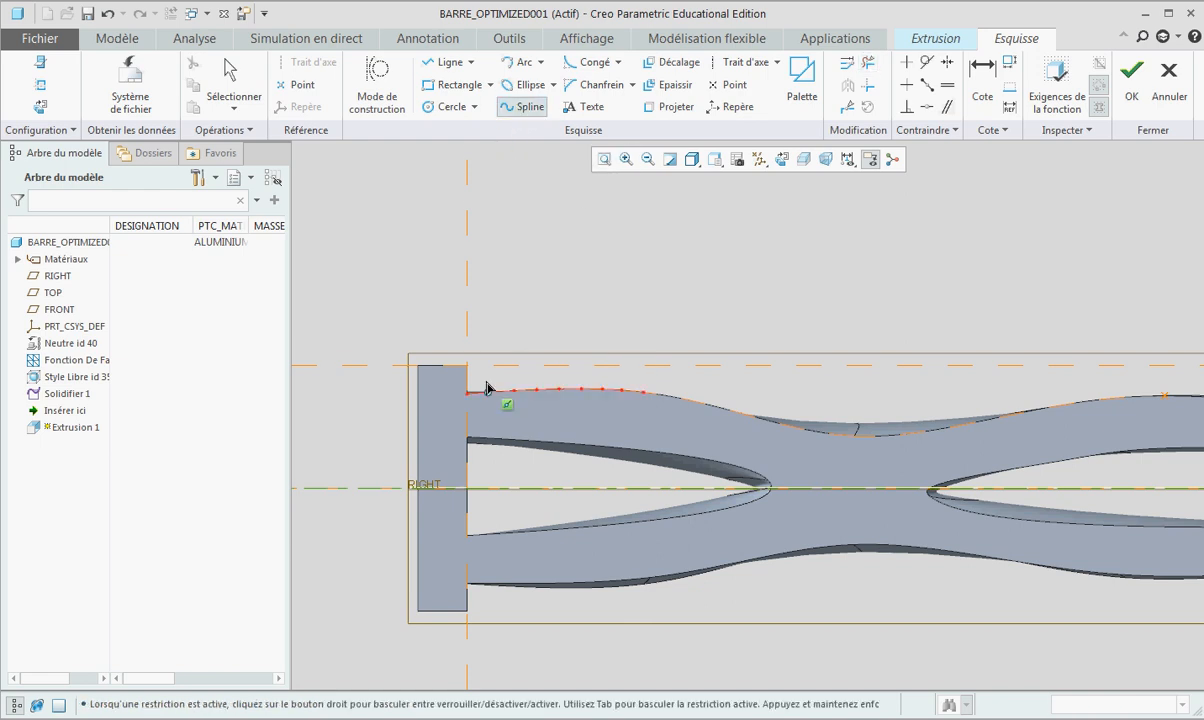
{"action": "scroll", "coordinate": [487, 388], "scroll_direction": "down", "scroll_amount": 3}
{"action": "left_click", "coordinate": [414, 321]}
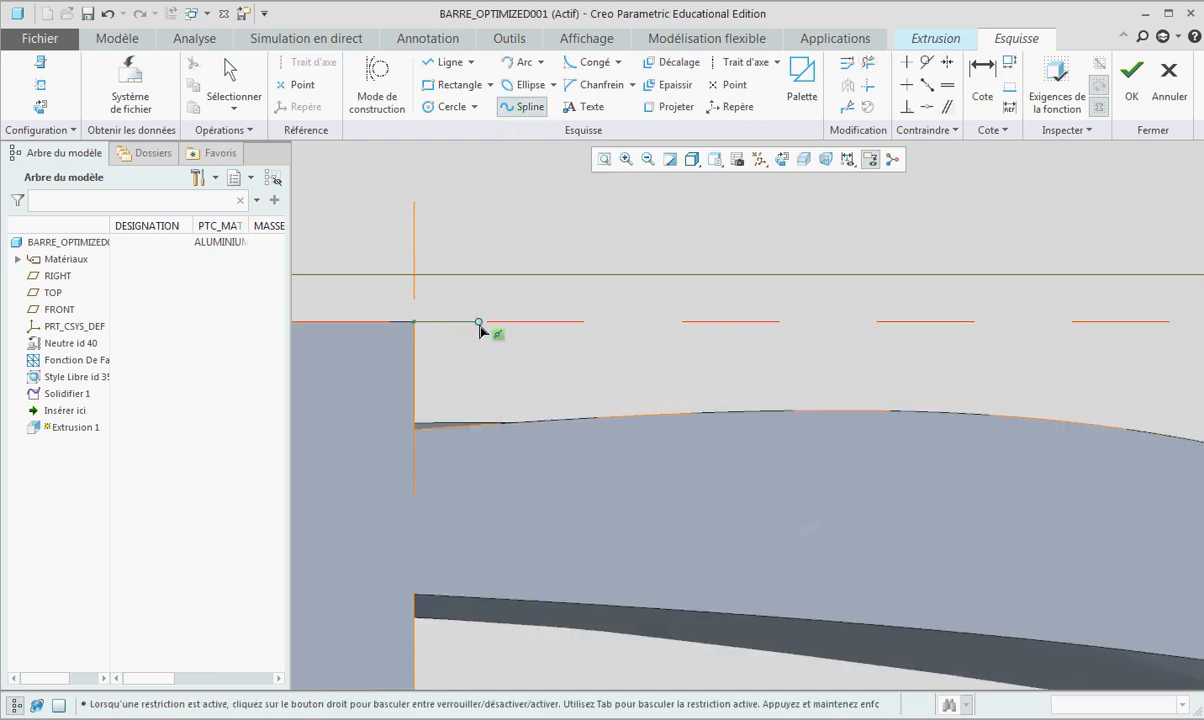
{"action": "left_click", "coordinate": [456, 321]}
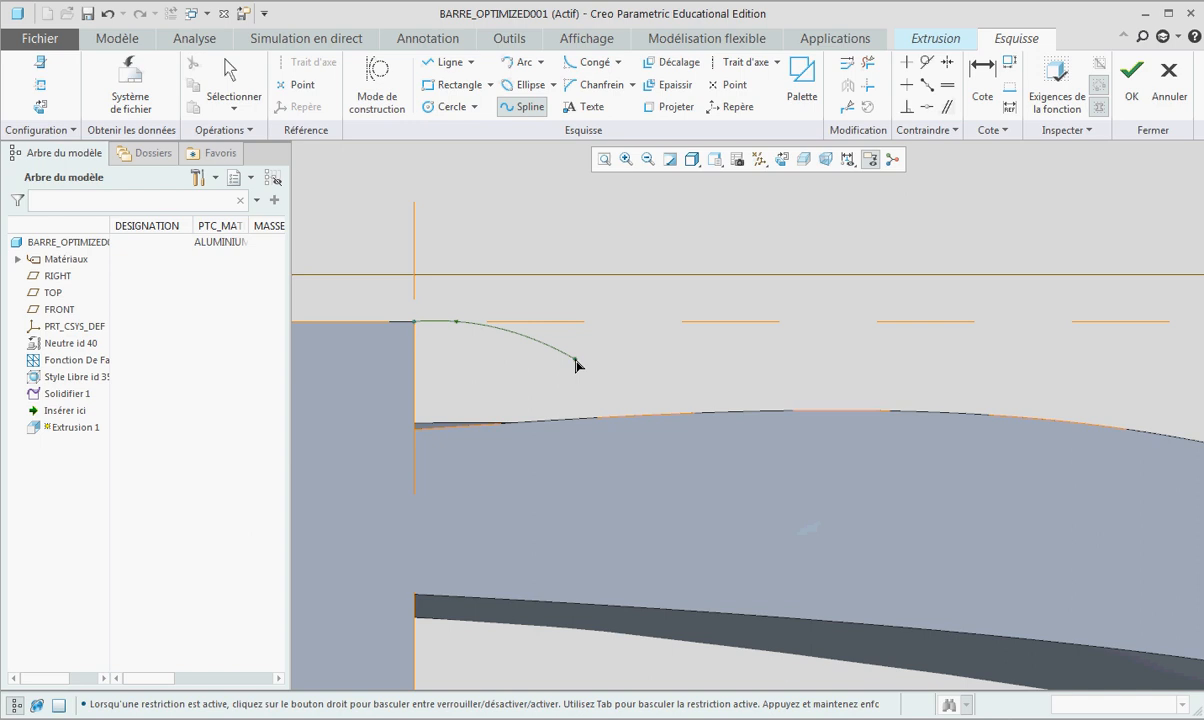
{"action": "left_click", "coordinate": [576, 360]}
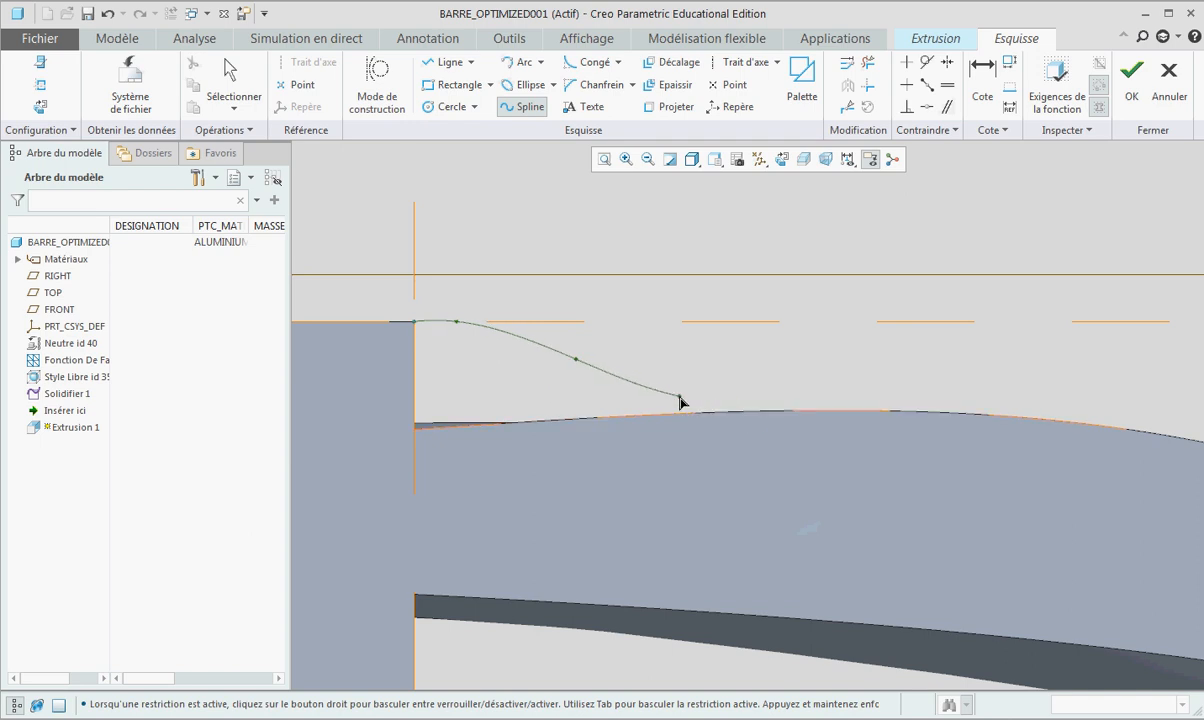
{"action": "left_click", "coordinate": [679, 398]}
{"action": "left_click", "coordinate": [793, 410]}
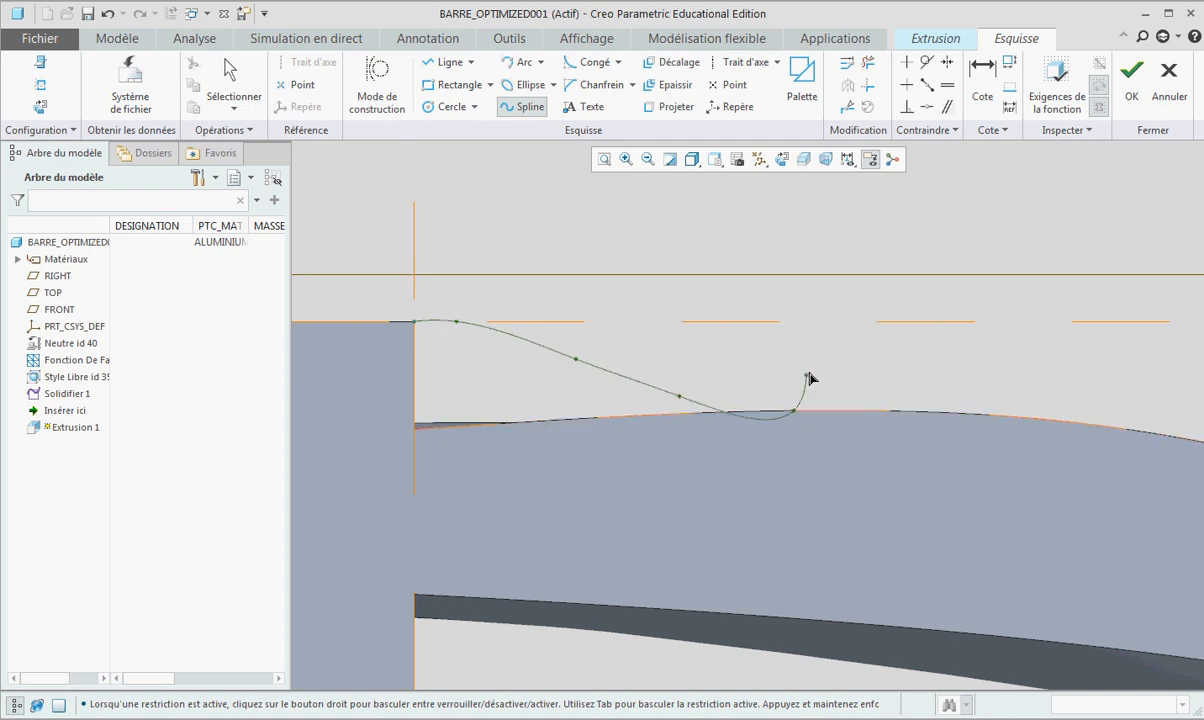
{"action": "middle_click", "coordinate": [810, 378]}
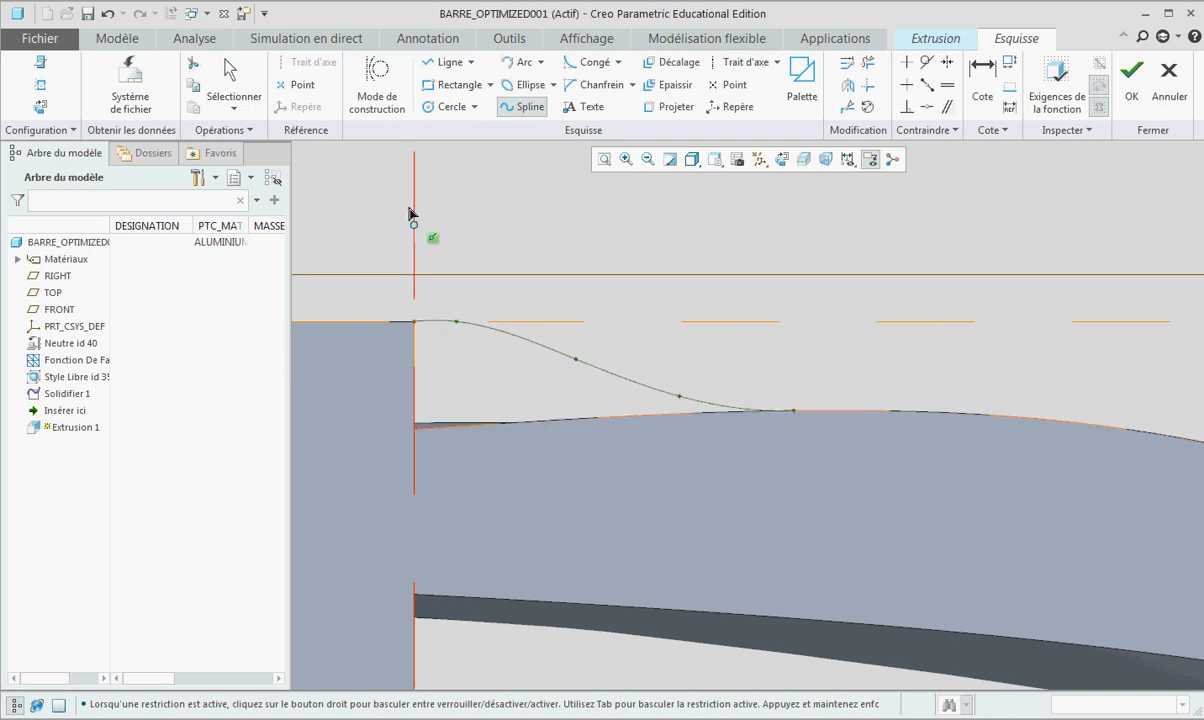
Step: Constrain the spline's start to be tangent to the narrow end block's upper edge
{"action": "left_click", "coordinate": [927, 66]}
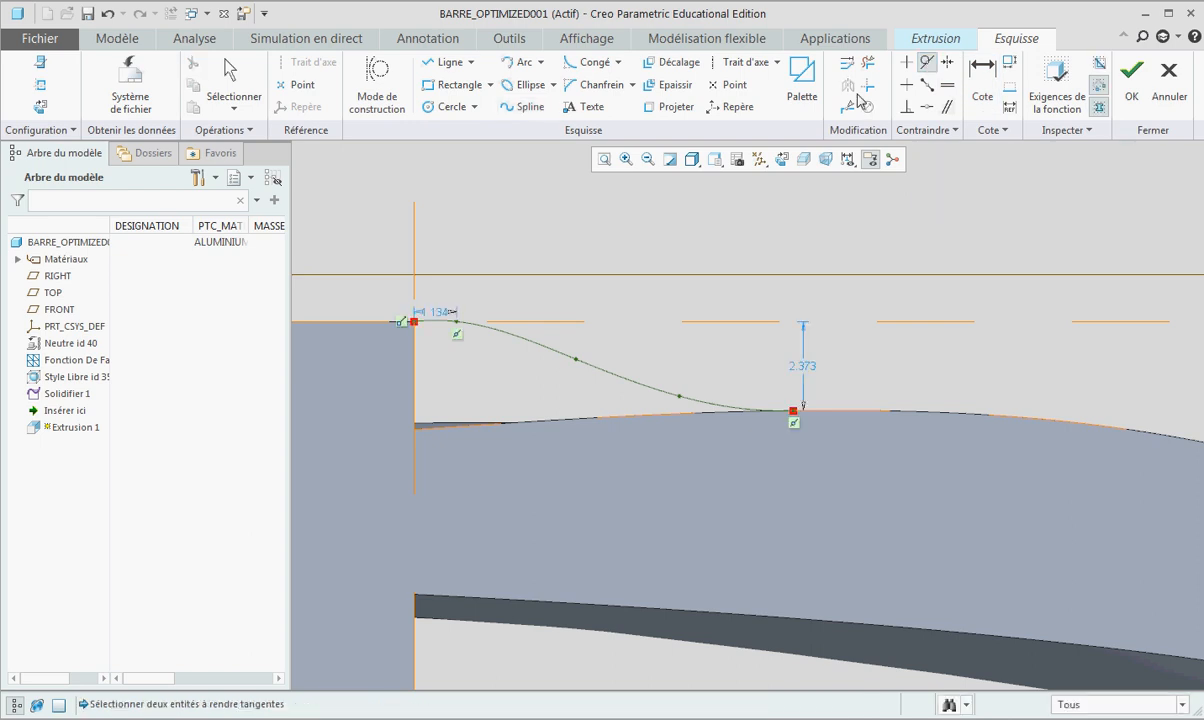
{"action": "left_click", "coordinate": [438, 320]}
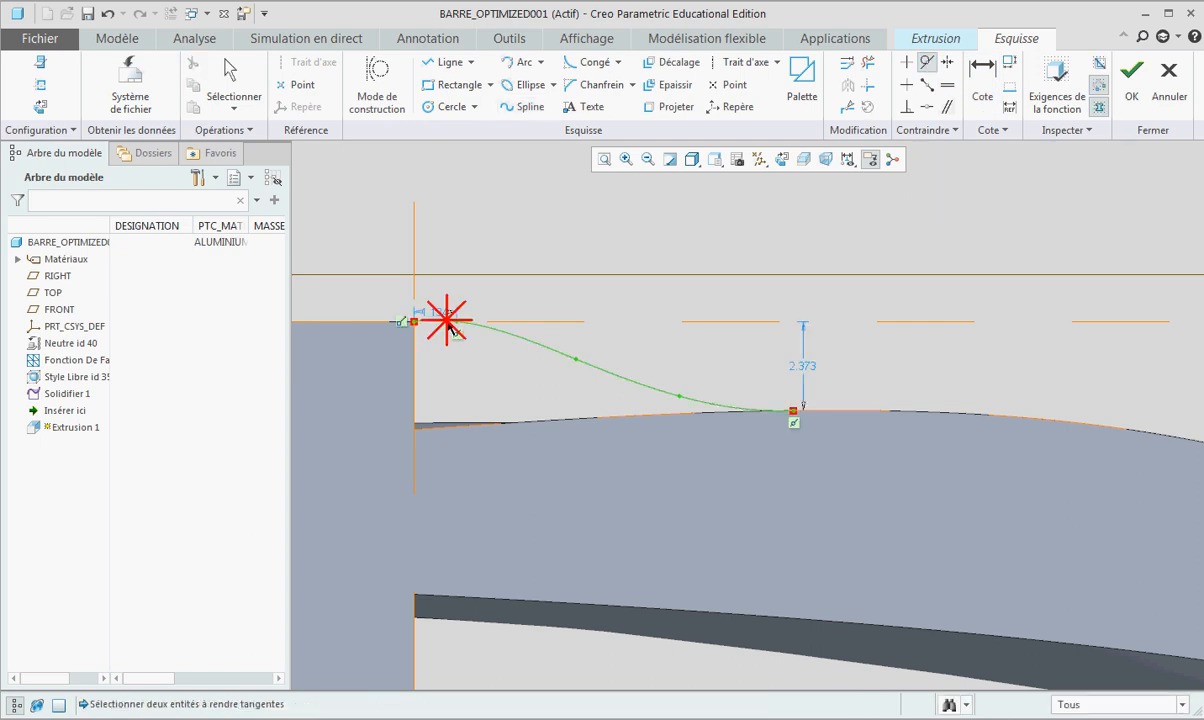
{"action": "left_click", "coordinate": [388, 324]}
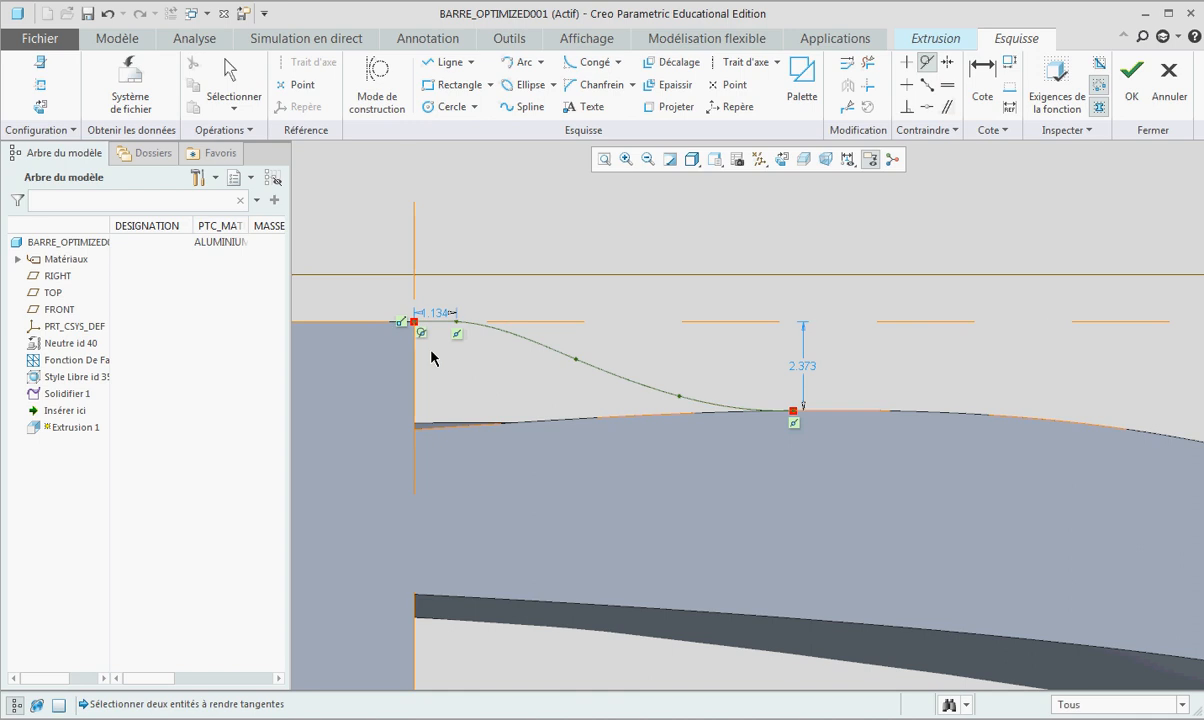
{"action": "scroll", "coordinate": [438, 338], "scroll_direction": "down", "scroll_amount": 2}
{"action": "scroll", "coordinate": [450, 348], "scroll_direction": "up", "scroll_amount": 1}
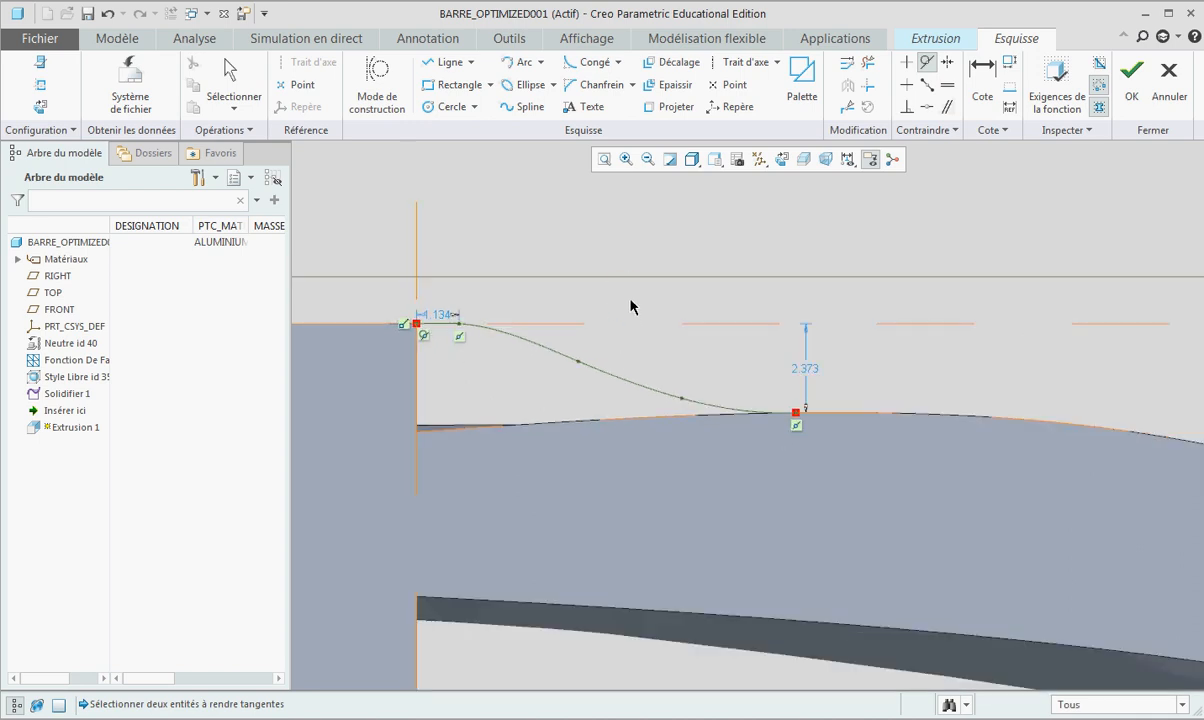
Step: Continue the profile with a spline following the bar's upper contour from the first spline's end, and return to selection mode
{"action": "left_click", "coordinate": [525, 111]}
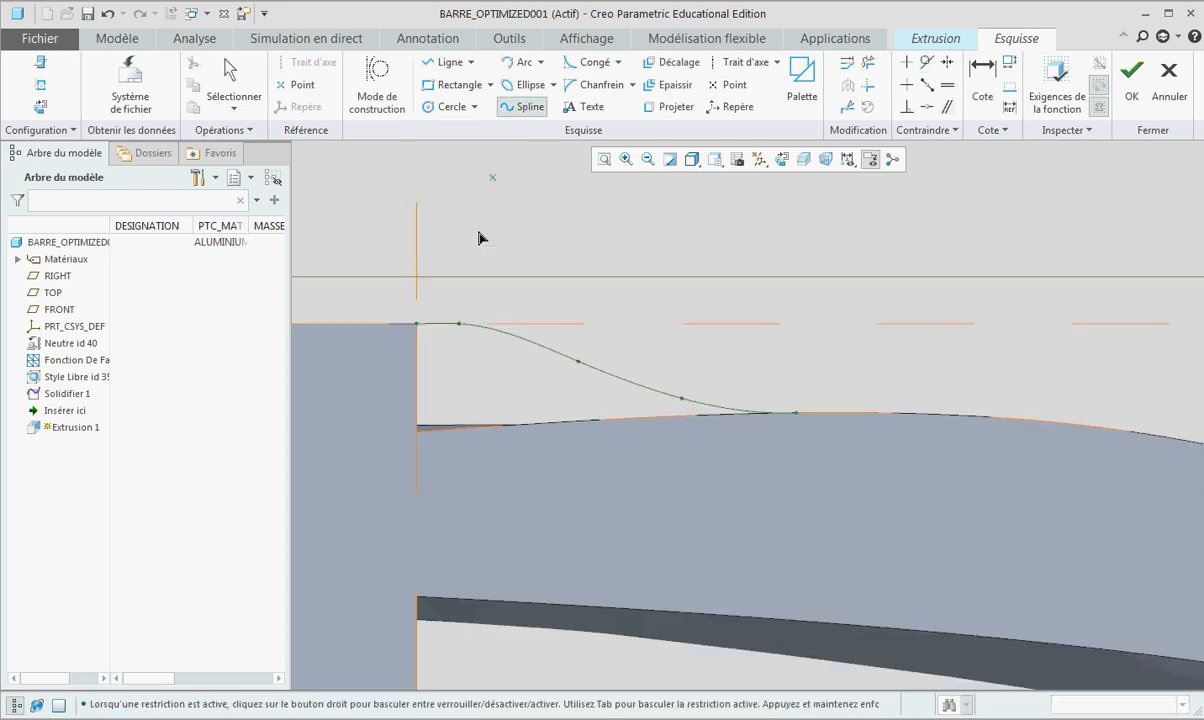
{"action": "scroll", "coordinate": [505, 338], "scroll_direction": "up", "scroll_amount": 4}
{"action": "scroll", "coordinate": [777, 355], "scroll_direction": "down", "scroll_amount": 3}
{"action": "scroll", "coordinate": [515, 391], "scroll_direction": "down", "scroll_amount": 2}
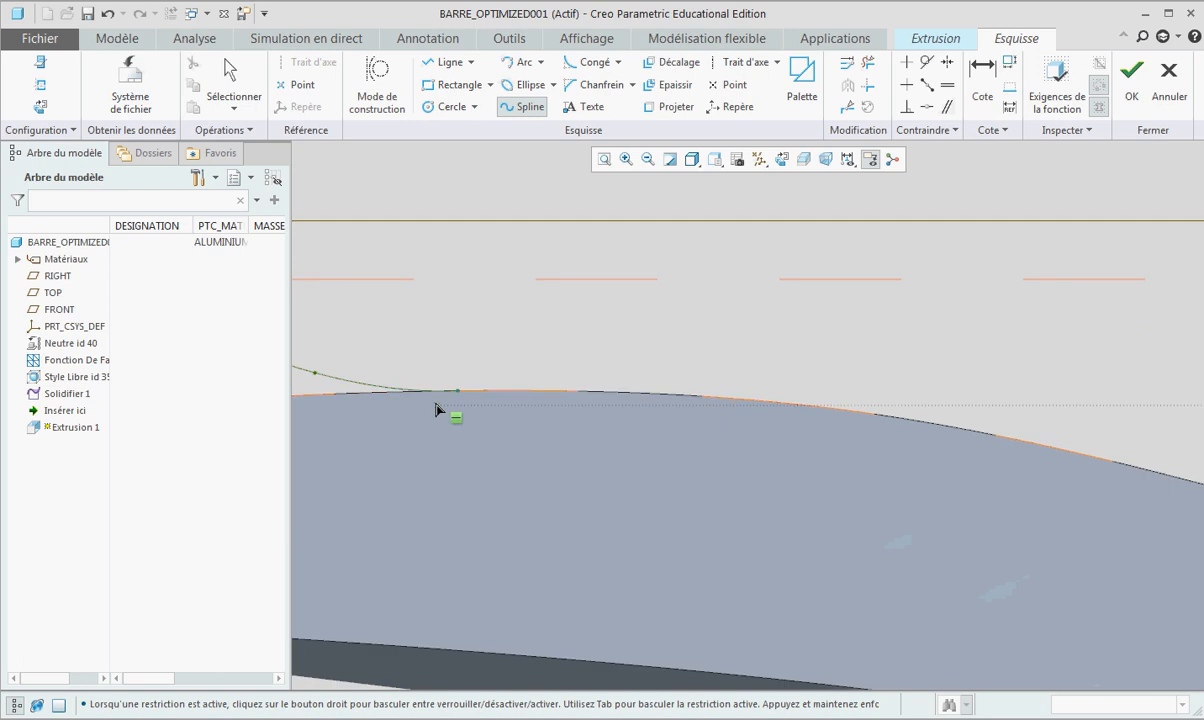
{"action": "left_click", "coordinate": [588, 392]}
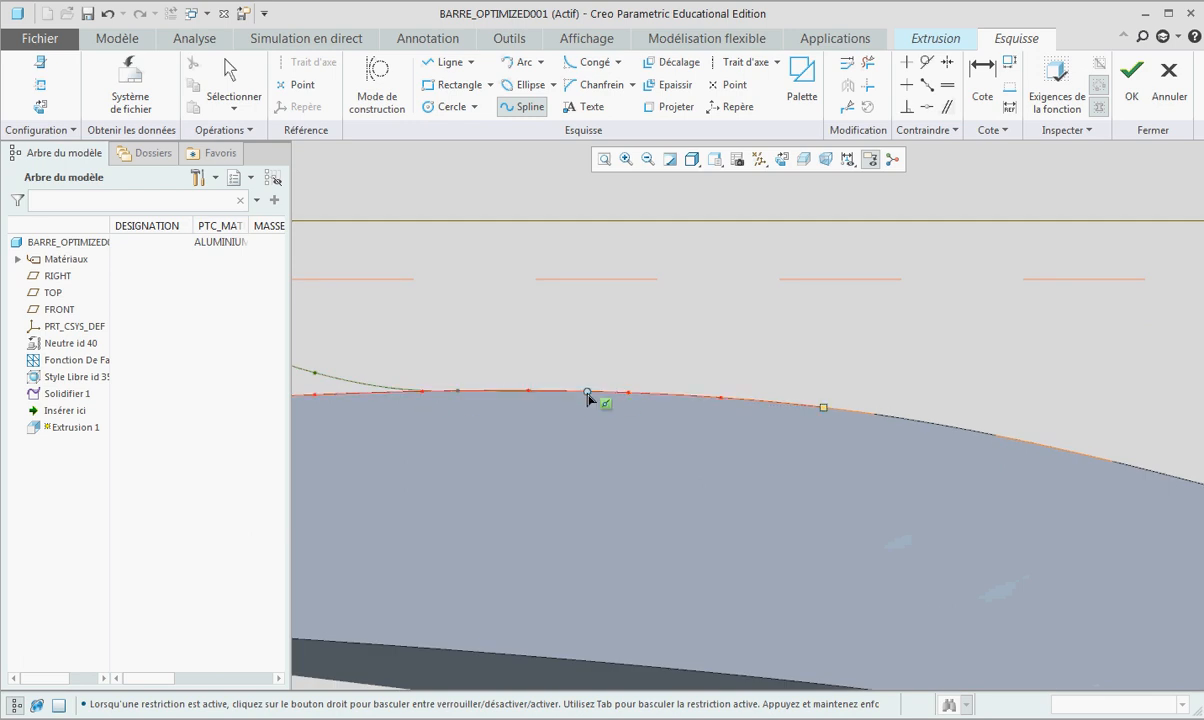
{"action": "left_click", "coordinate": [715, 397]}
{"action": "left_click", "coordinate": [840, 412]}
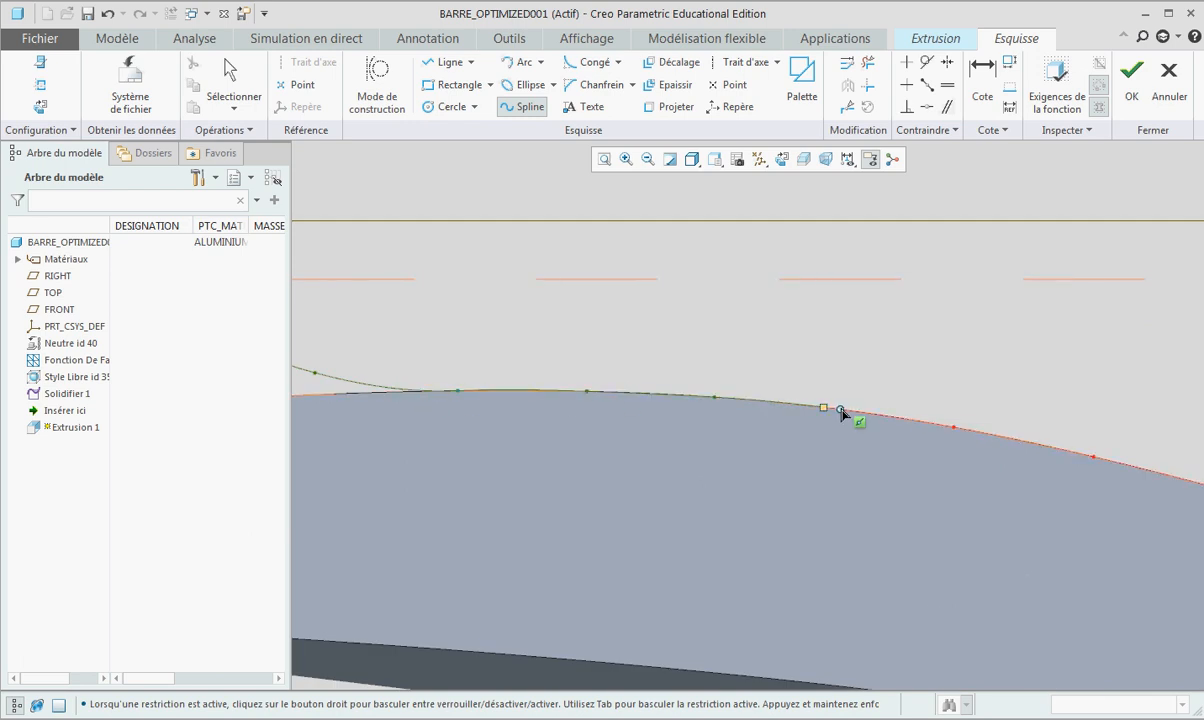
{"action": "middle_click", "coordinate": [842, 413]}
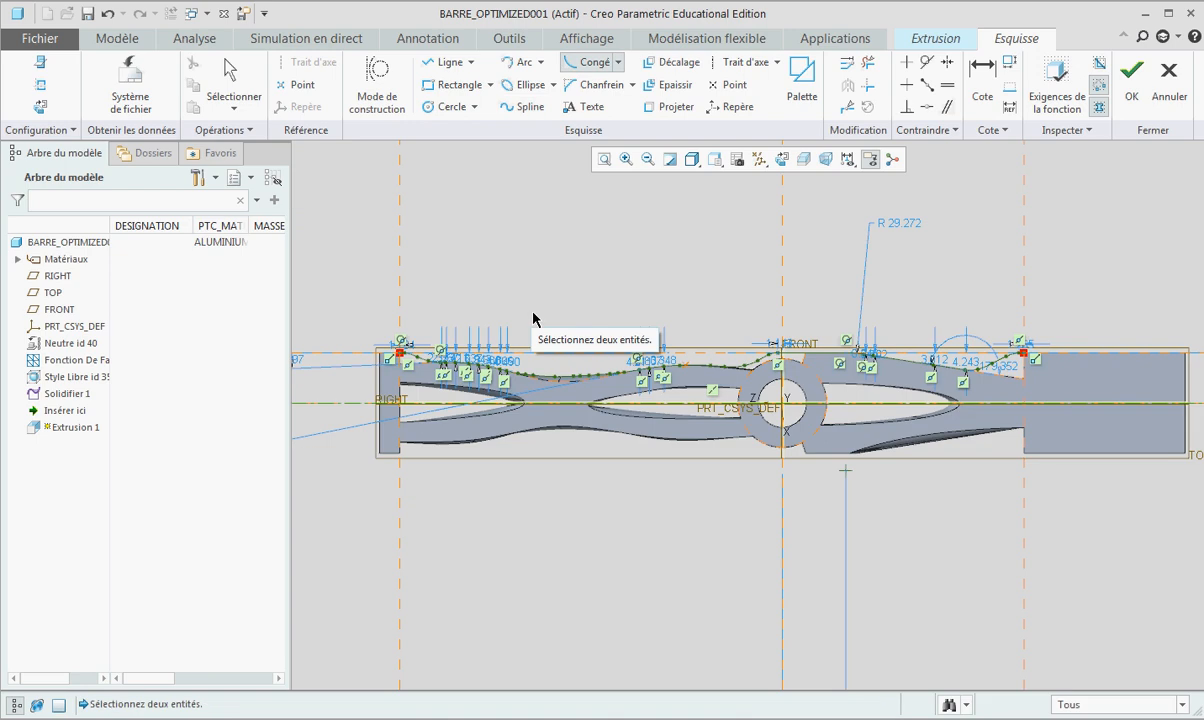
{"action": "left_click", "coordinate": [228, 64]}
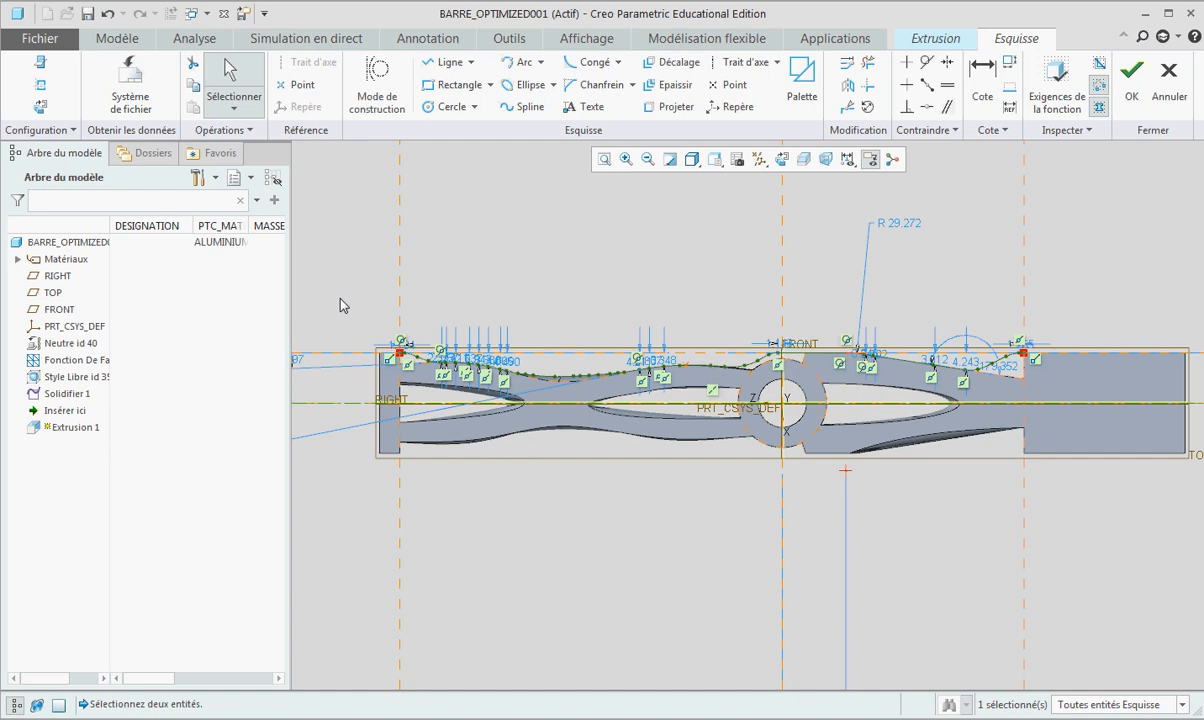
Step: Mirror the complete upper contour profile about the bar's horizontal centreline to form the lower contour
{"action": "mouse_move", "coordinate": [339, 300]}
{"action": "left_mouse_down"}
{"action": "mouse_move", "coordinate": [349, 317]}
{"action": "mouse_move", "coordinate": [527, 390]}
{"action": "mouse_move", "coordinate": [1052, 392]}
{"action": "left_mouse_up"}
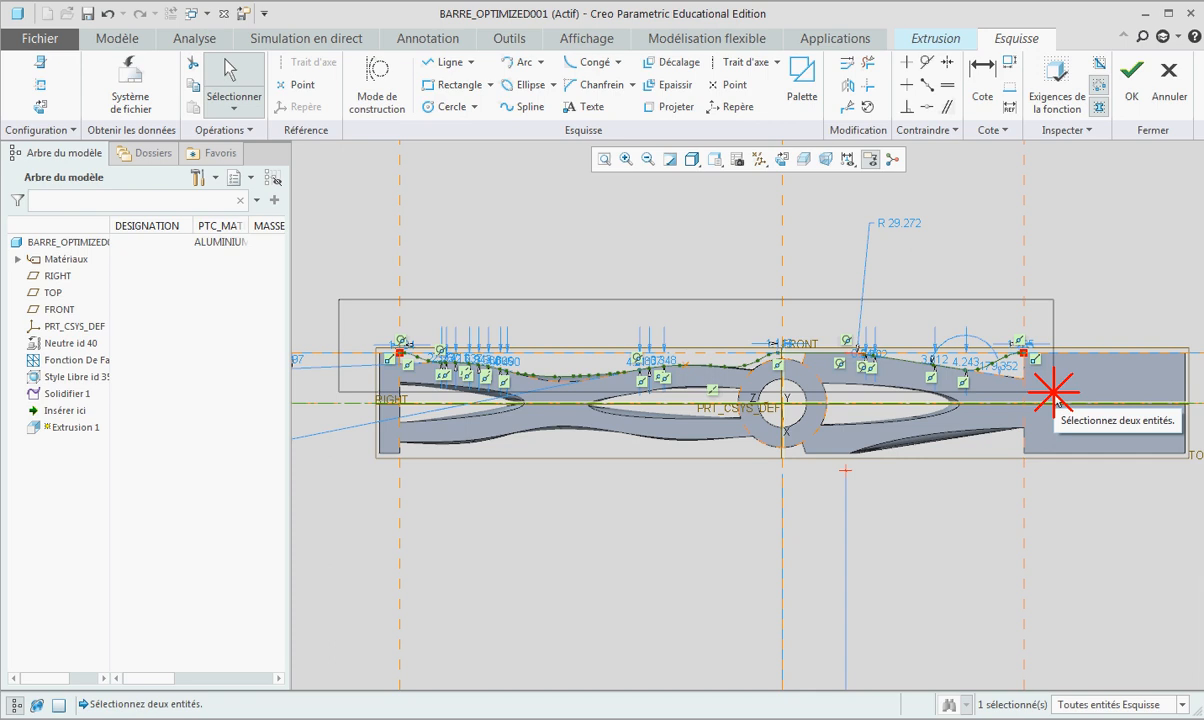
{"action": "left_click_drag", "start_coordinate": [1052, 393], "coordinate": [1052, 393]}
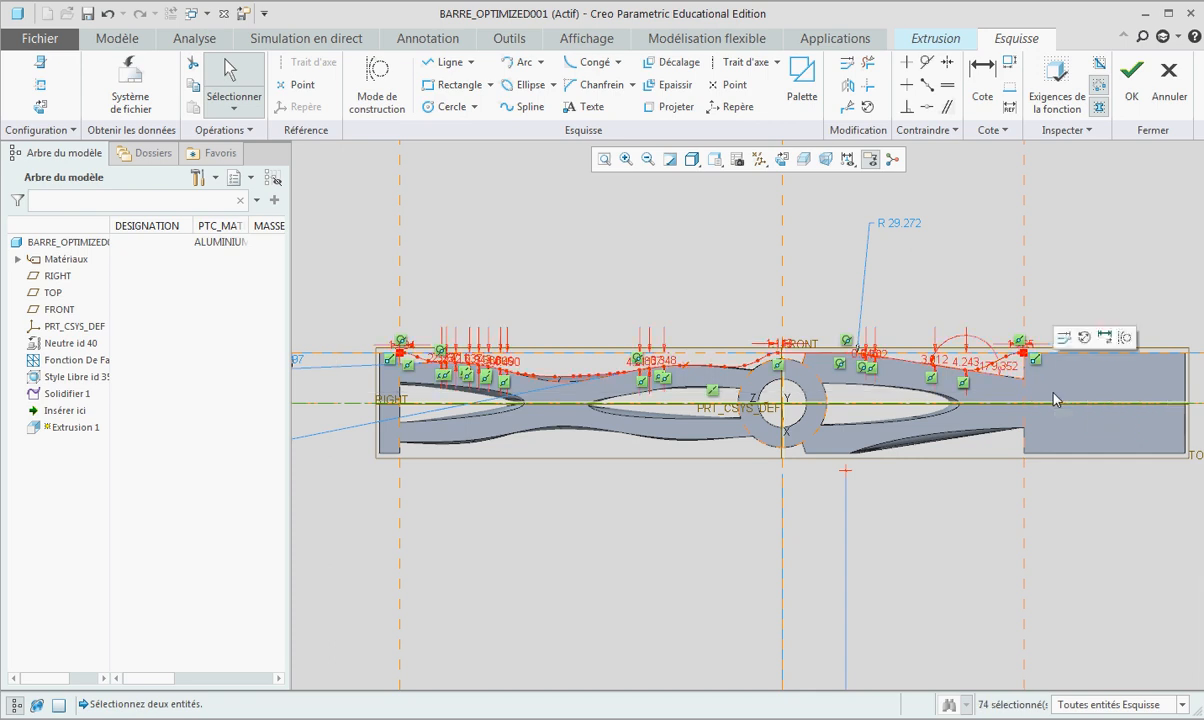
{"action": "left_click", "coordinate": [848, 88]}
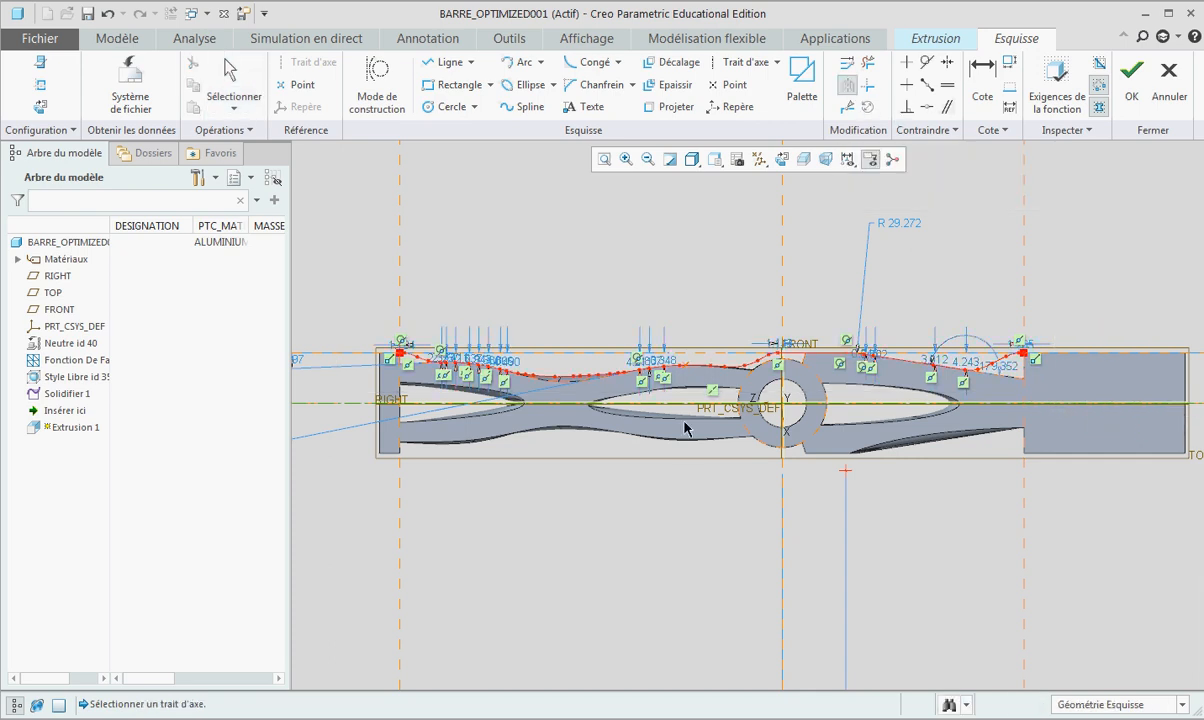
{"action": "left_click", "coordinate": [693, 406]}
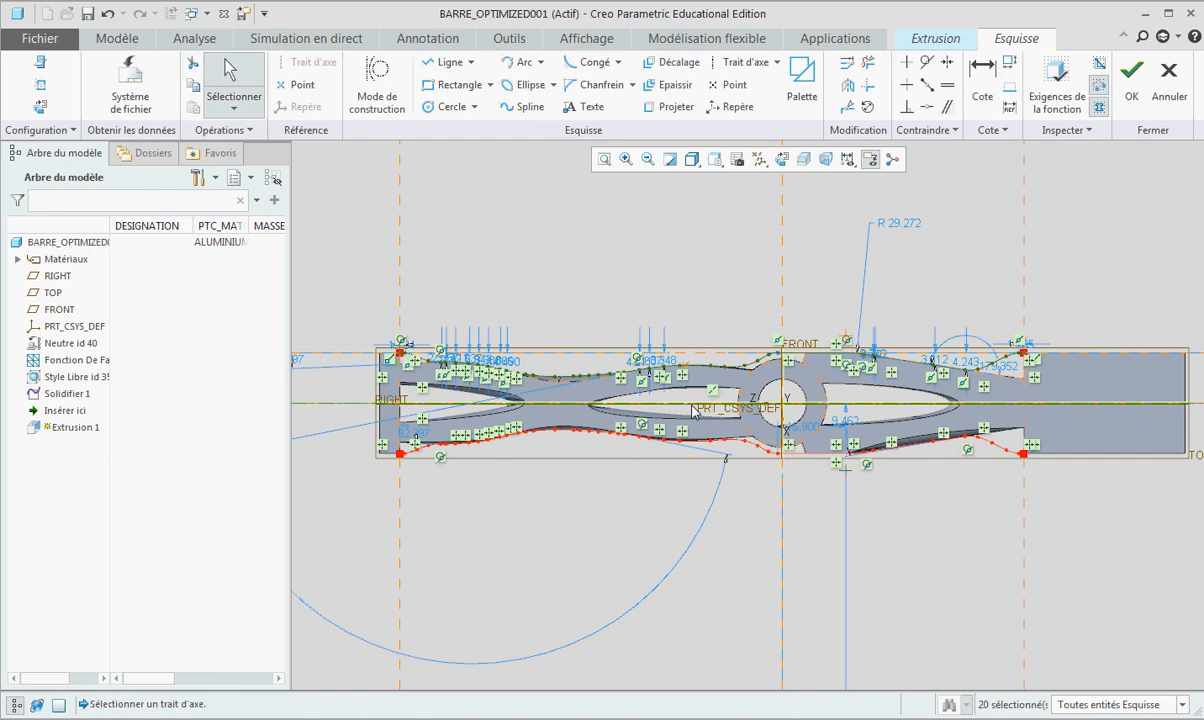
{"action": "left_click", "coordinate": [340, 225]}
Step: Close the profile with vertical lines joining the upper and lower contours at the narrow end block and the wide block
{"action": "left_click", "coordinate": [437, 64]}
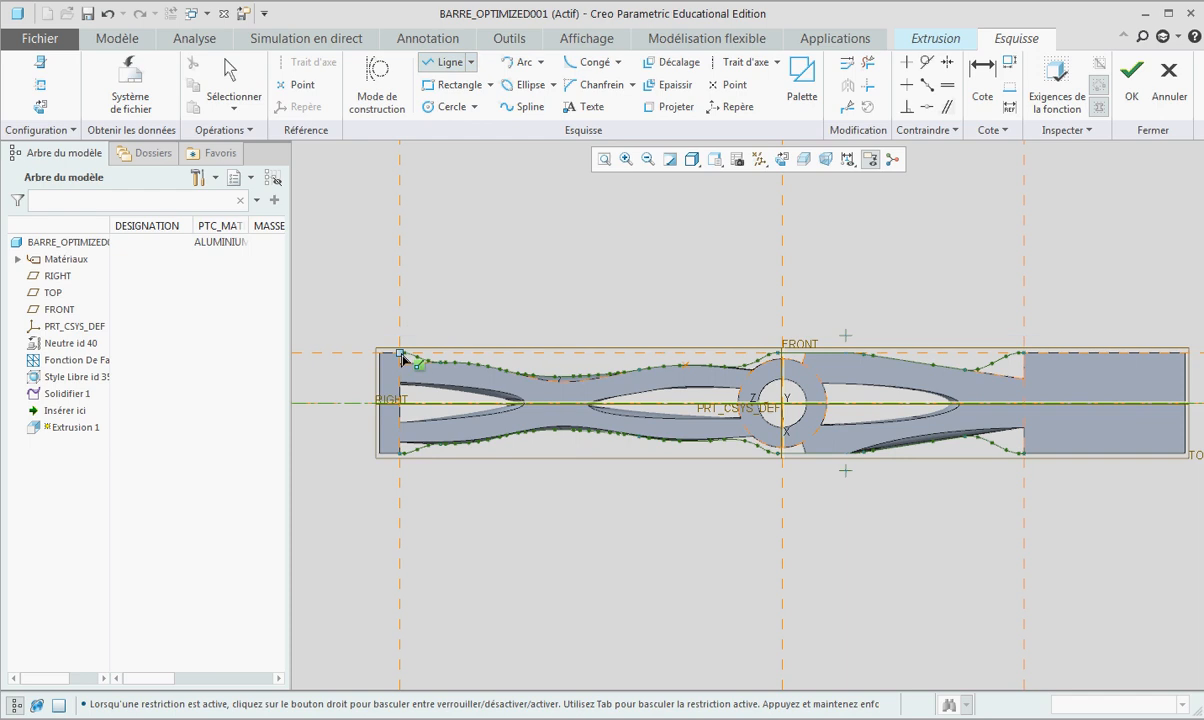
{"action": "left_click", "coordinate": [401, 456]}
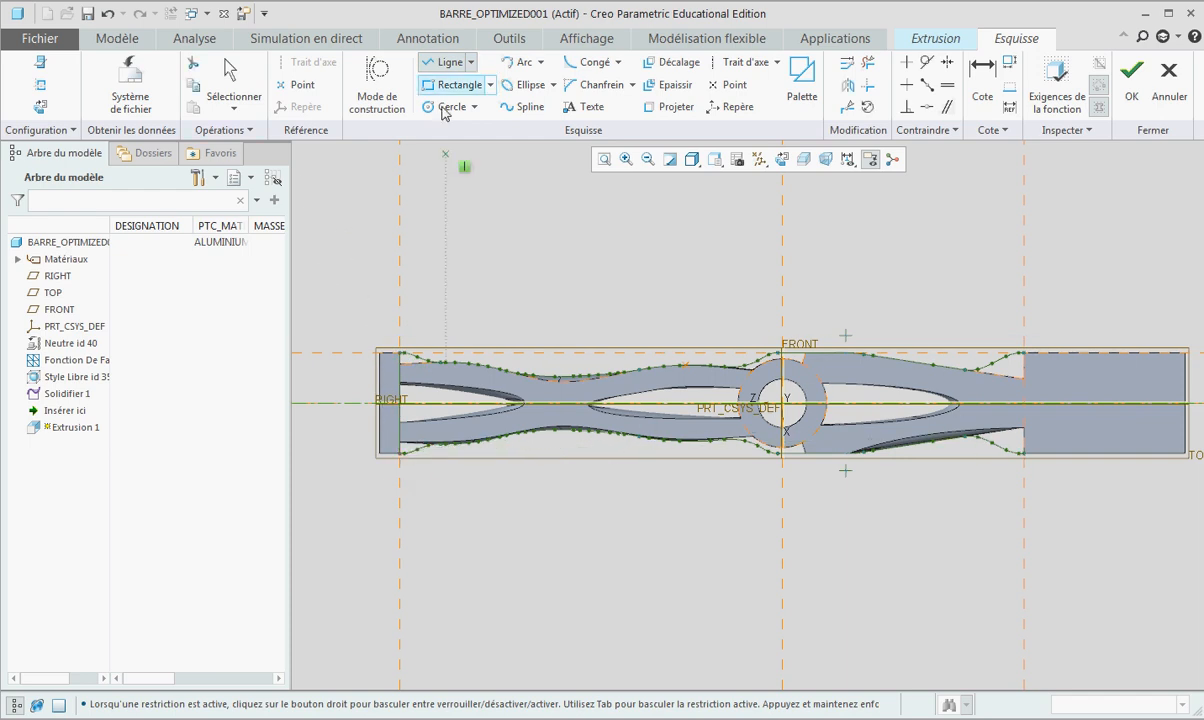
{"action": "left_click", "coordinate": [432, 63]}
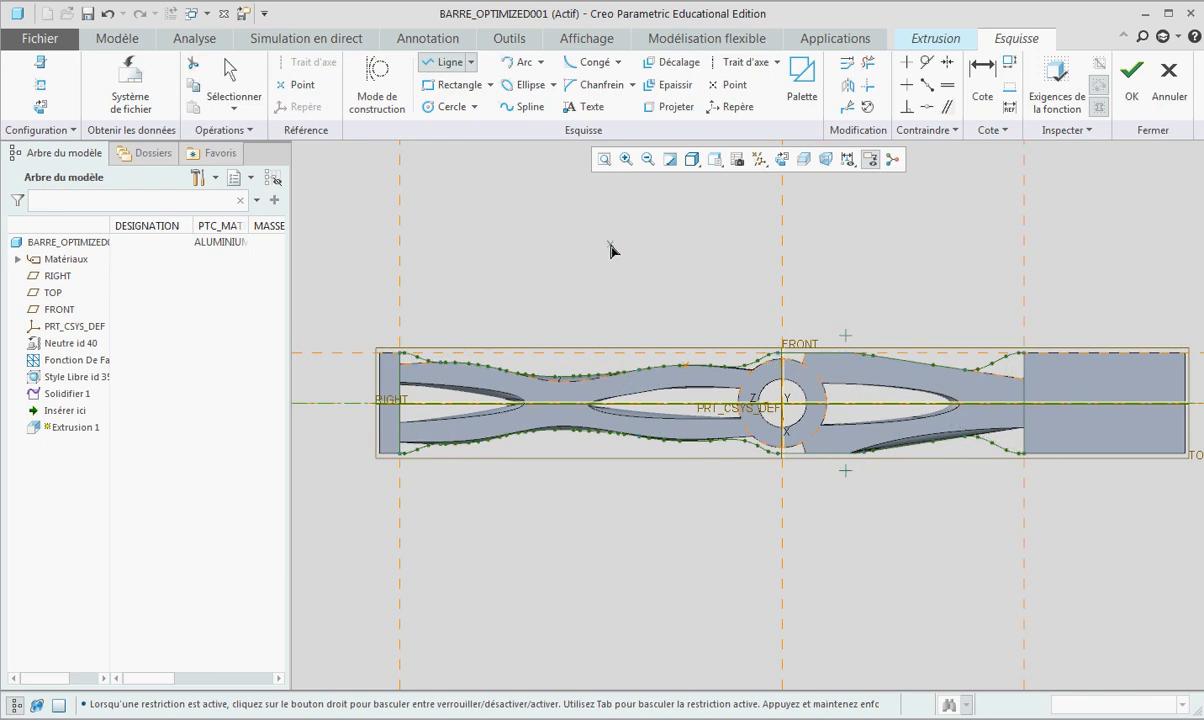
{"action": "middle_click", "coordinate": [1080, 266]}
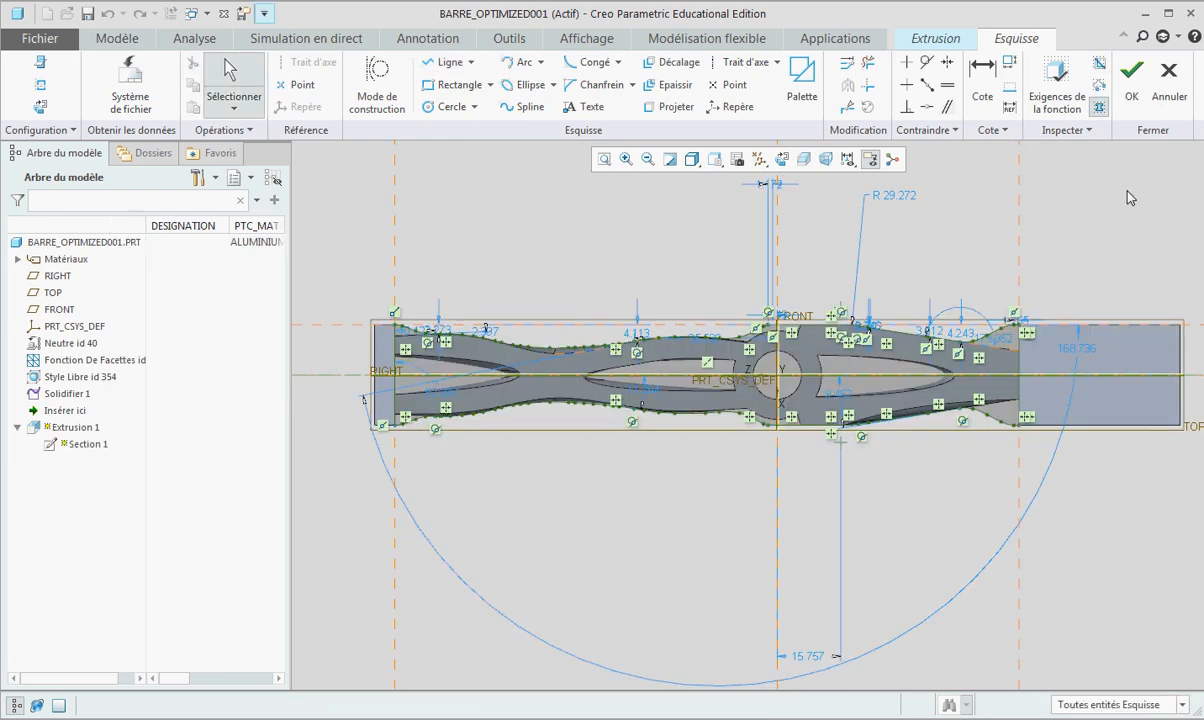
Step: Finish the sketch and extrude the closed contour profile to a depth of 10 mm
{"action": "left_click", "coordinate": [1131, 78]}
{"action": "double_click", "coordinate": [118, 85]}
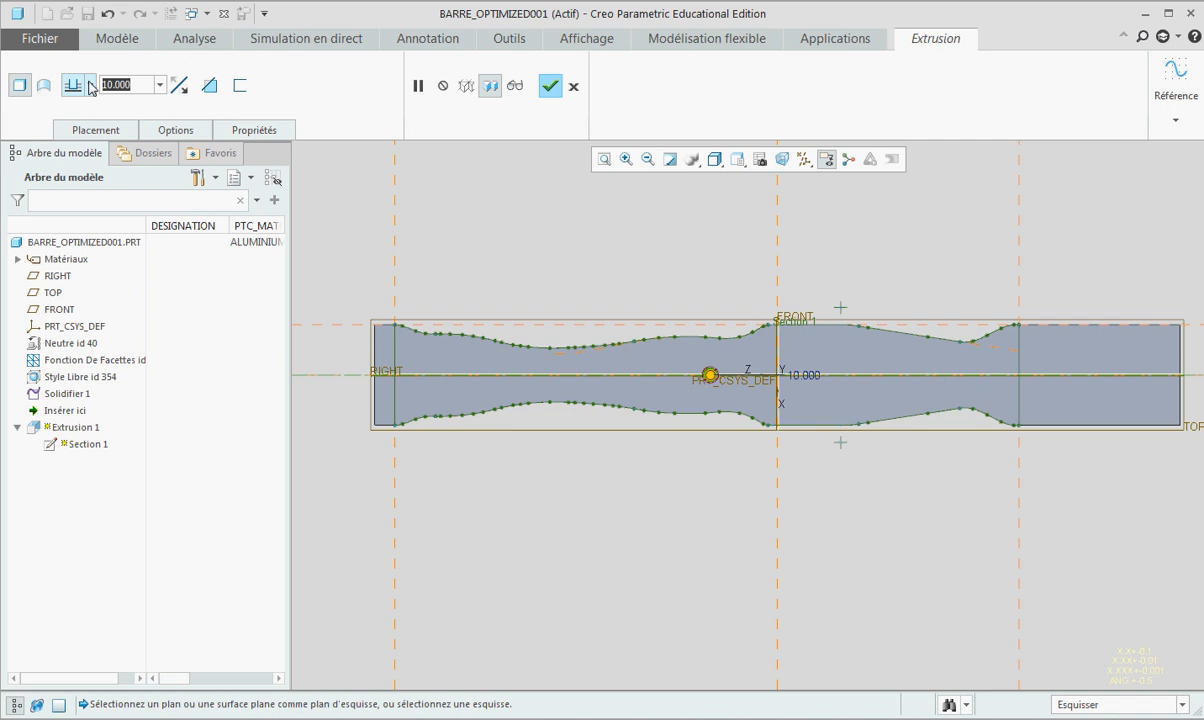
{"action": "type", "text": "10"}
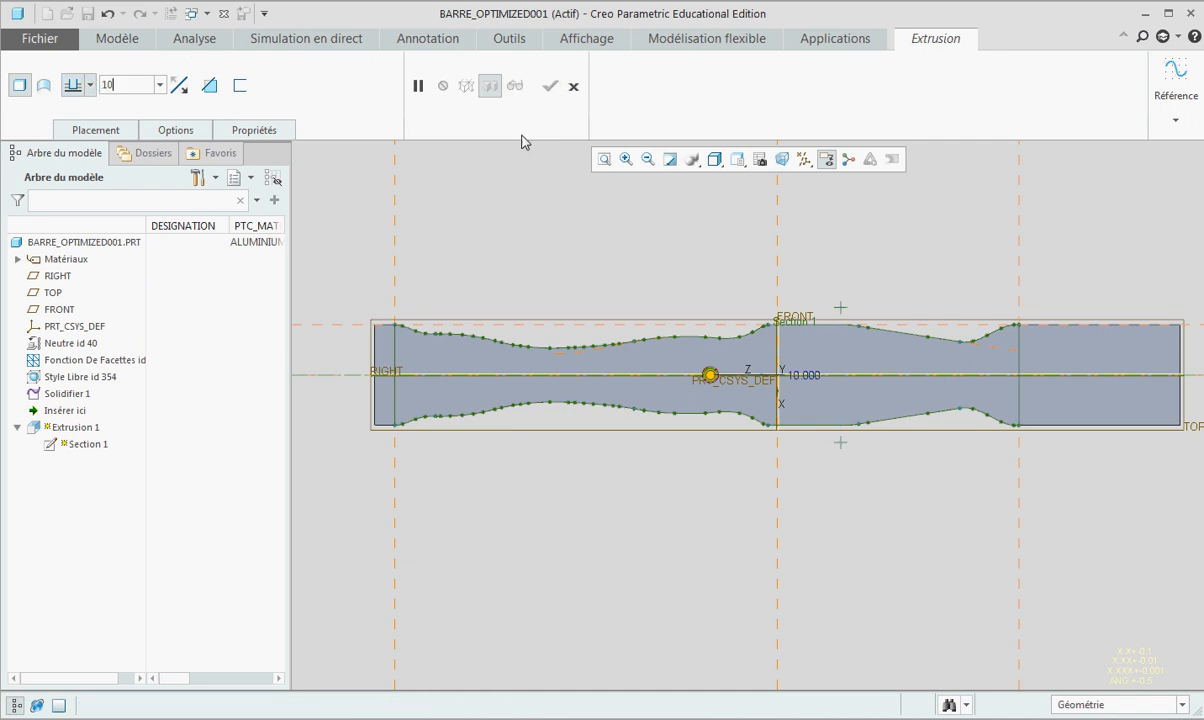
{"action": "key", "text": "Return"}
{"action": "left_click", "coordinate": [549, 87]}
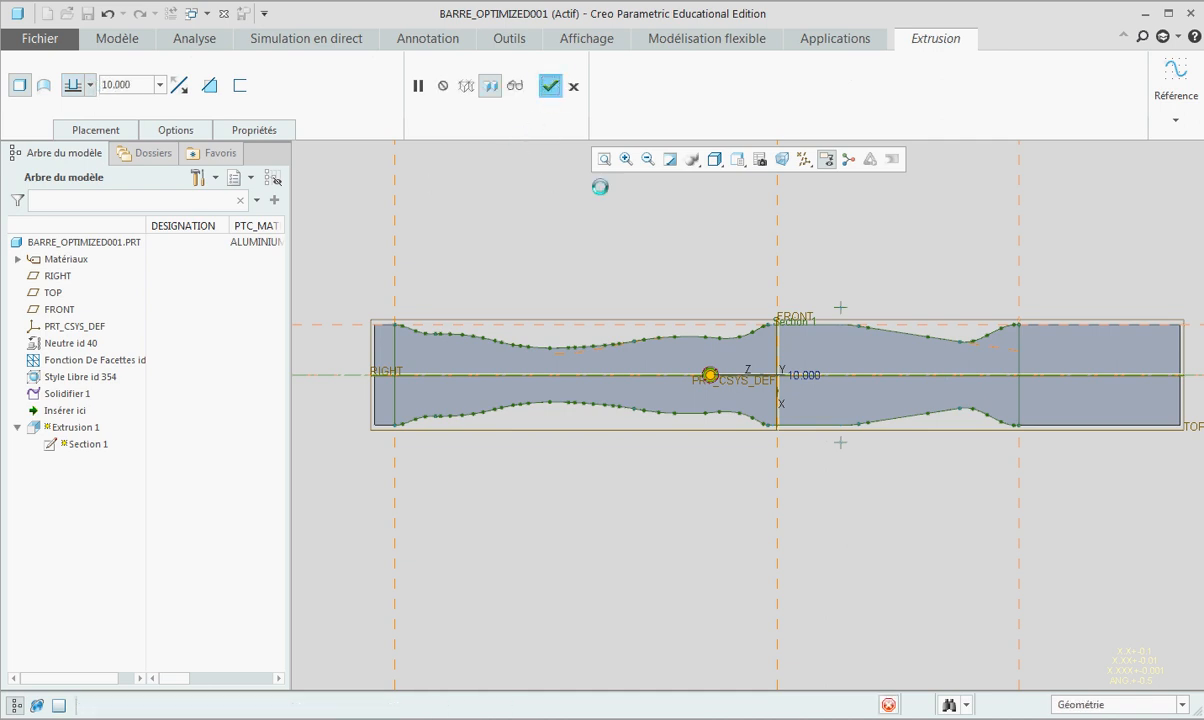
{"action": "mouse_move", "coordinate": [651, 303]}
{"action": "middle_mouse_down"}
{"action": "mouse_move", "coordinate": [640, 218]}
{"action": "mouse_move", "coordinate": [680, 252]}
{"action": "middle_mouse_up"}
{"action": "left_click", "coordinate": [693, 315]}
{"action": "scroll", "coordinate": [654, 322], "scroll_direction": "up", "scroll_amount": 2}
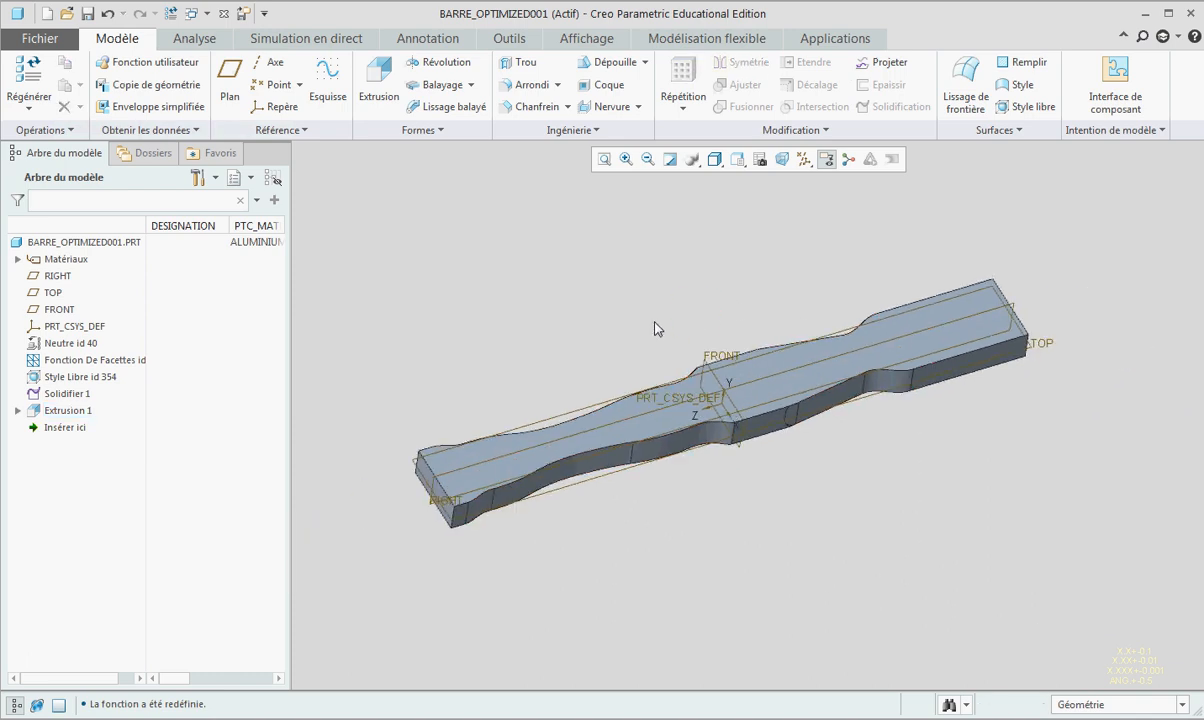
Step: Examine the extrusion's sketch along the bar, including the inner pocket outlines and the hub circle
{"action": "scroll", "coordinate": [624, 354], "scroll_direction": "down", "scroll_amount": 2}
{"action": "scroll", "coordinate": [624, 360], "scroll_direction": "up", "scroll_amount": 2}
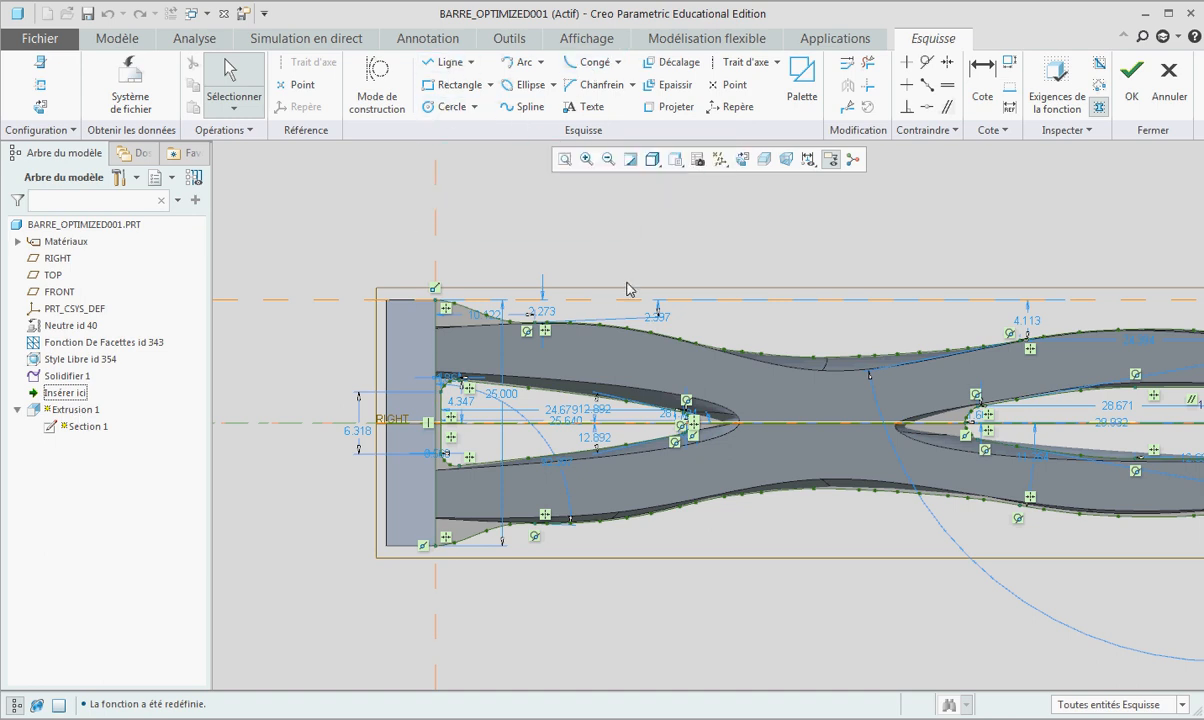
{"action": "scroll", "coordinate": [432, 385], "scroll_direction": "up", "scroll_amount": 3}
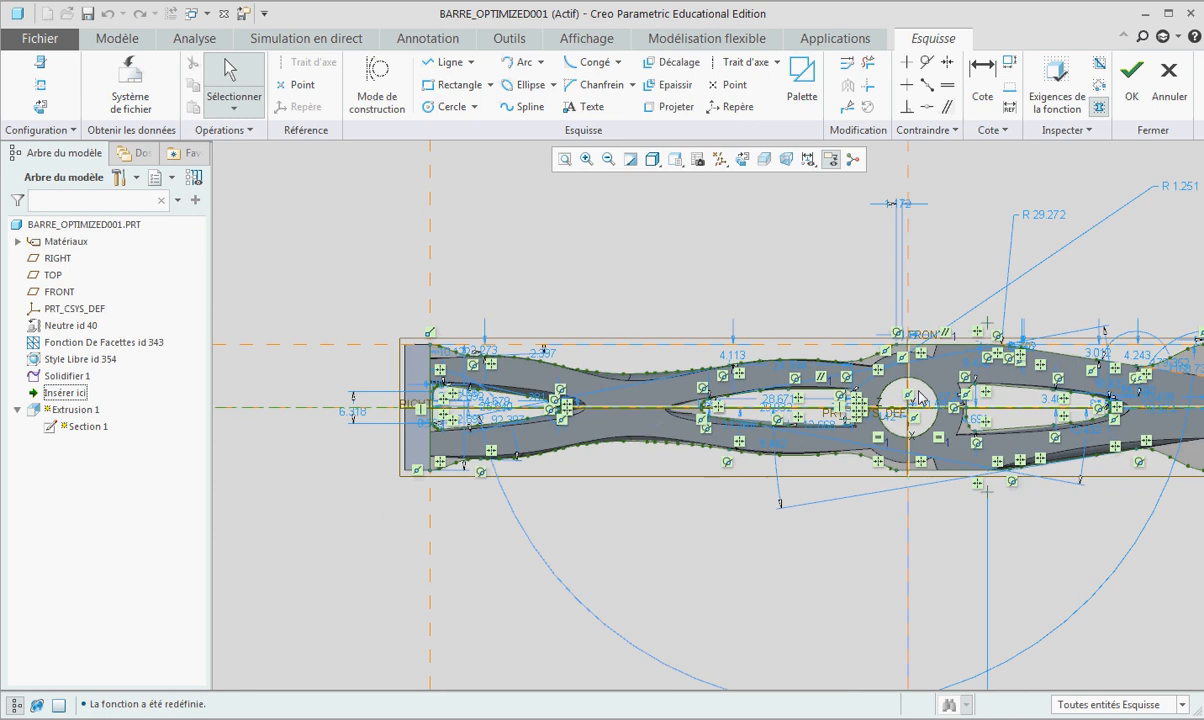
{"action": "scroll", "coordinate": [918, 392], "scroll_direction": "up", "scroll_amount": 2}
{"action": "scroll", "coordinate": [983, 398], "scroll_direction": "down", "scroll_amount": 3}
{"action": "scroll", "coordinate": [907, 384], "scroll_direction": "up", "scroll_amount": 2}
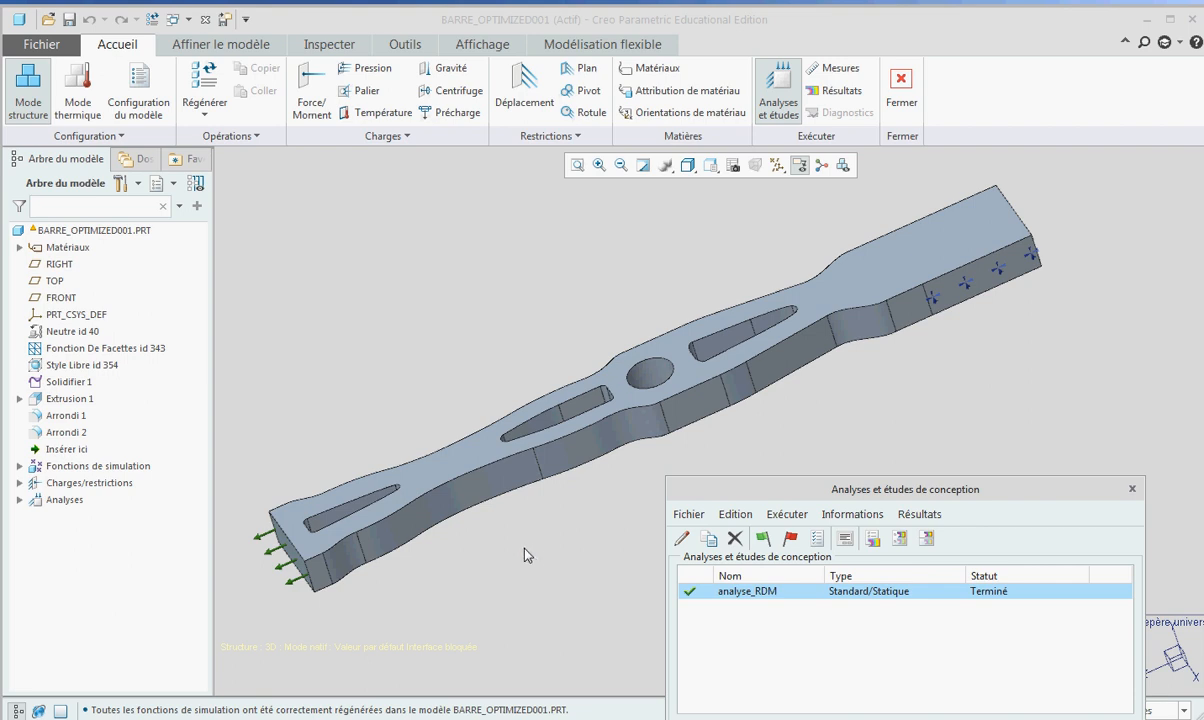
Step: Display the von Mises stress results of analyse_RDM as fringes in MPa
{"action": "mouse_move", "coordinate": [551, 545]}
{"action": "middle_mouse_down"}
{"action": "mouse_move", "coordinate": [587, 540]}
{"action": "mouse_move", "coordinate": [551, 548]}
{"action": "middle_mouse_up"}
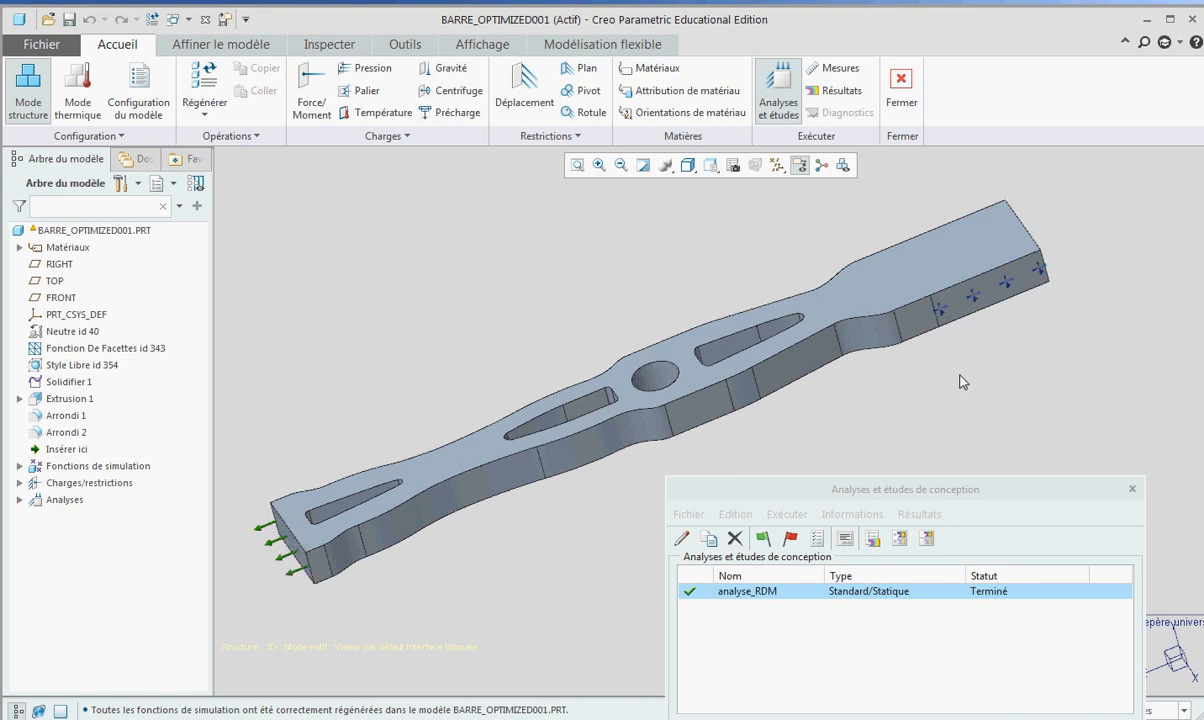
{"action": "middle_click_drag", "start_coordinate": [960, 381], "coordinate": [932, 424]}
{"action": "left_click", "coordinate": [808, 636]}
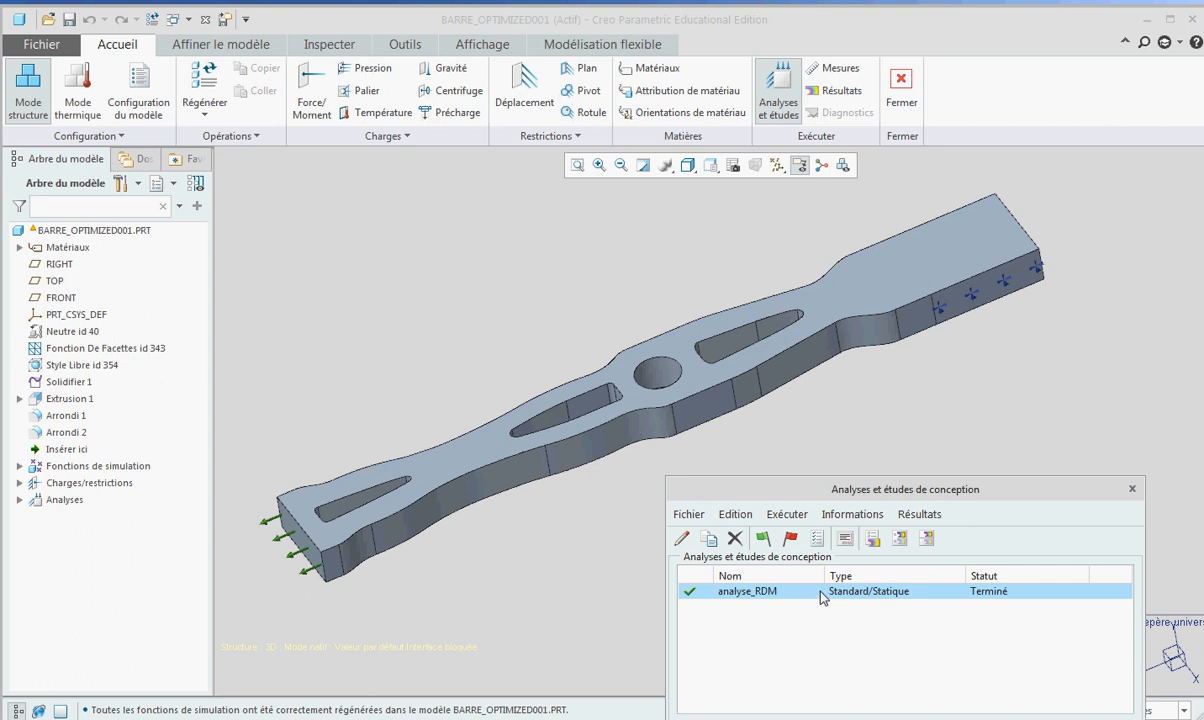
{"action": "left_click", "coordinate": [873, 540]}
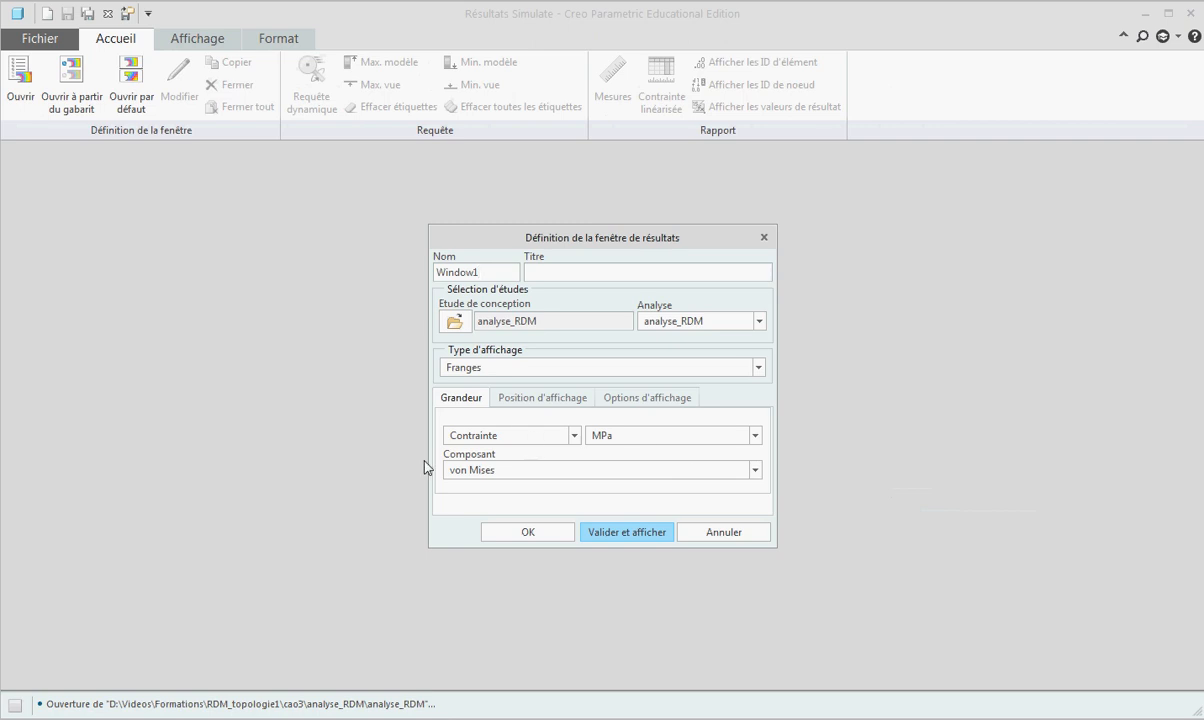
{"action": "left_click", "coordinate": [621, 533]}
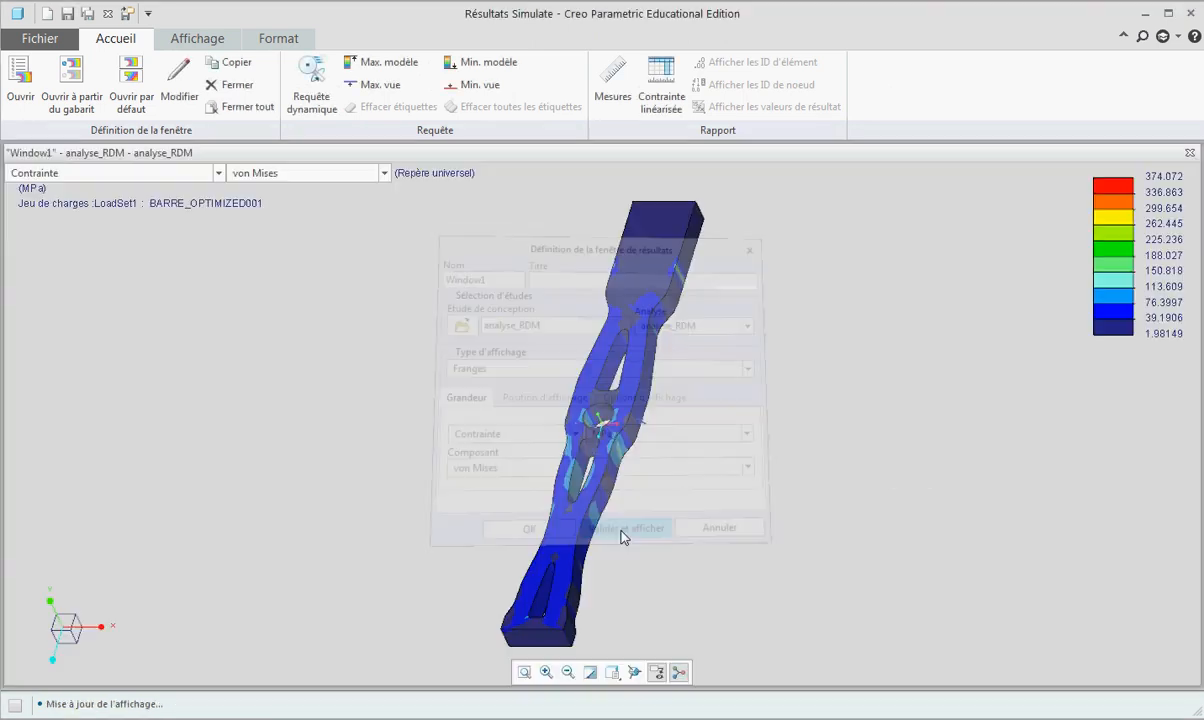
{"action": "mouse_move", "coordinate": [621, 537]}
{"action": "middle_mouse_down"}
{"action": "mouse_move", "coordinate": [640, 457]}
{"action": "mouse_move", "coordinate": [575, 508]}
{"action": "mouse_move", "coordinate": [658, 535]}
{"action": "mouse_move", "coordinate": [640, 519]}
{"action": "middle_mouse_up"}
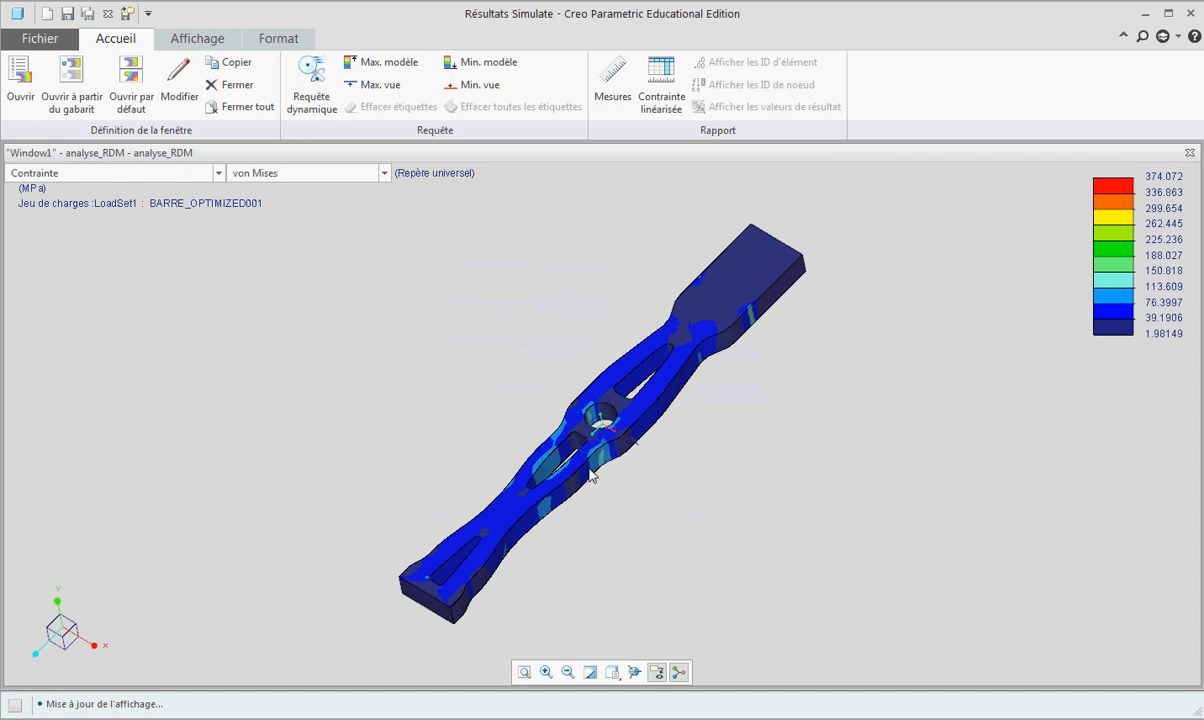
Step: Examine the von Mises stress around the hub hole and along the wide block's side face, trying the dynamic query
{"action": "left_click", "coordinate": [311, 85]}
{"action": "scroll", "coordinate": [609, 405], "scroll_direction": "down", "scroll_amount": 3}
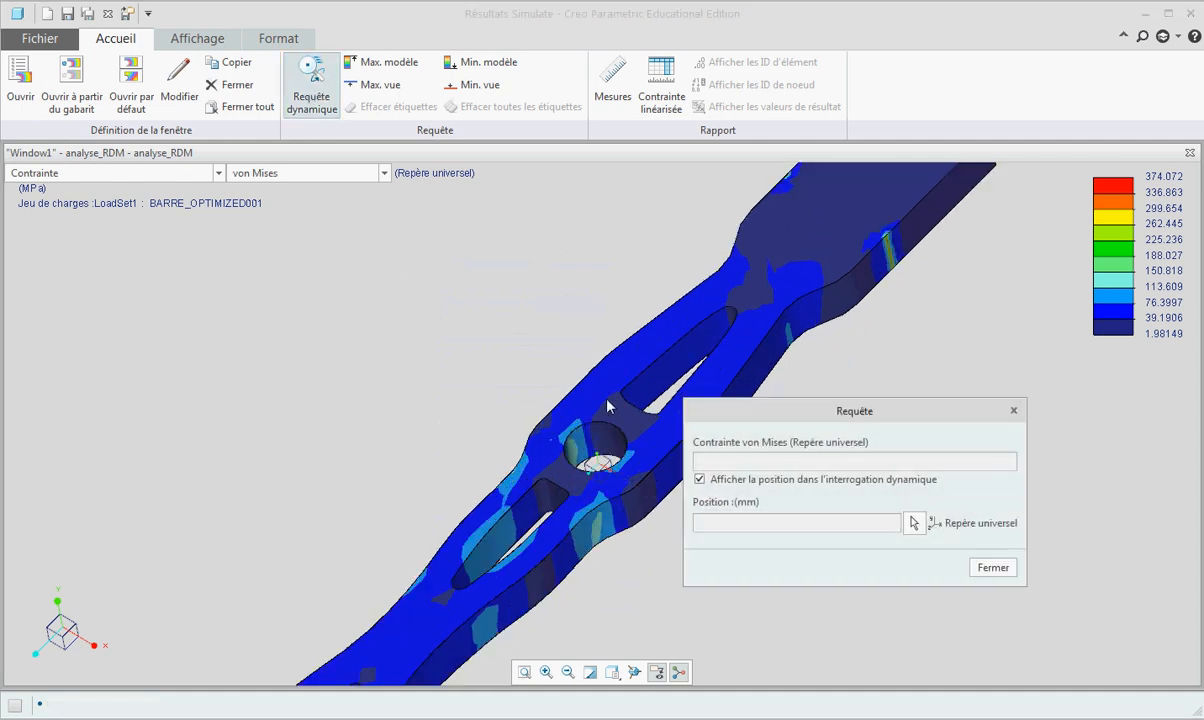
{"action": "scroll", "coordinate": [609, 405], "scroll_direction": "down", "scroll_amount": 3}
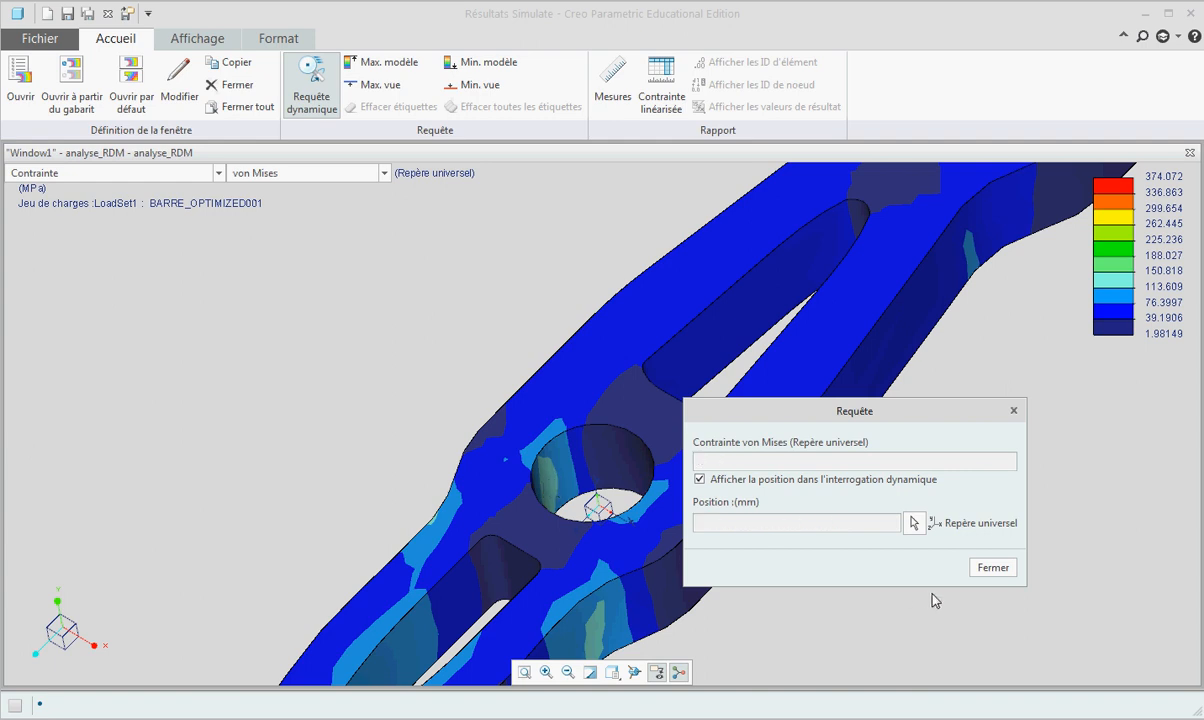
{"action": "left_click", "coordinate": [980, 569]}
{"action": "scroll", "coordinate": [630, 498], "scroll_direction": "up", "scroll_amount": 5}
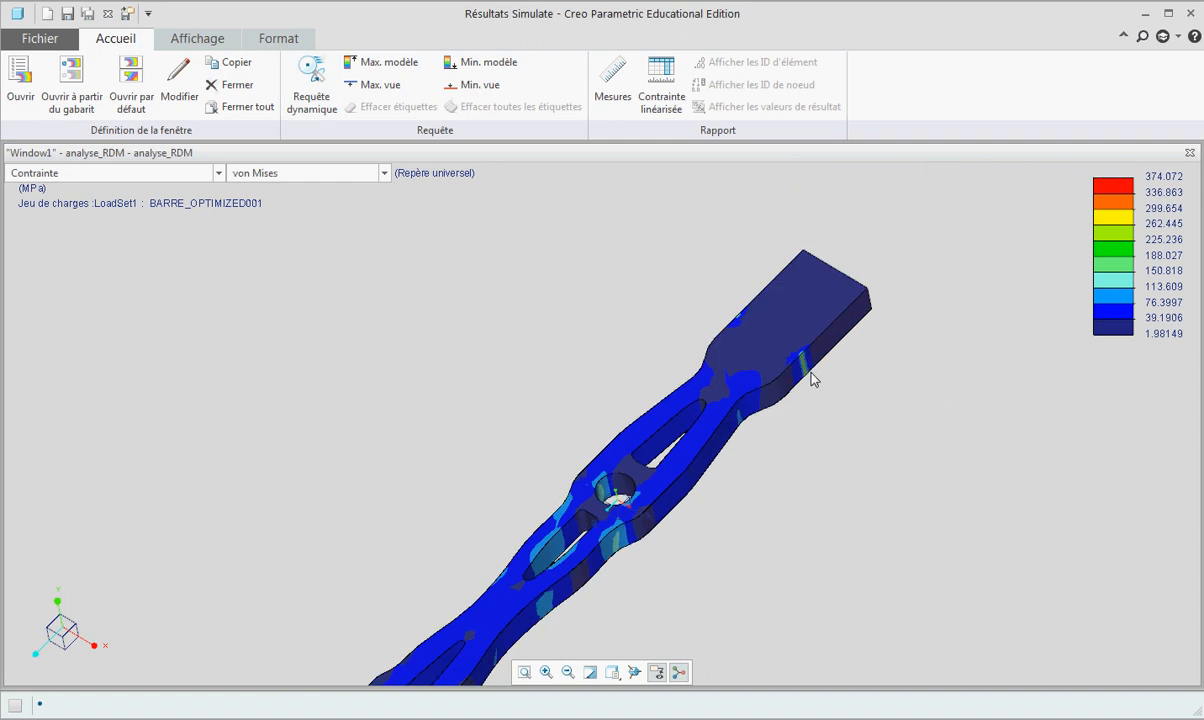
{"action": "scroll", "coordinate": [808, 372], "scroll_direction": "down", "scroll_amount": 5}
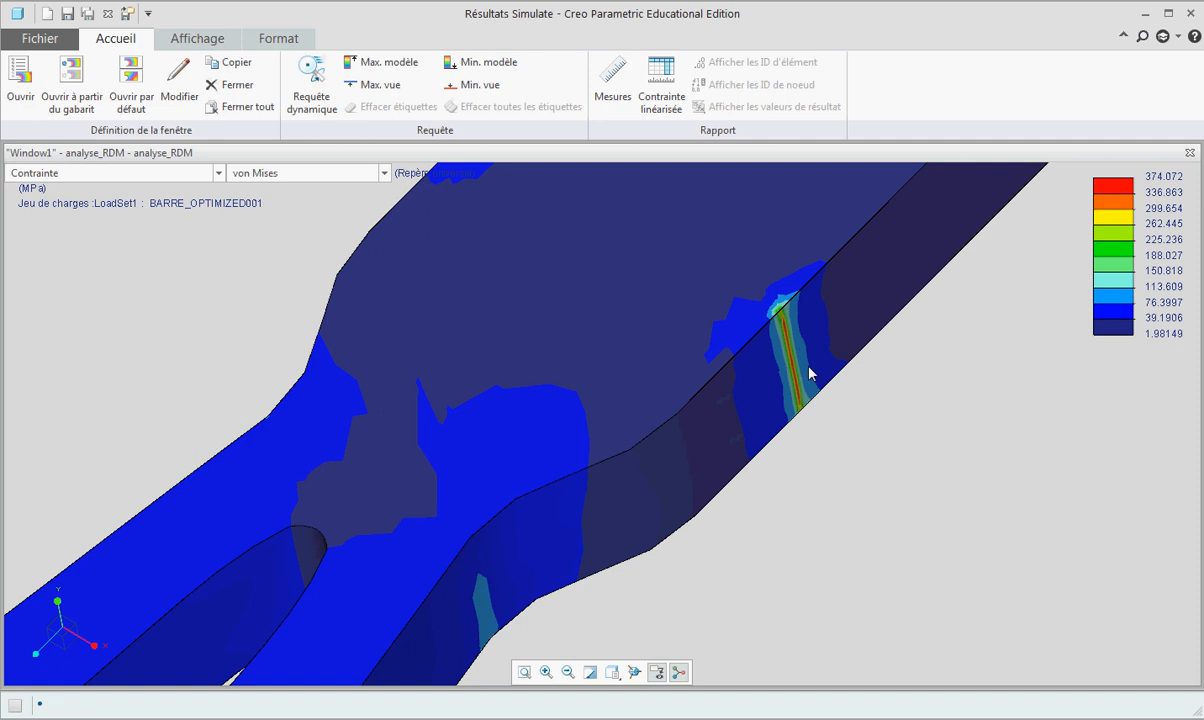
{"action": "scroll", "coordinate": [852, 403], "scroll_direction": "up", "scroll_amount": 5}
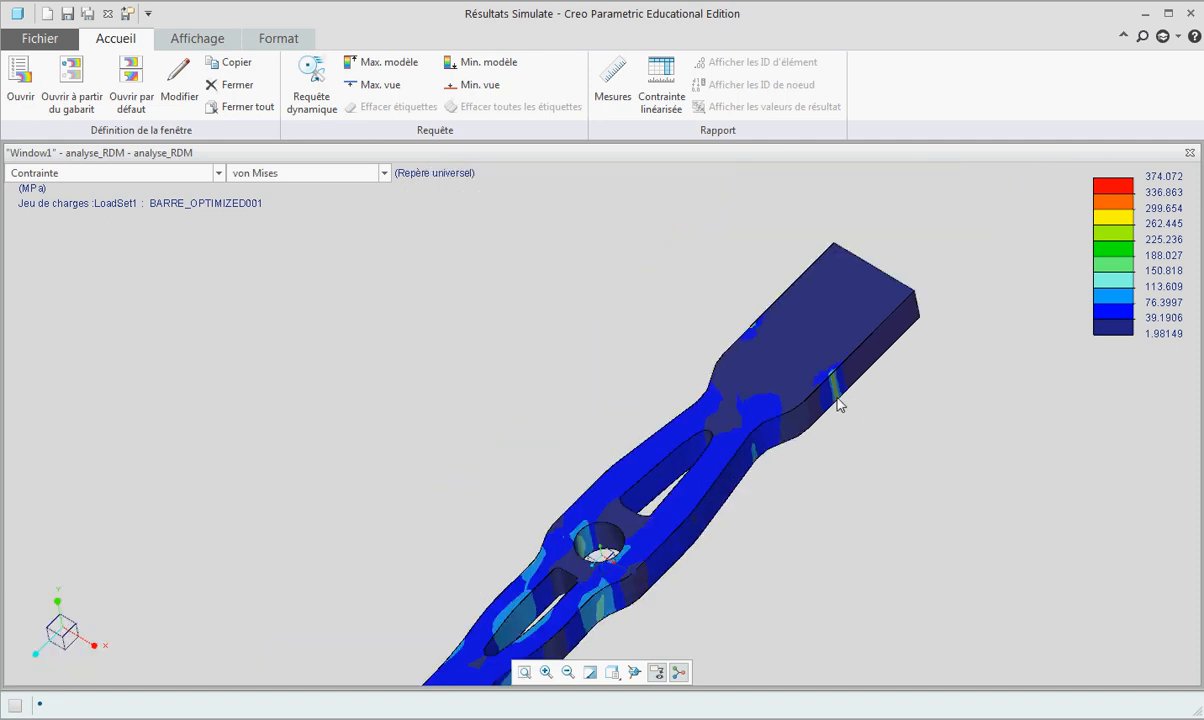
{"action": "scroll", "coordinate": [830, 460], "scroll_direction": "up", "scroll_amount": 3}
{"action": "scroll", "coordinate": [833, 468], "scroll_direction": "down", "scroll_amount": 2}
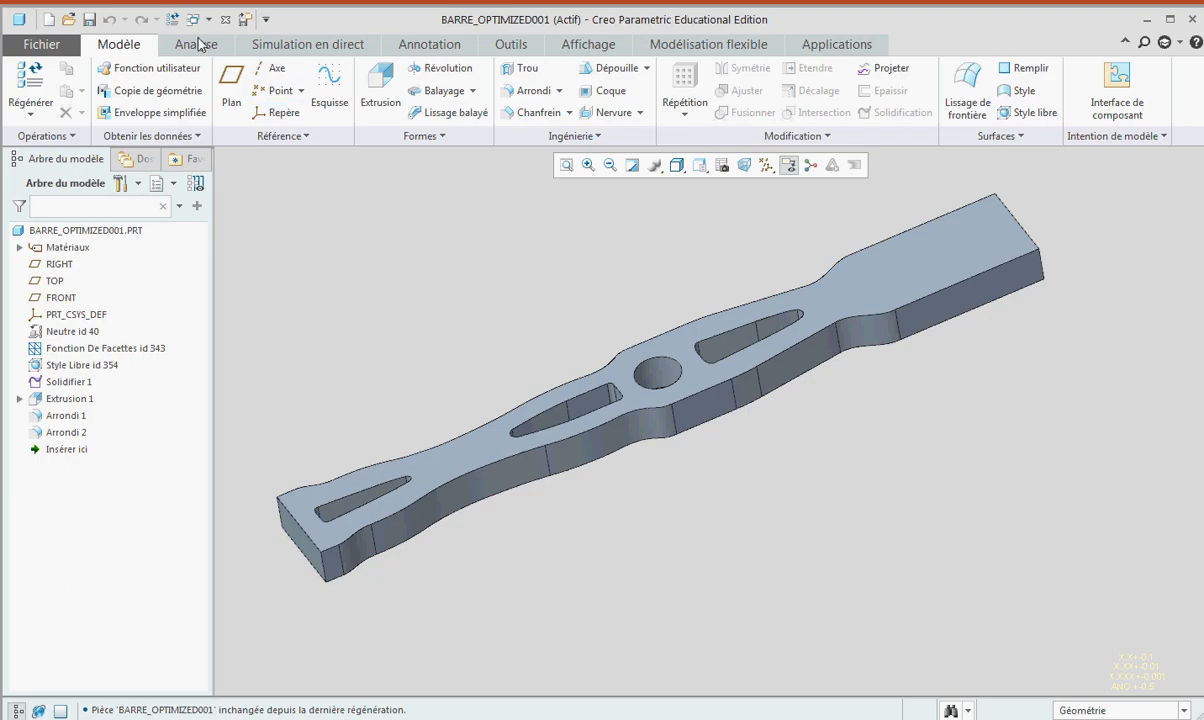
Step: Compute the mass properties of the bar's solid geometry using the default coordinate system
{"action": "left_click", "coordinate": [196, 44]}
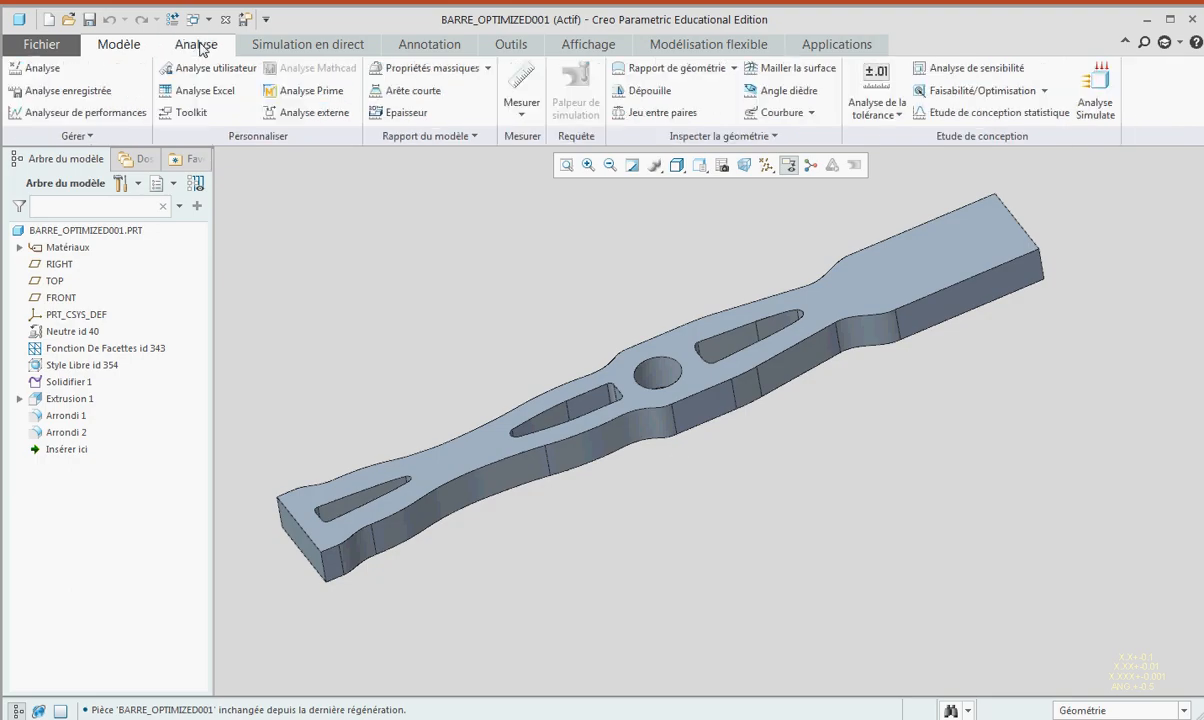
{"action": "left_click", "coordinate": [421, 69]}
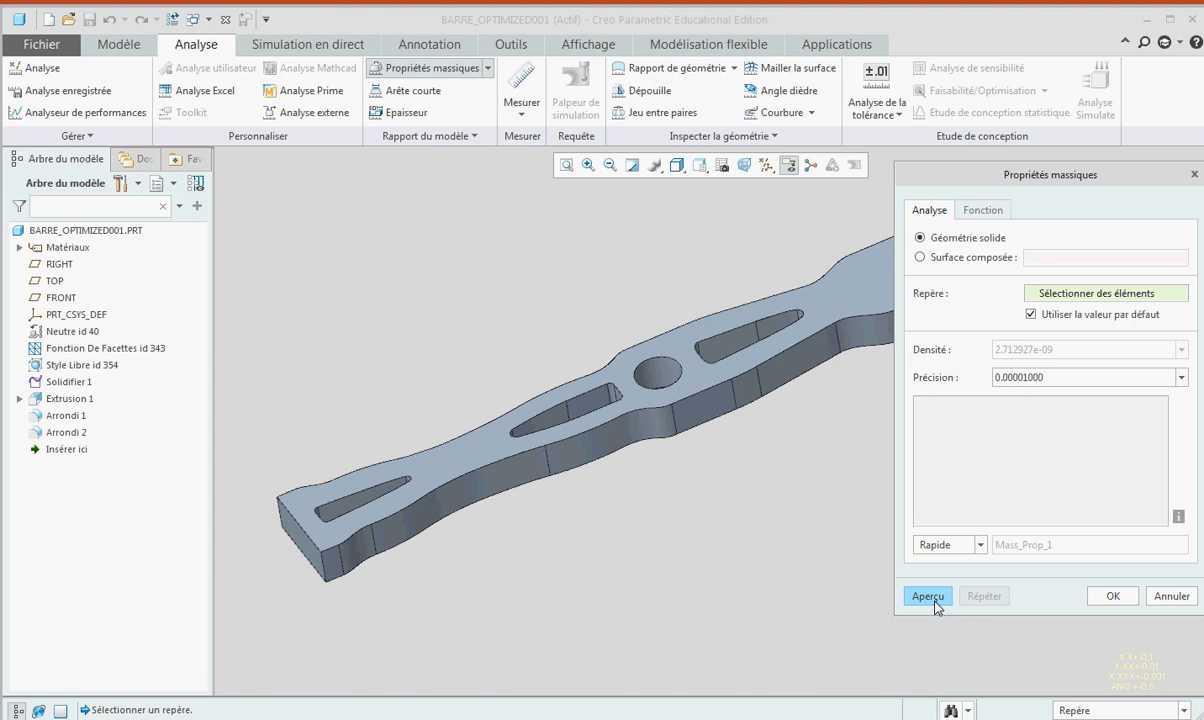
{"action": "left_click", "coordinate": [933, 598]}
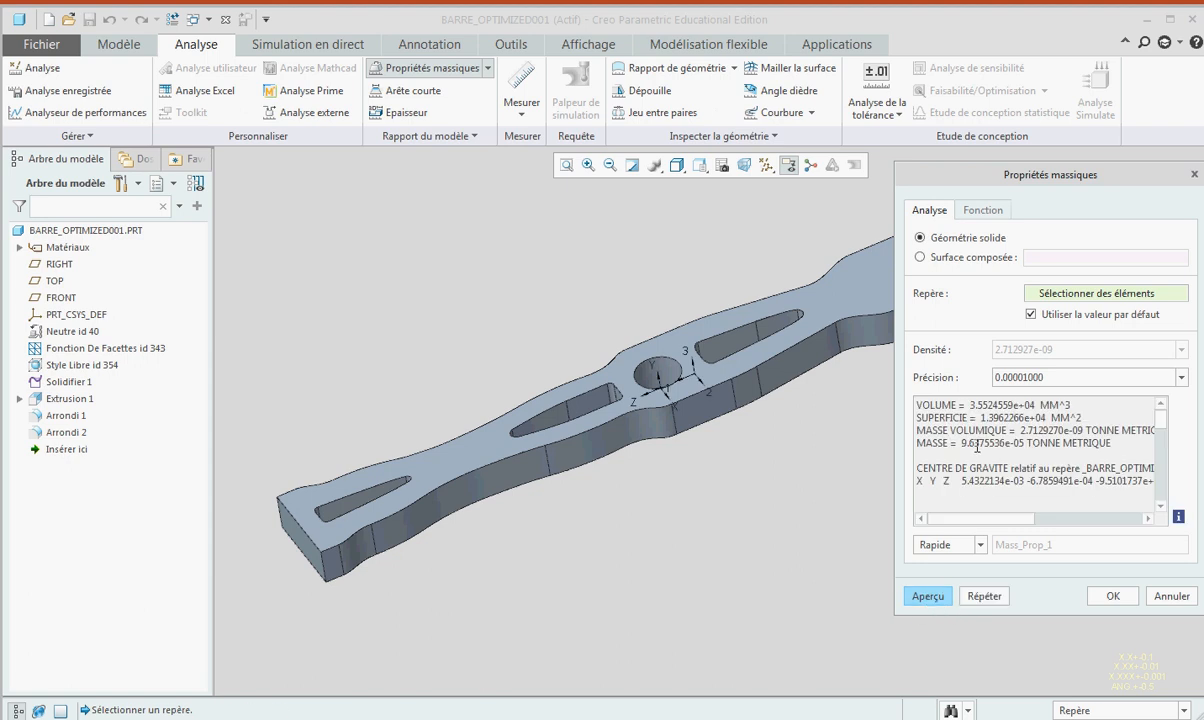
{"action": "left_click", "coordinate": [1114, 596]}
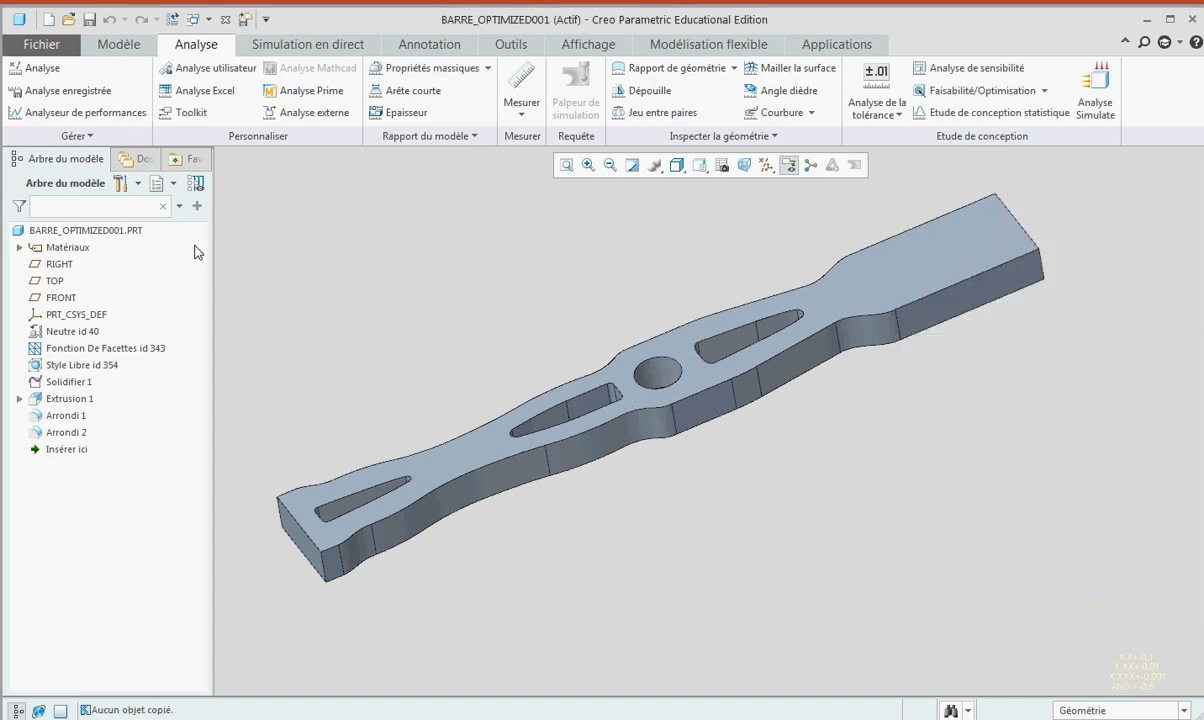
Step: Start saving a copy of the part in the cao3 folder and bring up the available export formats
{"action": "left_click", "coordinate": [67, 48]}
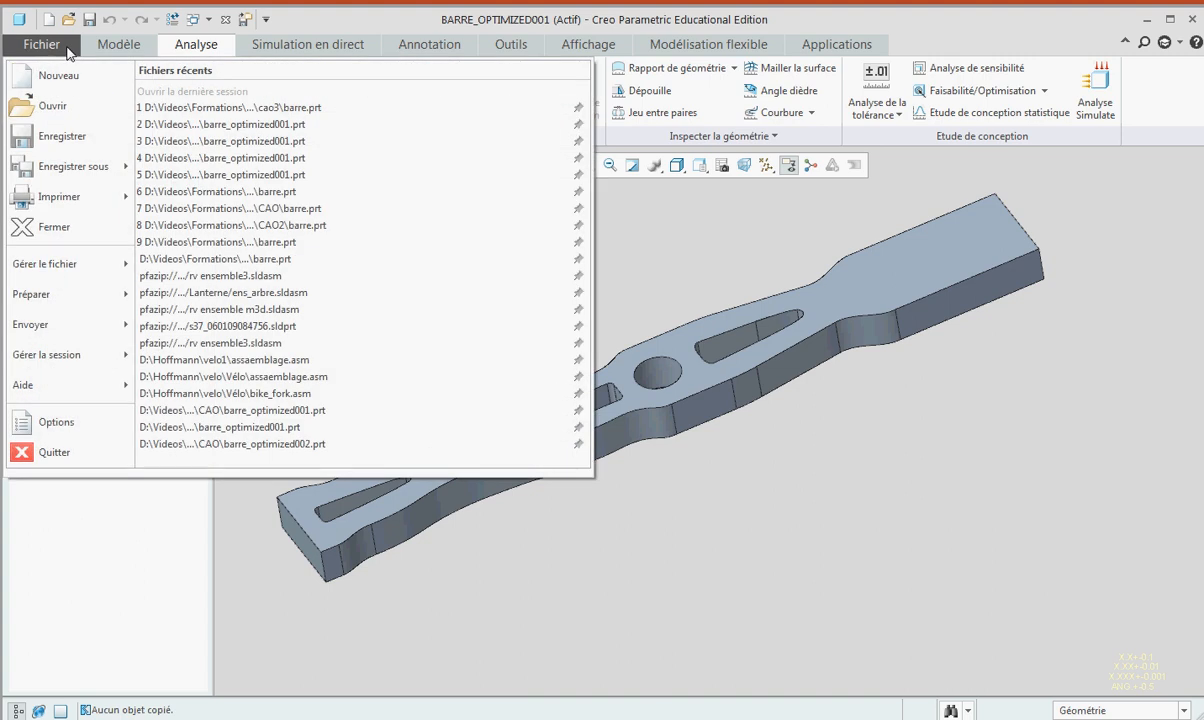
{"action": "mouse_move", "coordinate": [80, 166]}
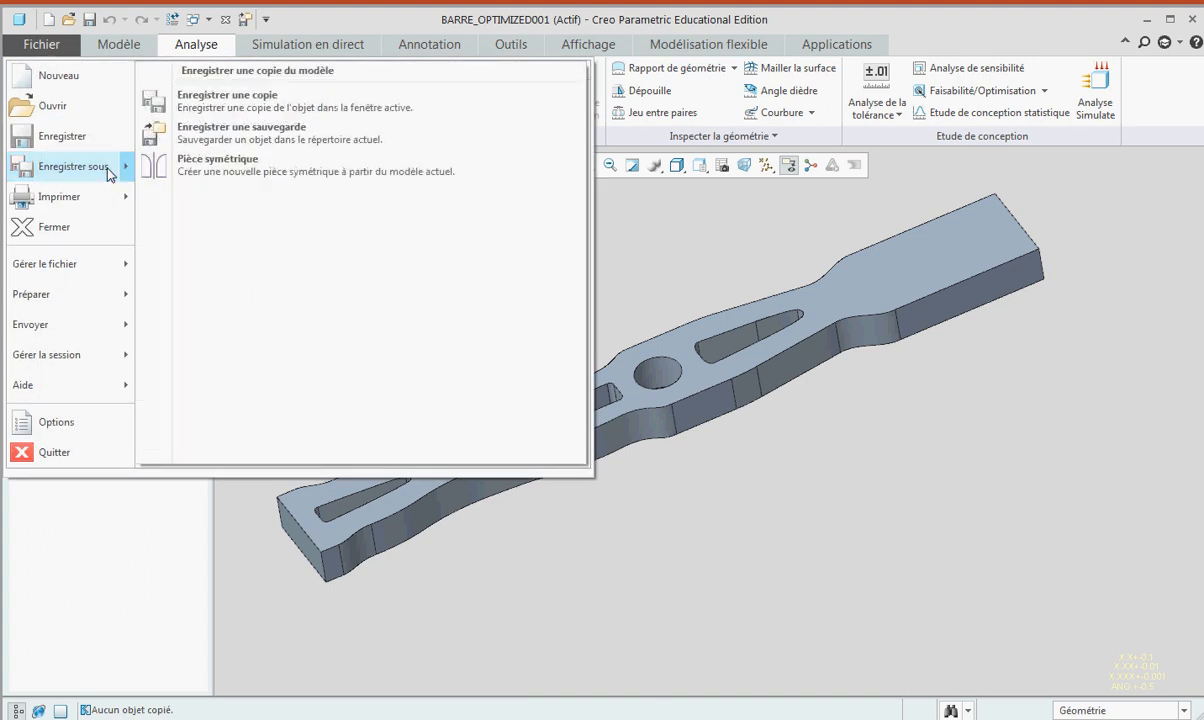
{"action": "left_click", "coordinate": [258, 114]}
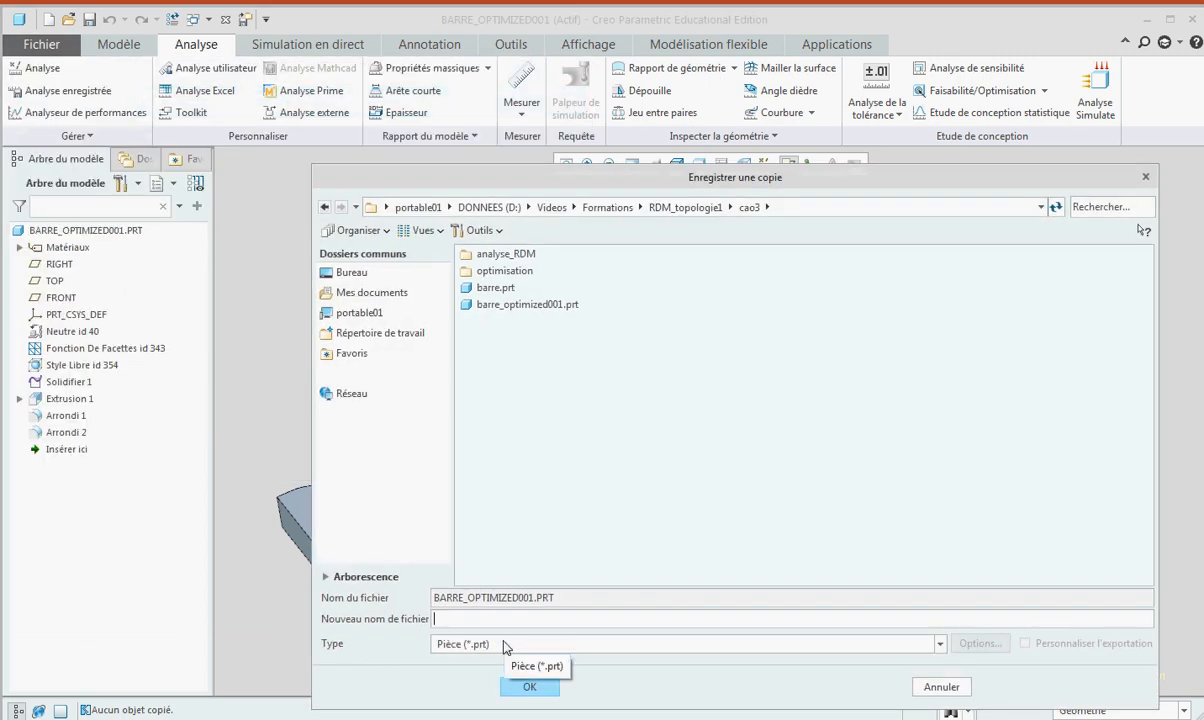
{"action": "left_click", "coordinate": [505, 645]}
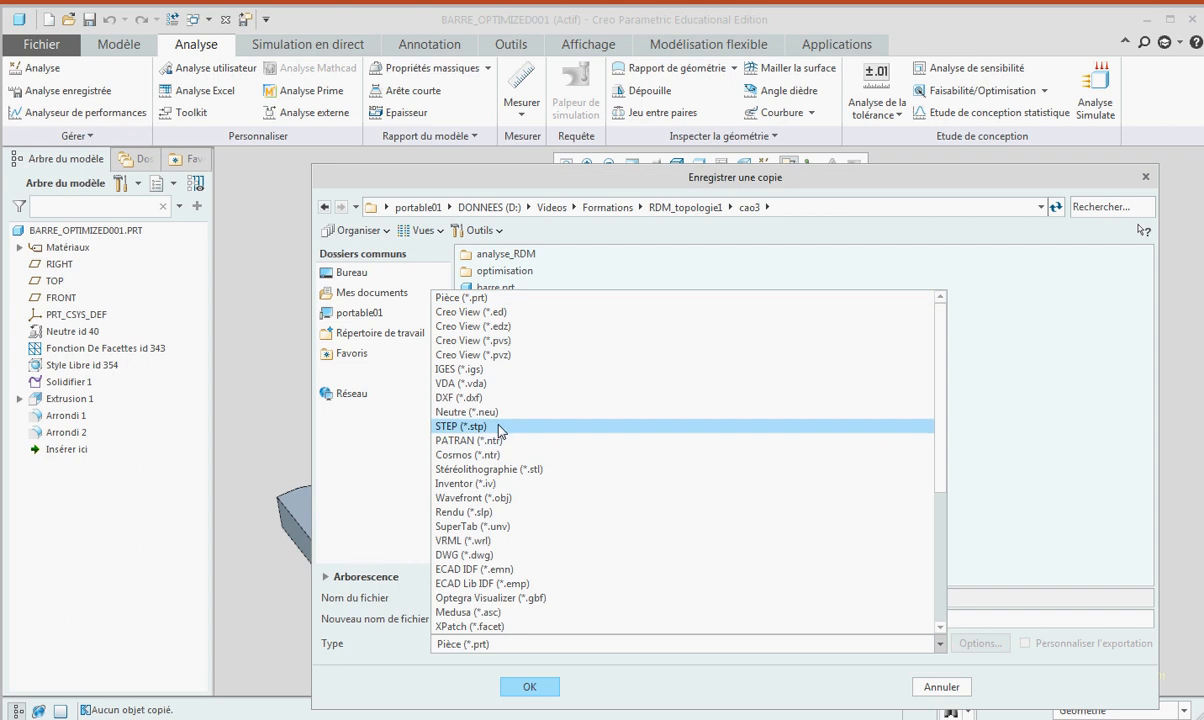